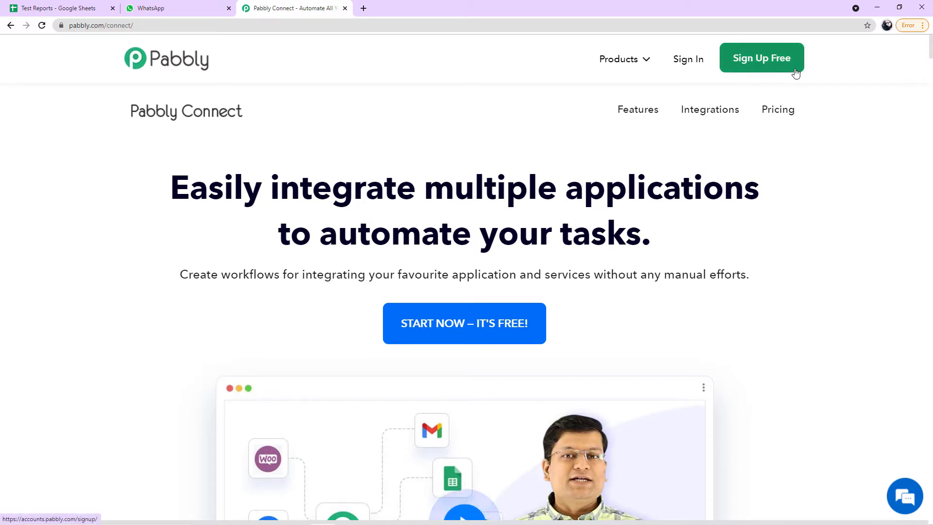
# - Sign in to the Pabbly account and open the Connect application's dashboard
pyautogui.hotkey('ctrl', '+')
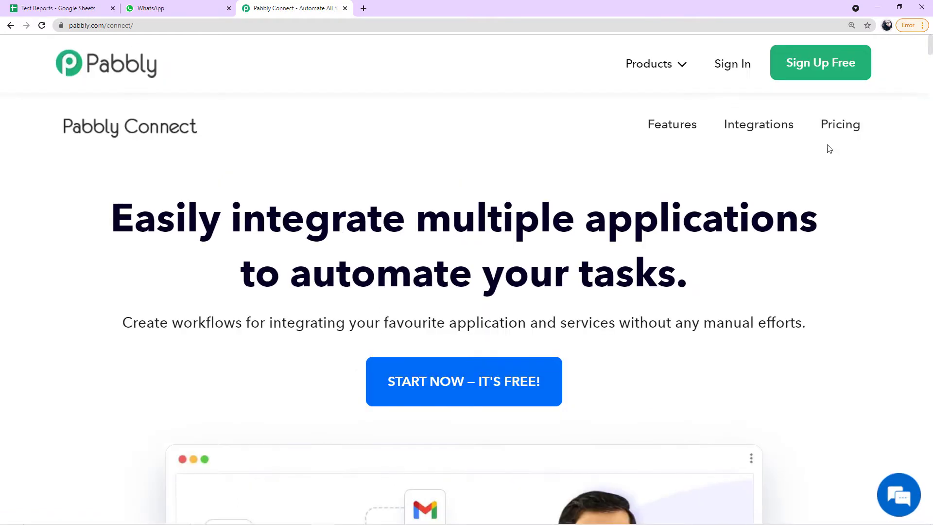
pyautogui.click(733, 69)
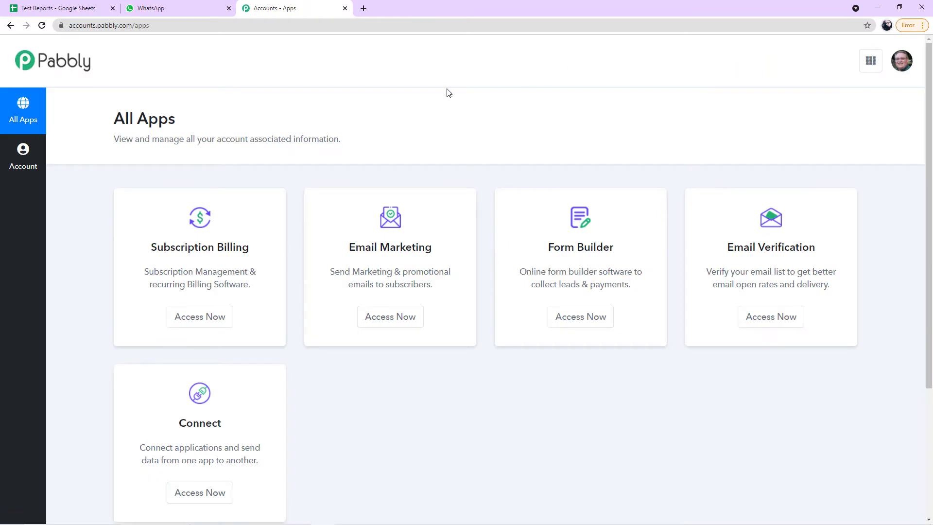
pyautogui.scroll(-4, 362, 114)
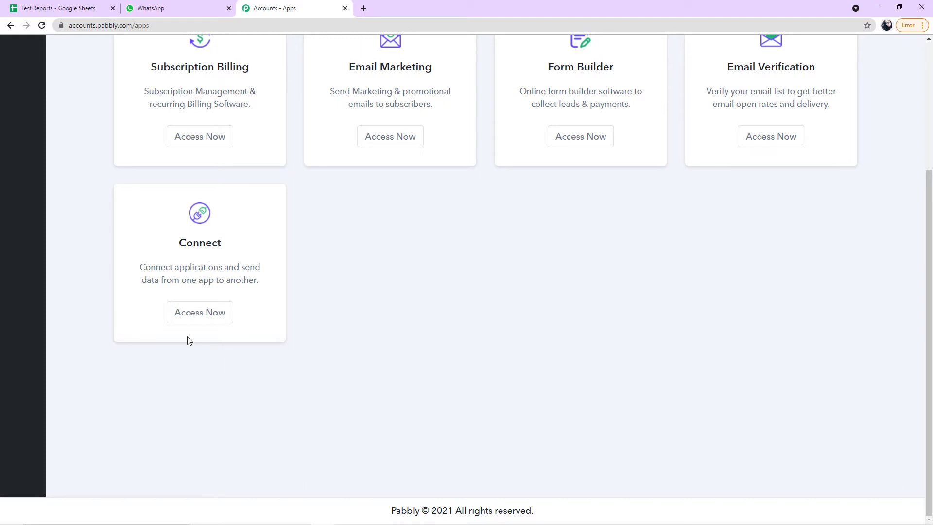
pyautogui.click(198, 322)
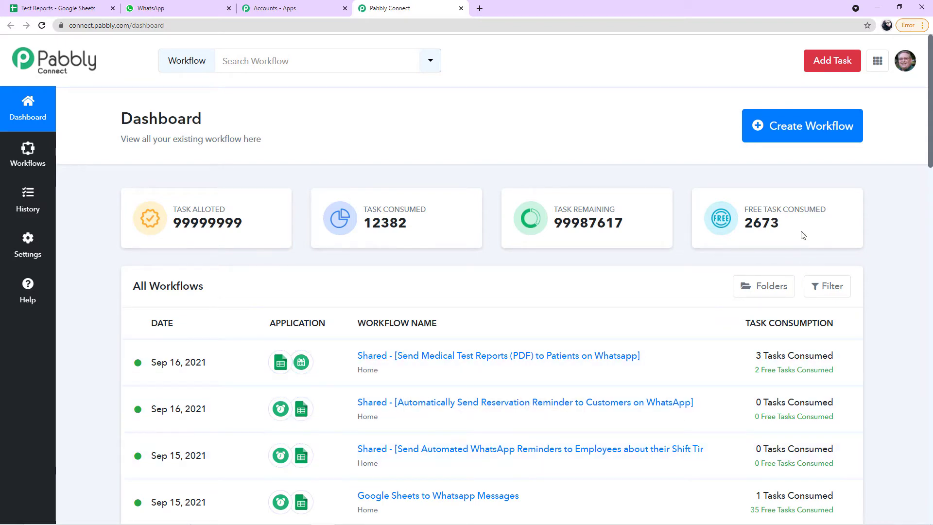
# - Create a new workflow named "Google Sheets to Medical Reports on Whatsapp"
pyautogui.click(785, 135)
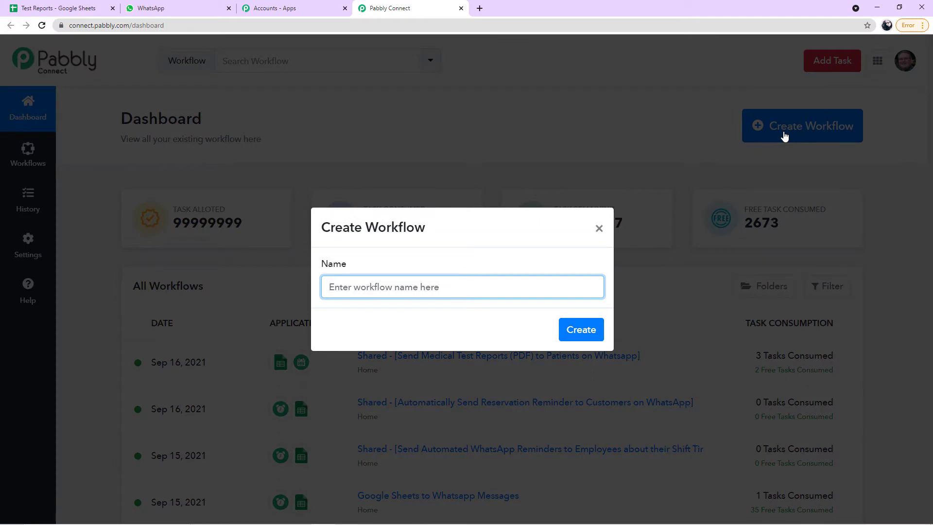
pyautogui.write('Goog')
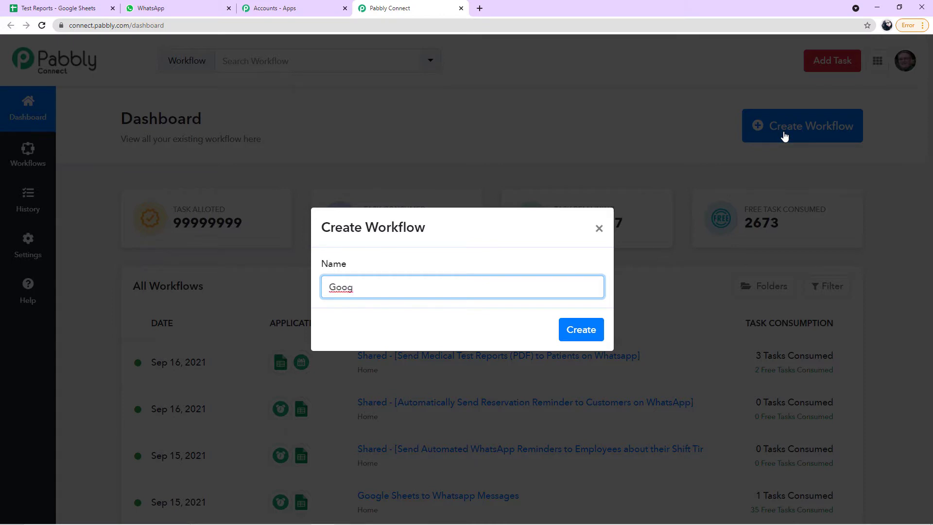
pyautogui.write('le')
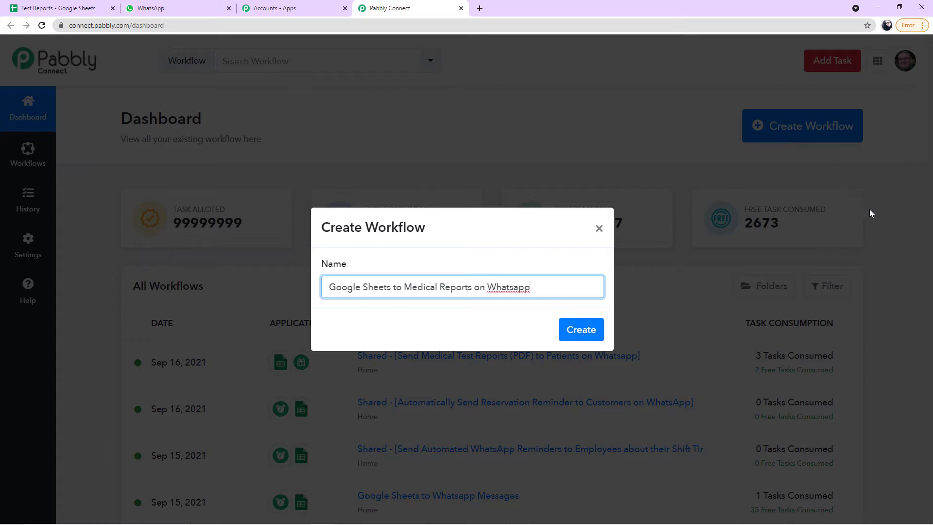
pyautogui.click(581, 330)
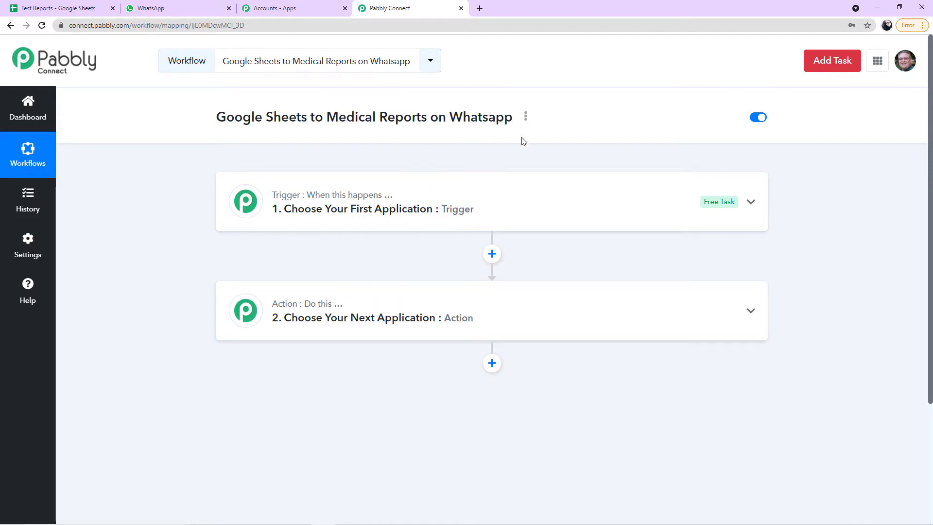
# - Choose Google Sheets as the workflow's trigger application
pyautogui.click(431, 201)
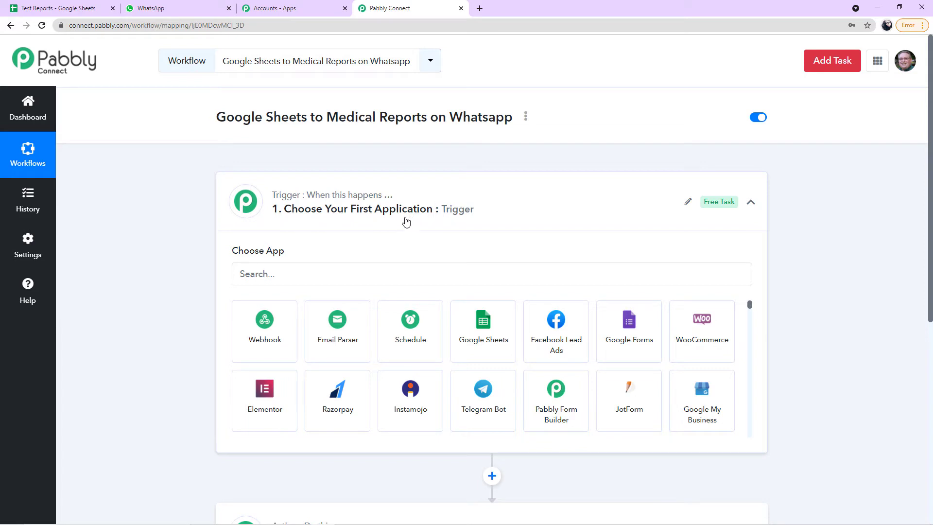
pyautogui.click(382, 274)
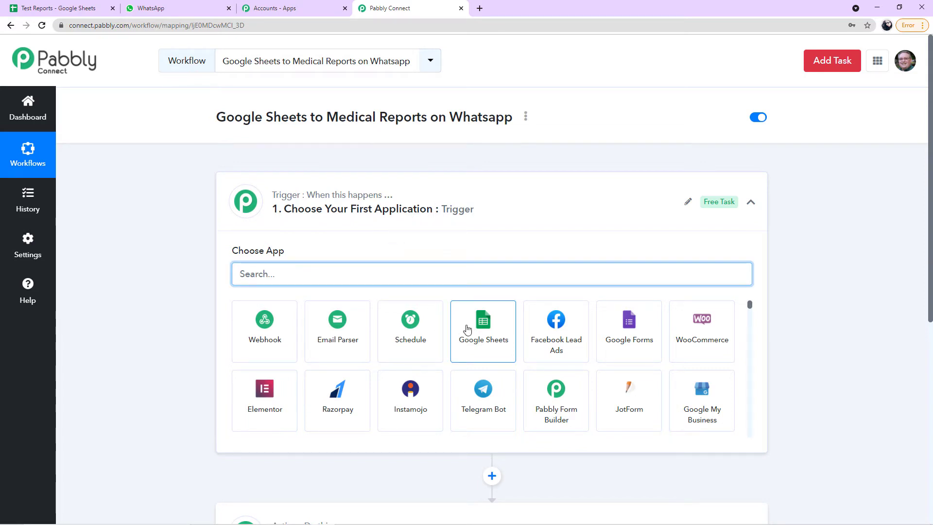
pyautogui.write('g')
pyautogui.click(285, 331)
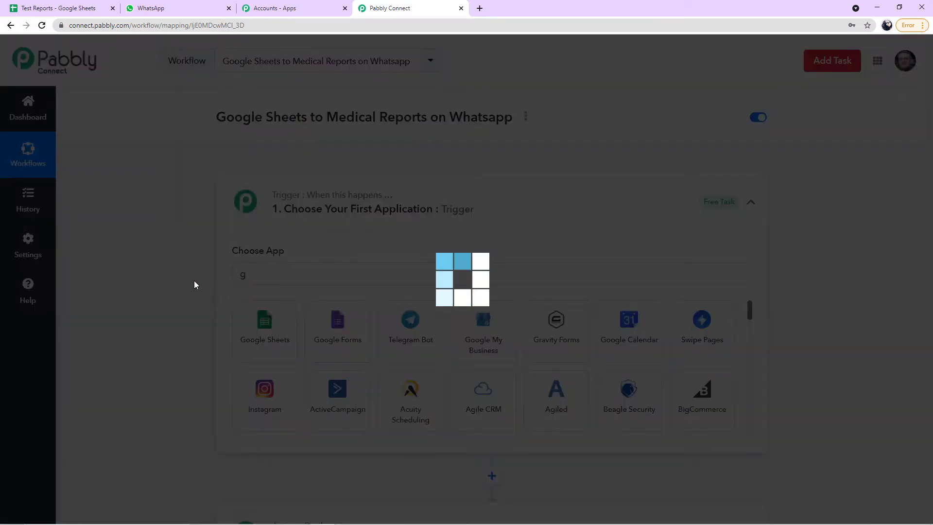
# - Set the Google Sheets trigger event to New Spreadsheet Row
pyautogui.hotkey('ctrl', '+')
pyautogui.scroll(-2, 194, 281)
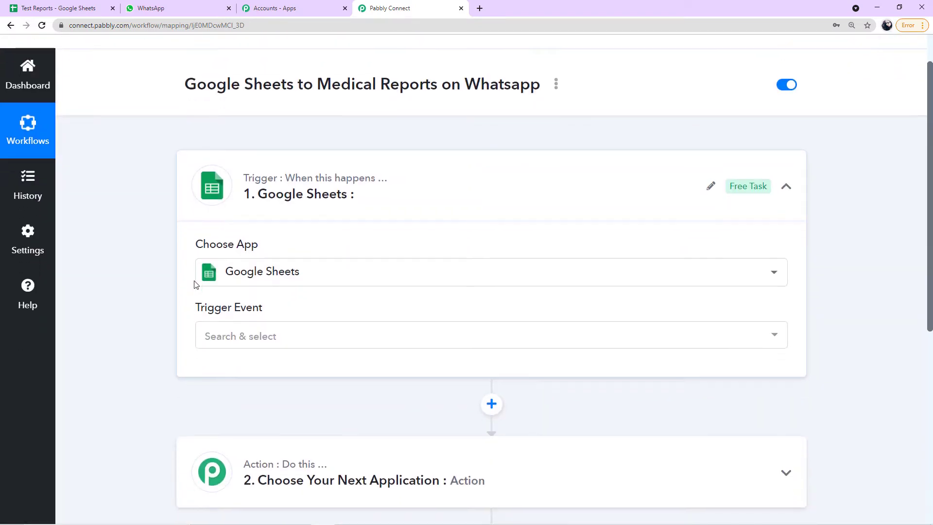
pyautogui.click(298, 297)
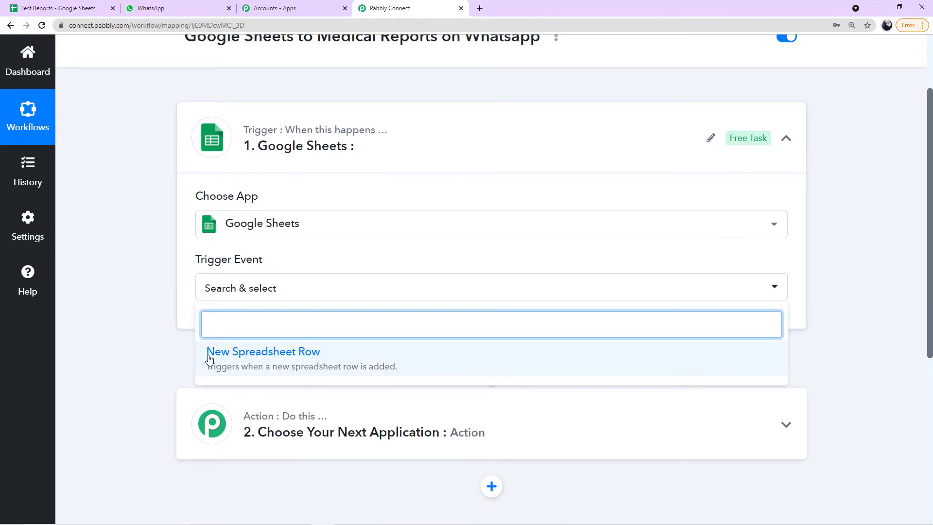
pyautogui.click(305, 359)
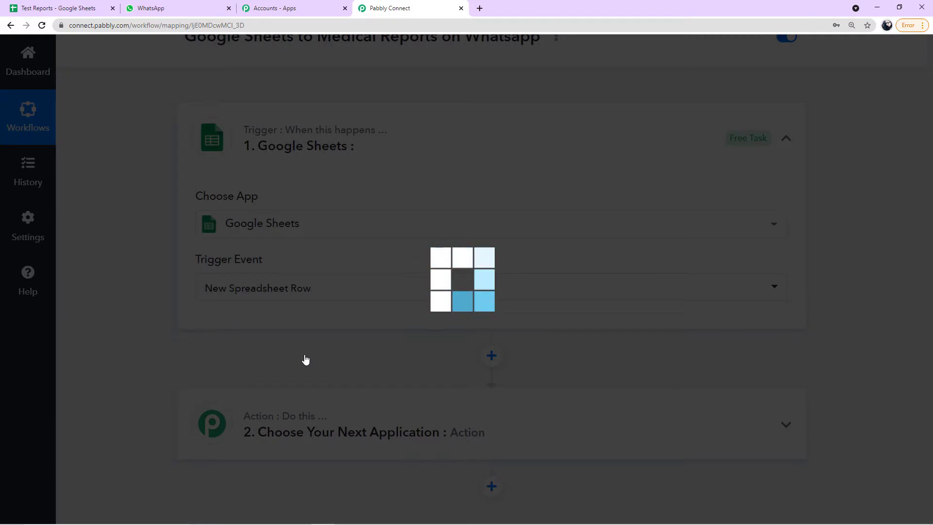
# - Copy the webhook URL provided for the Google Sheets trigger
pyautogui.scroll(-2, 317, 321)
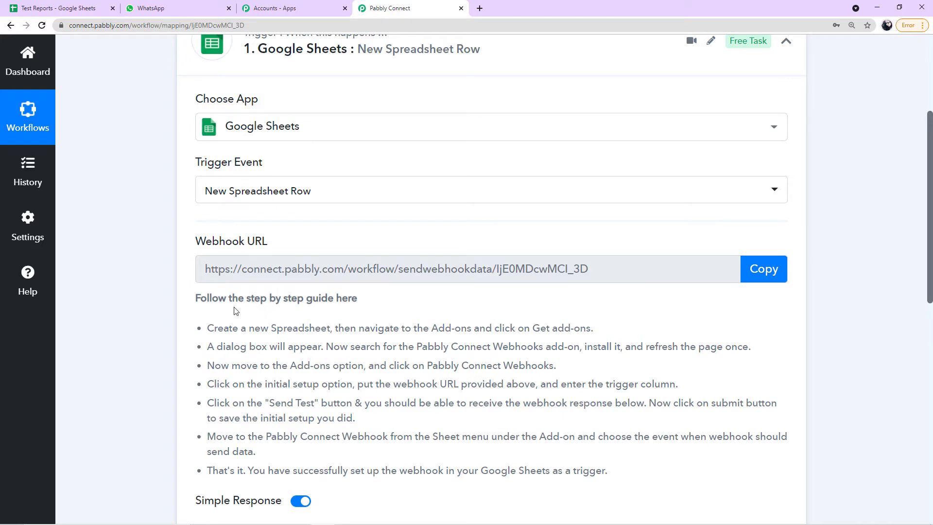
pyautogui.click(73, 8)
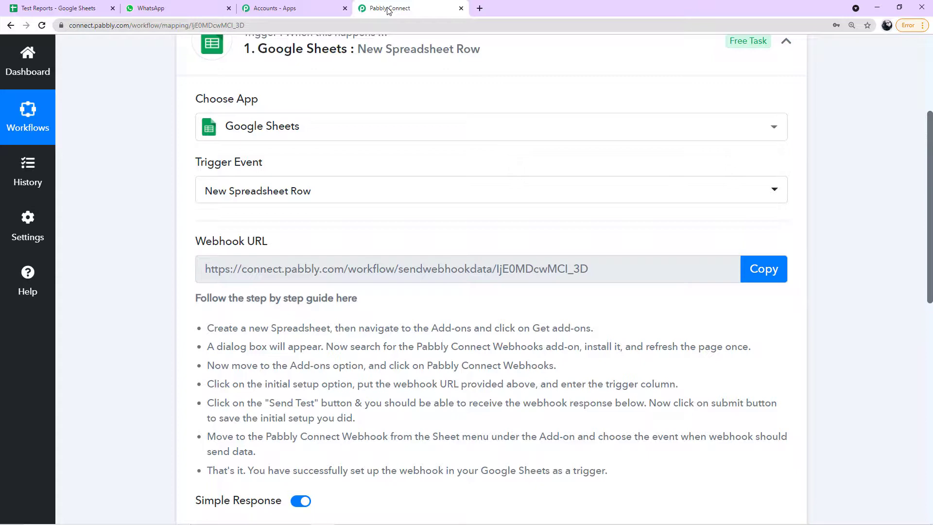
pyautogui.click(389, 12)
pyautogui.click(767, 275)
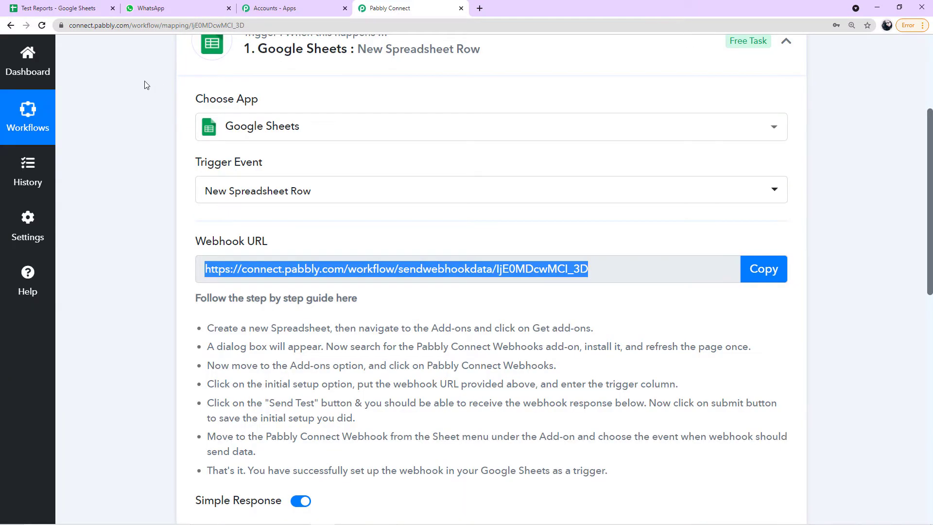
# - In the Test Reports spreadsheet, look up the Pabbly Connect Webhooks add-on in the Google Workspace Marketplace, and close the marketplace
pyautogui.click(79, 11)
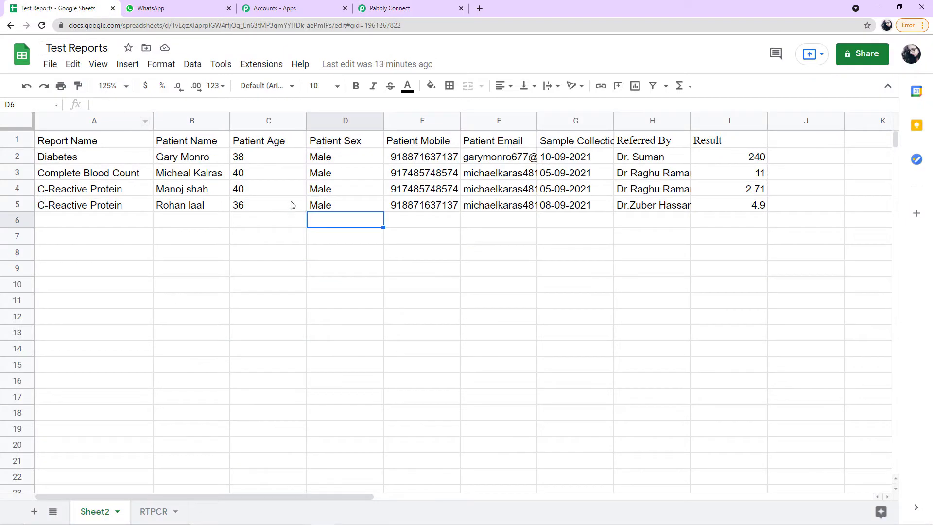
pyautogui.click(260, 66)
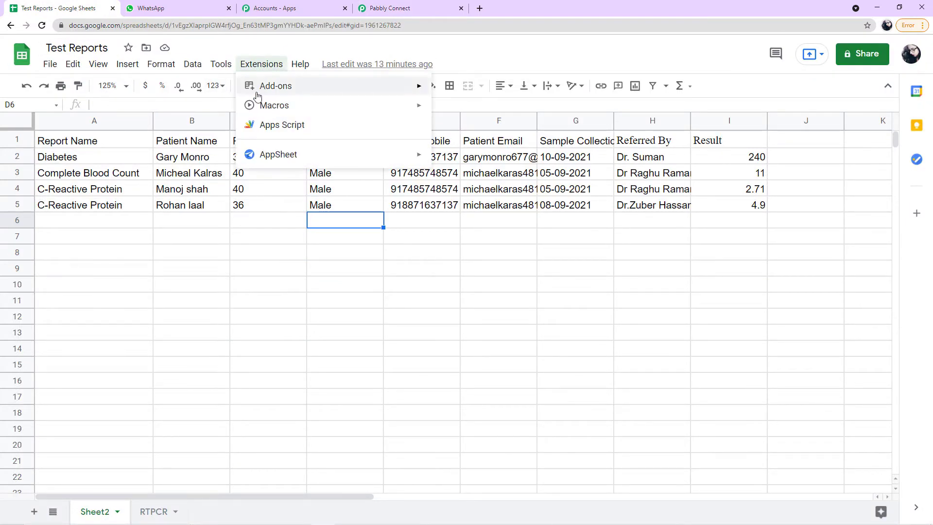
pyautogui.moveTo(364, 90)
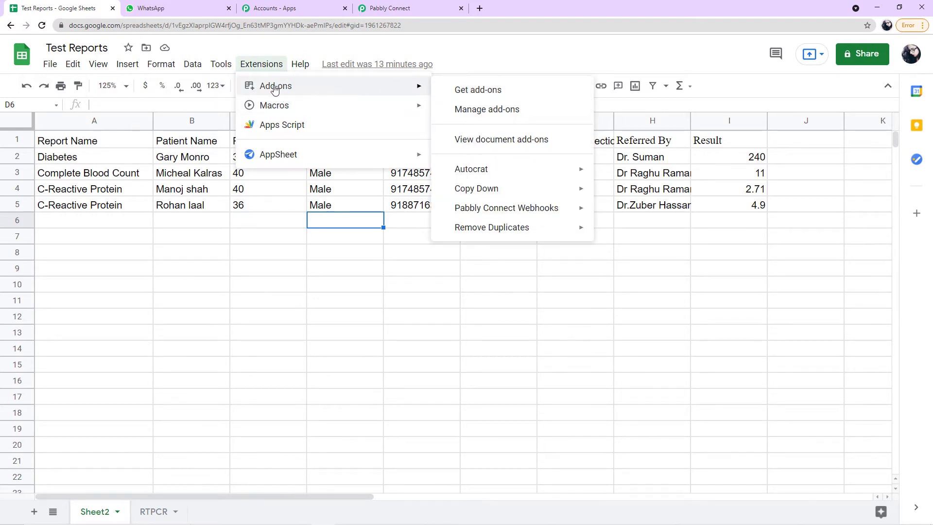
pyautogui.click(477, 92)
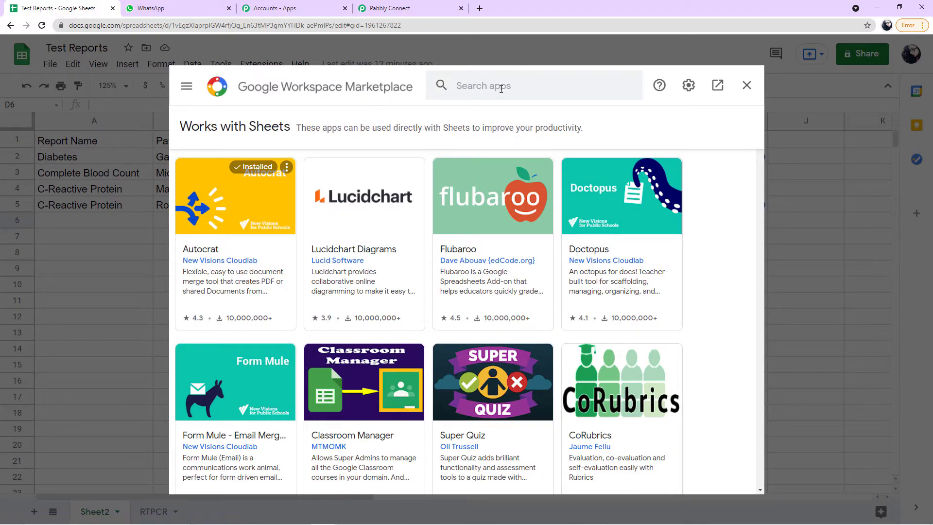
pyautogui.click(501, 89)
pyautogui.write('p')
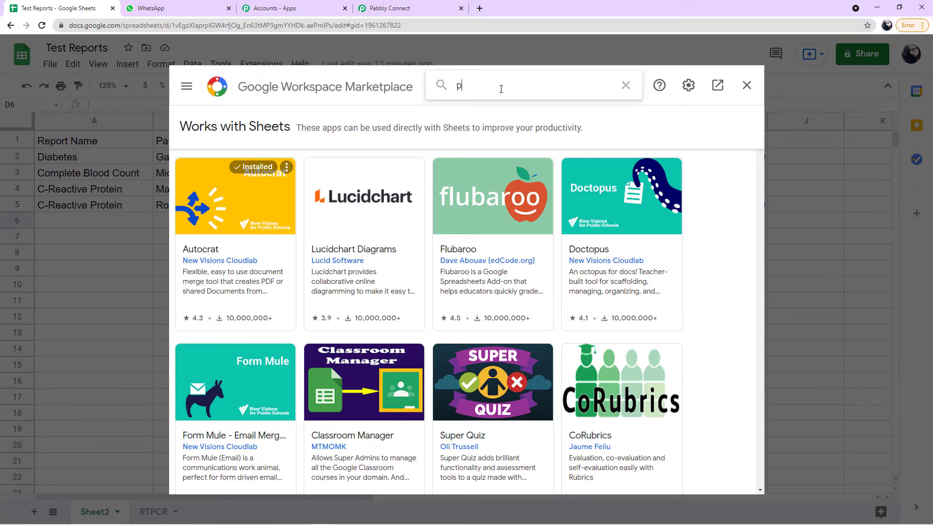
pyautogui.write('abb')
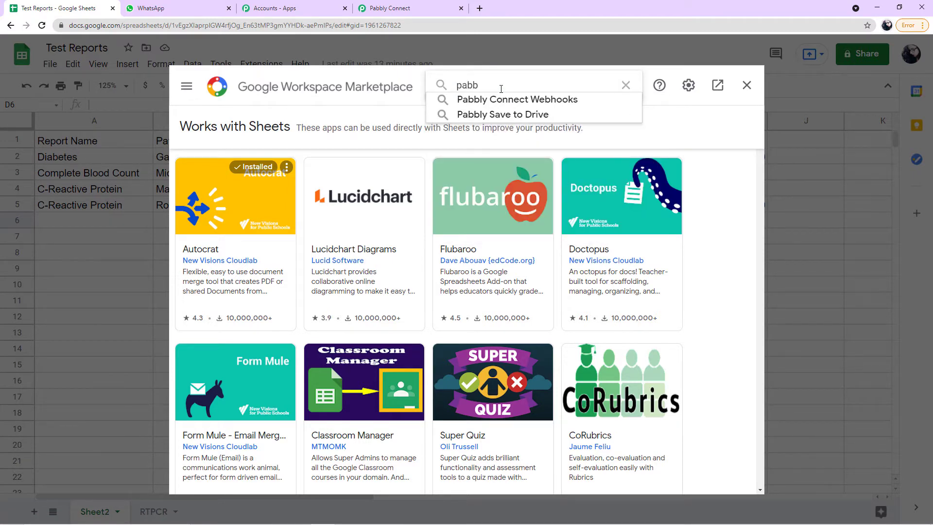
pyautogui.click(475, 100)
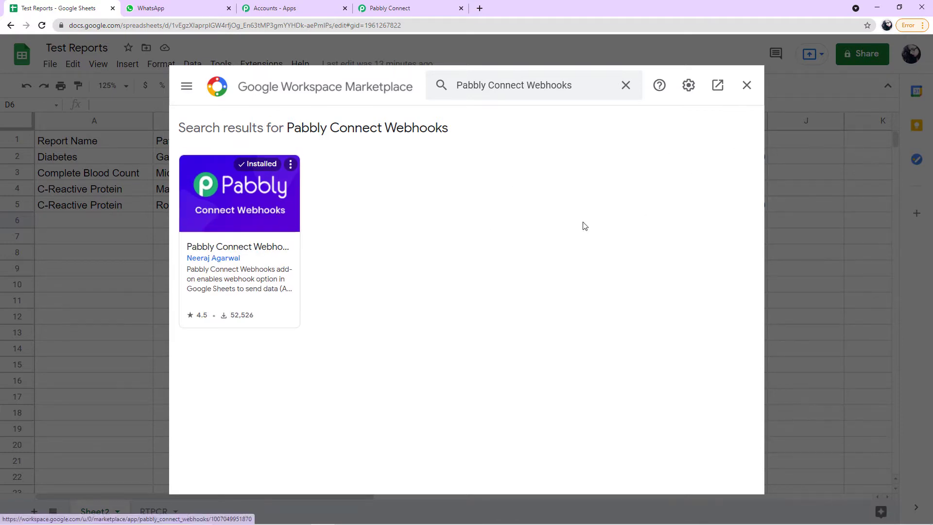
pyautogui.click(747, 85)
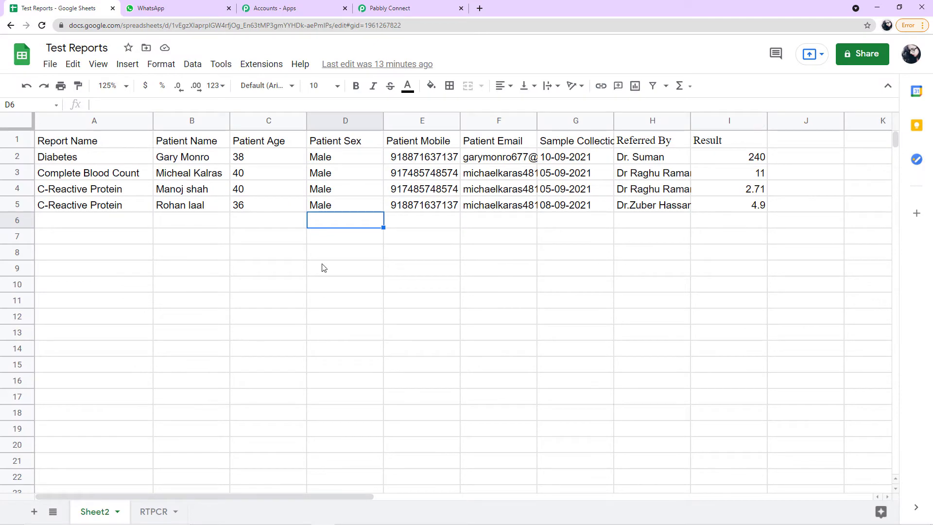
# - Reload the Test Reports spreadsheet and open the Pabbly Connect Webhooks add-on's initial setup
pyautogui.click(42, 28)
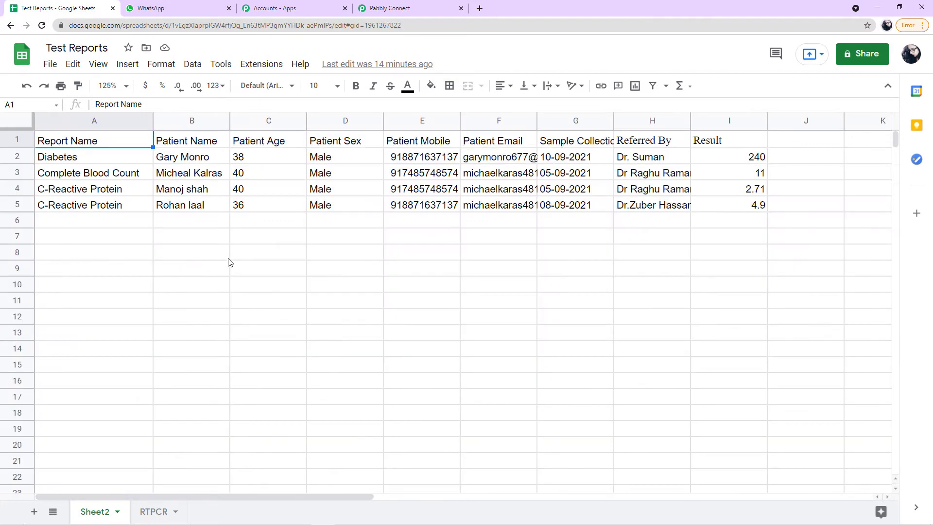
pyautogui.click(265, 65)
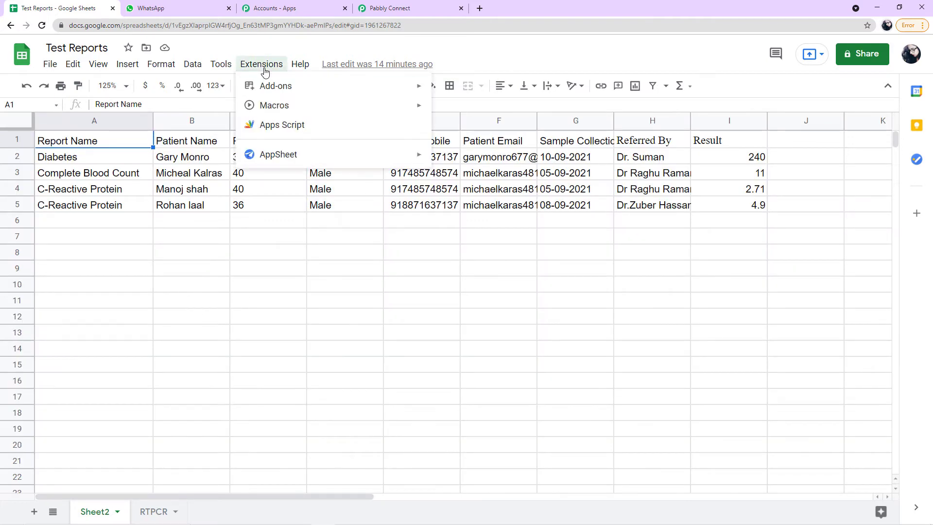
pyautogui.moveTo(267, 87)
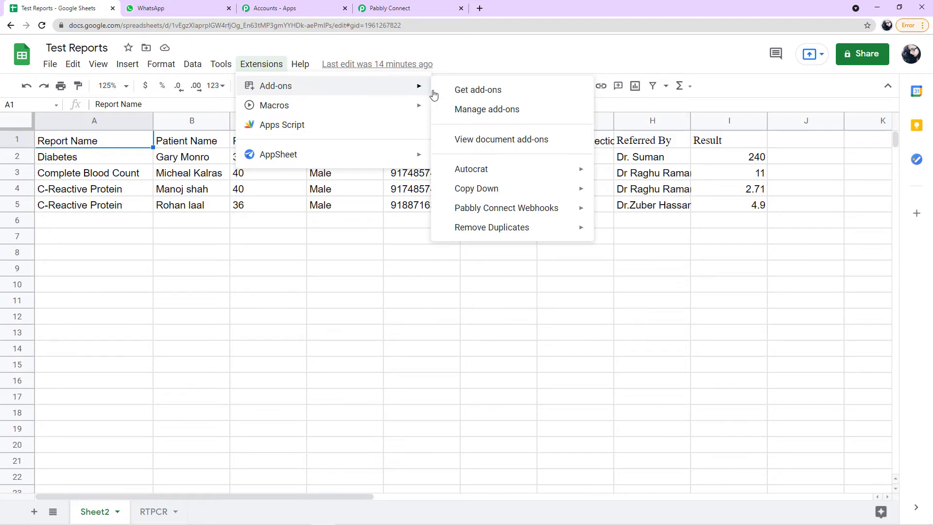
pyautogui.moveTo(465, 216)
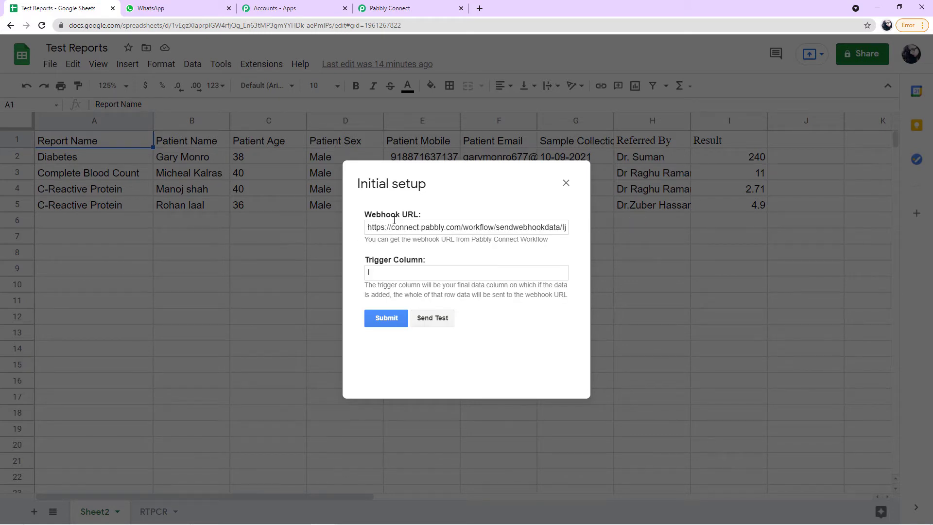
# - Replace the webhook URL in the initial setup with the one copied again from the Pabbly Connect workflow's Google Sheets trigger
pyautogui.click(417, 225)
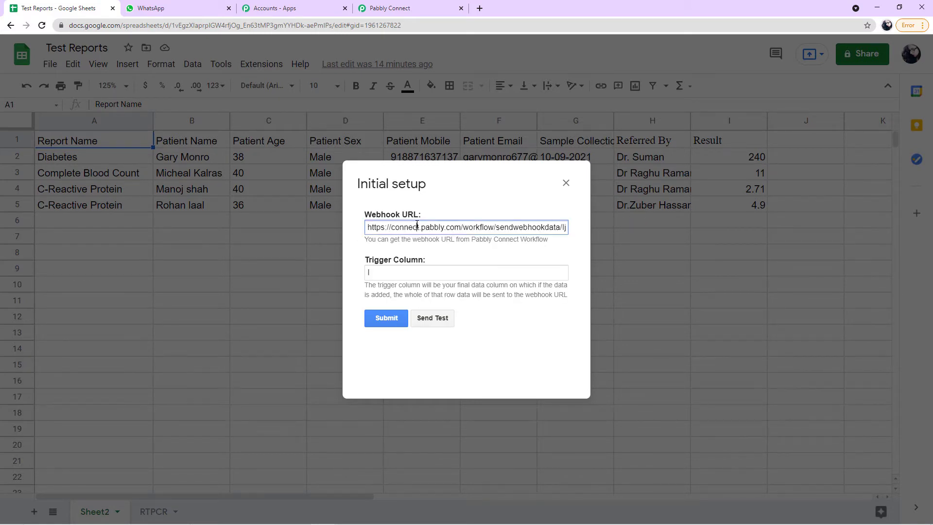
pyautogui.hotkey('ctrl', 'a')
pyautogui.press('BackSpace')
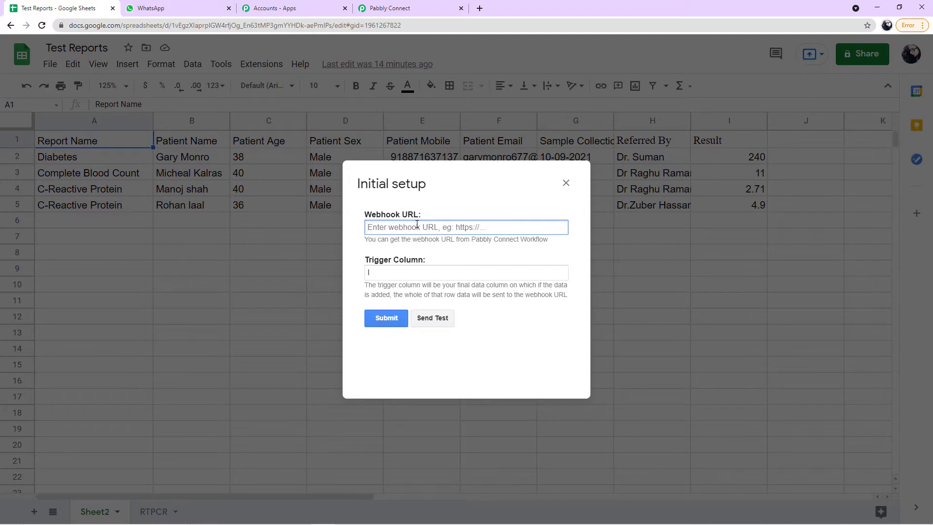
pyautogui.click(389, 9)
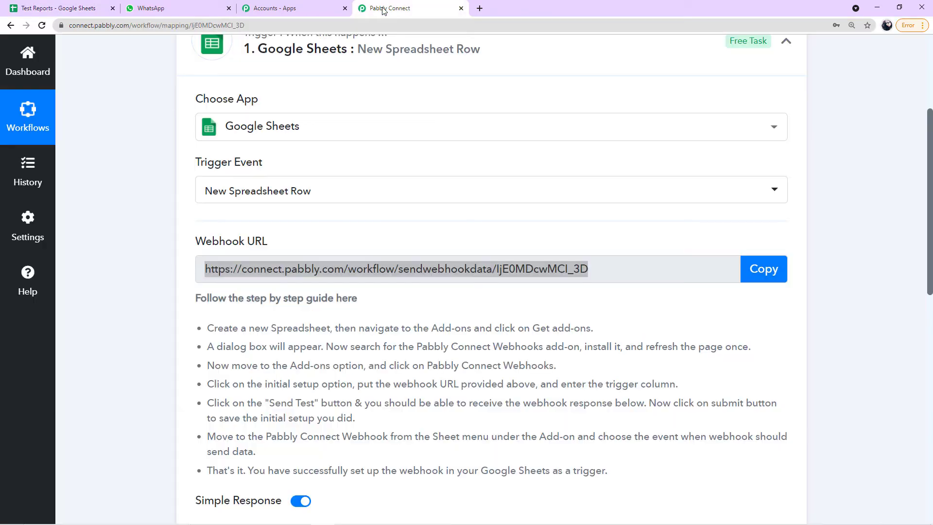
pyautogui.click(770, 276)
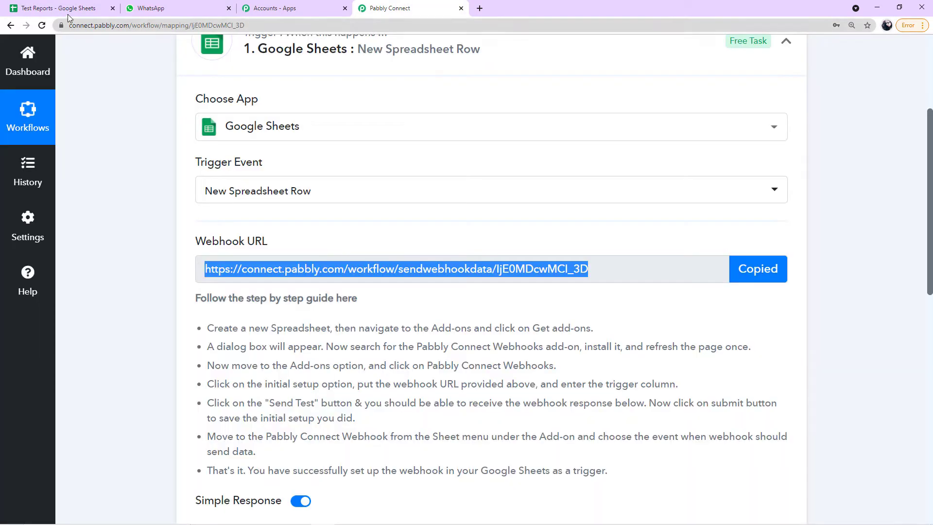
pyautogui.click(68, 9)
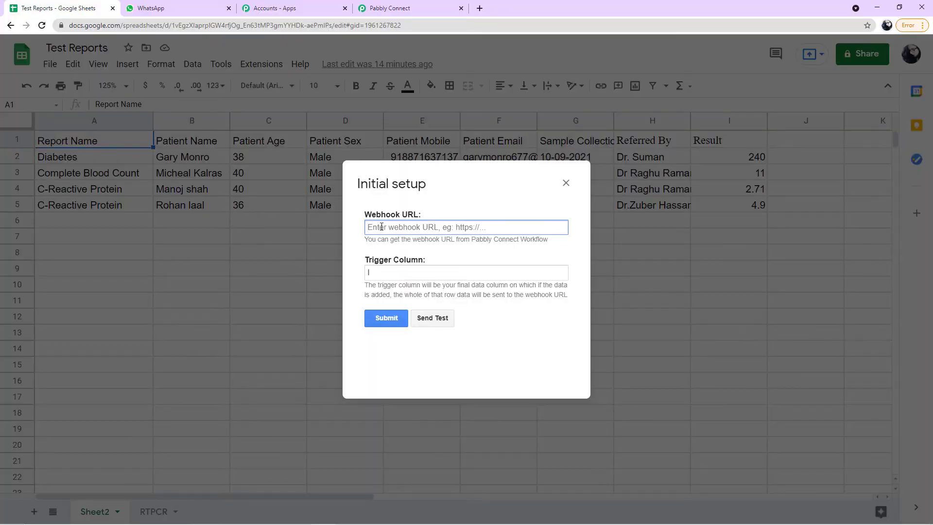
pyautogui.hotkey('ctrl', 'v')
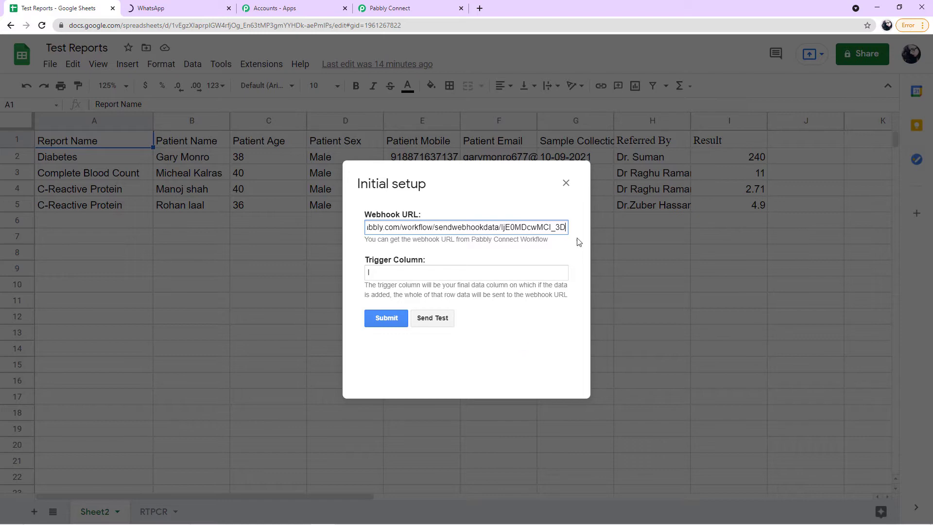
# - Close and reopen the Pabbly Connect Webhooks add-on's initial setup, and enter I as the trigger column
pyautogui.click(566, 183)
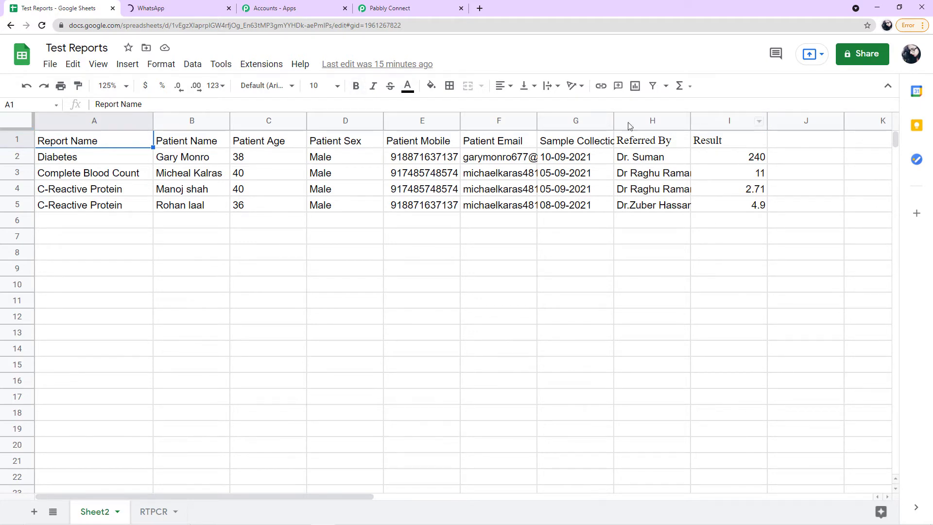
pyautogui.click(261, 64)
pyautogui.moveTo(297, 95)
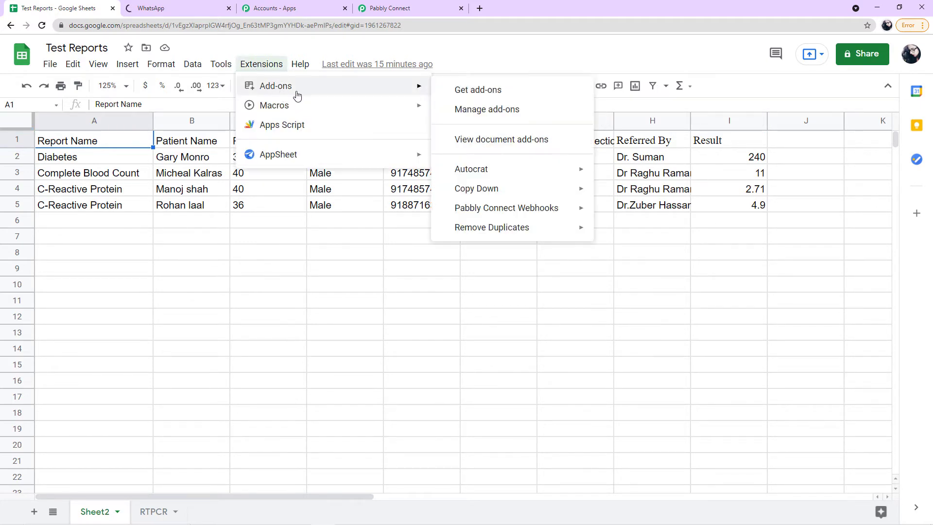
pyautogui.moveTo(483, 214)
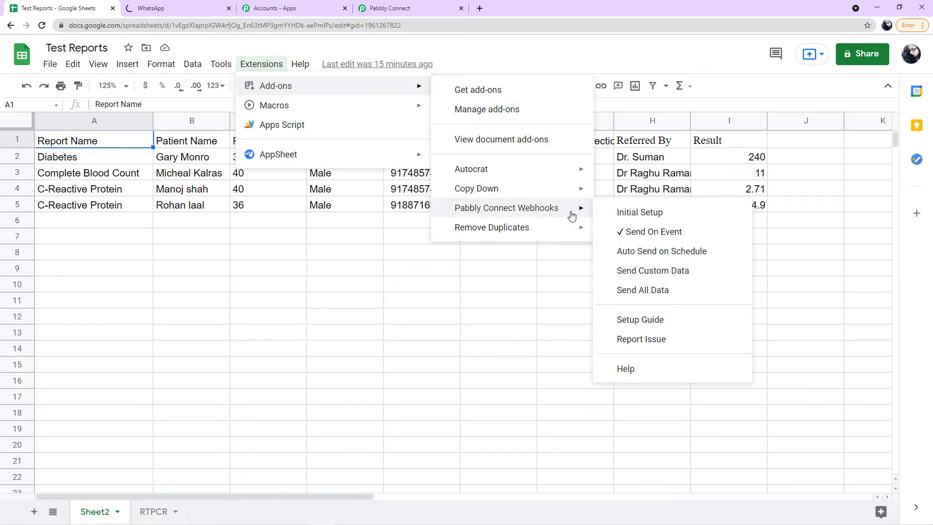
pyautogui.click(626, 214)
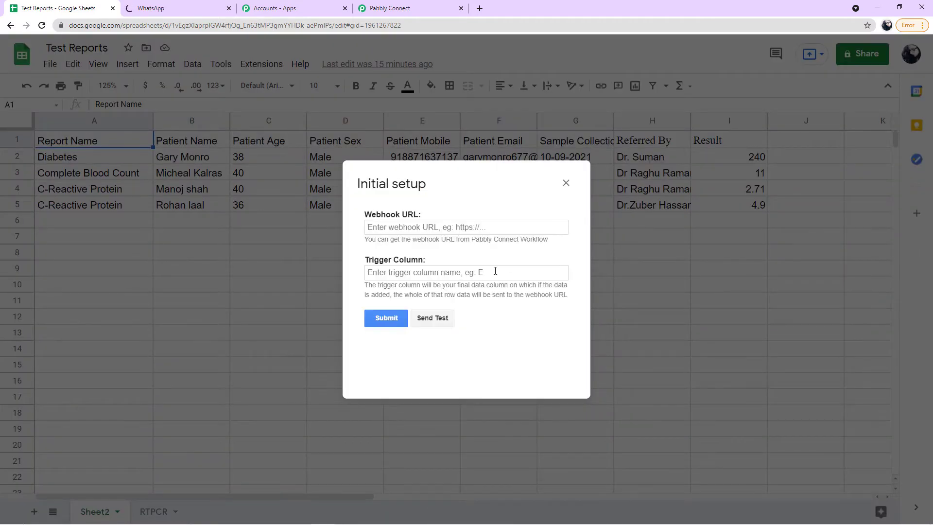
pyautogui.click(407, 278)
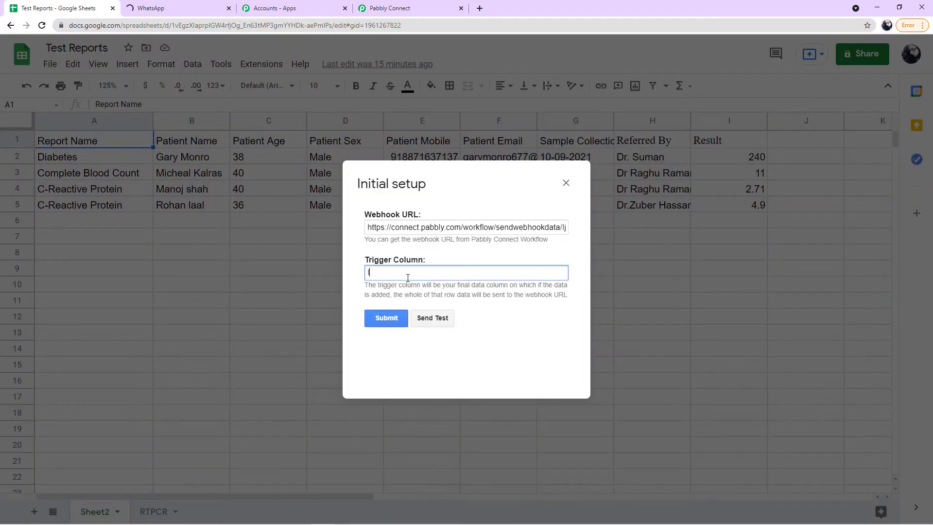
pyautogui.press('BackSpace')
pyautogui.write('I')
pyautogui.hotkey('shift', 'Tab')
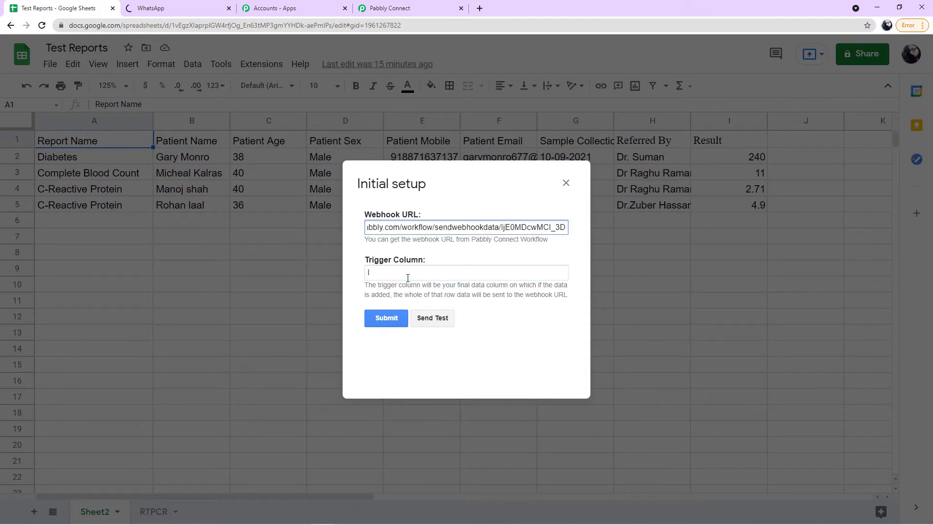
# - Check the webhook response status of the Google Sheets trigger in the Pabbly Connect workflow
pyautogui.click(399, 9)
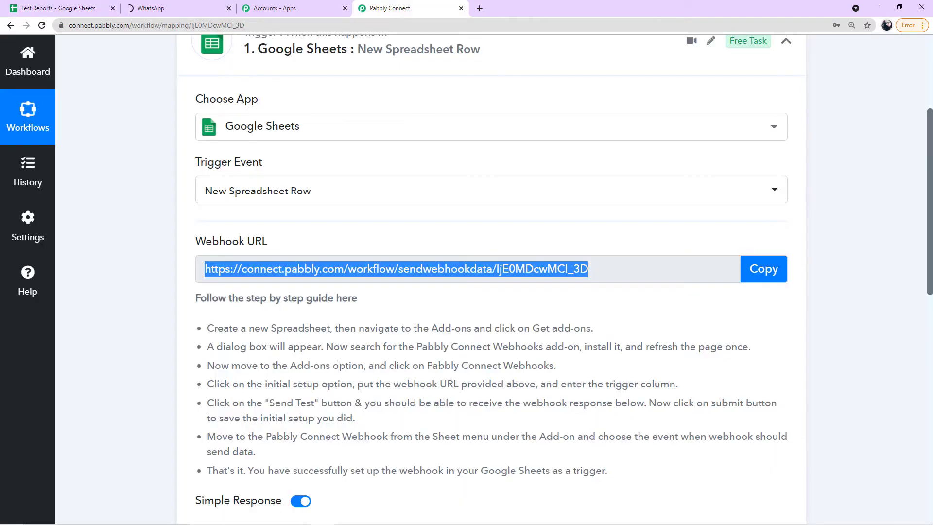
pyautogui.scroll(-3, 339, 364)
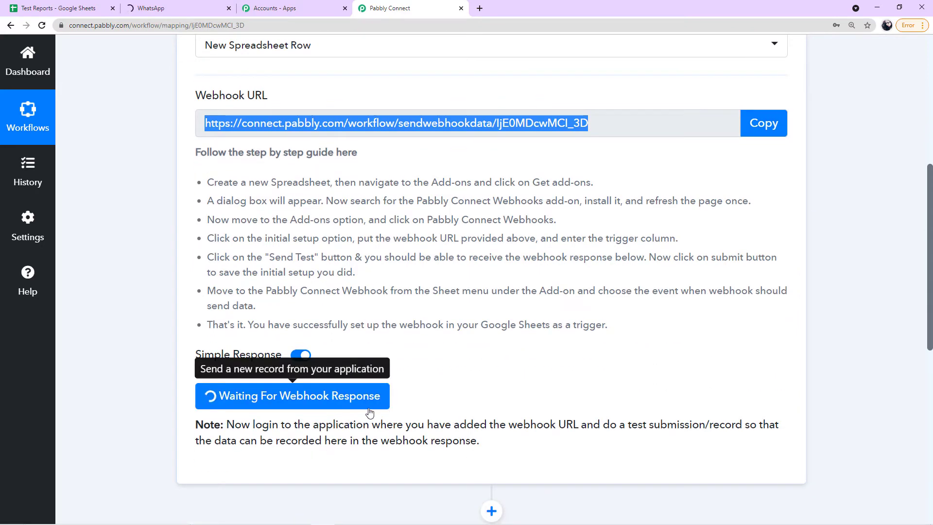
pyautogui.scroll(-1, 426, 398)
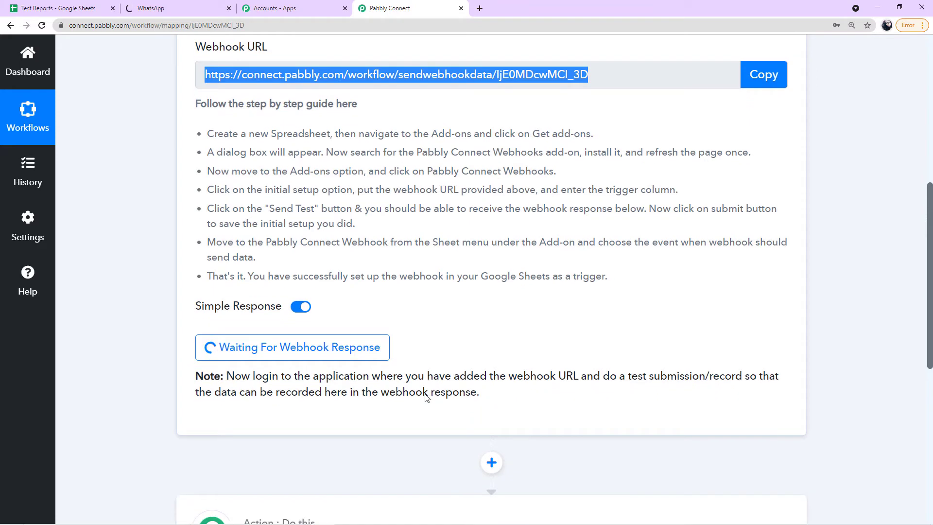
pyautogui.click(62, 6)
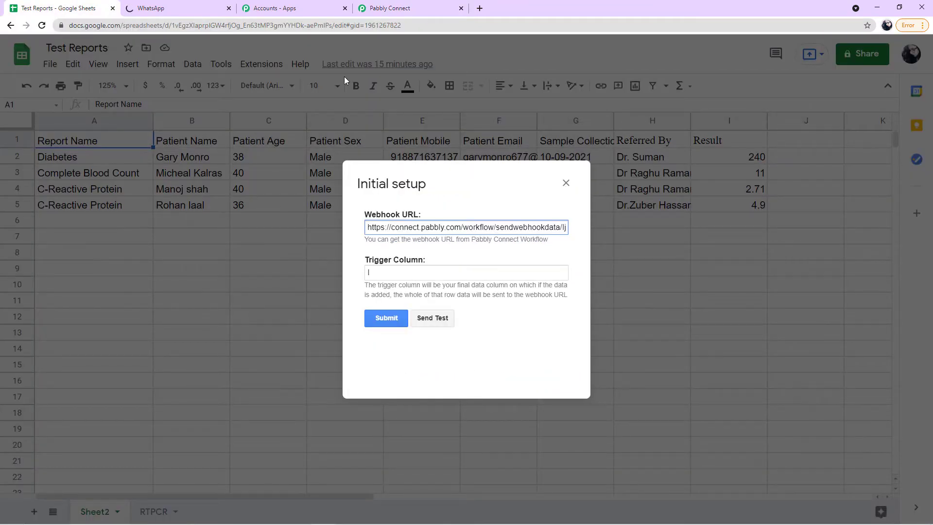
pyautogui.click(390, 10)
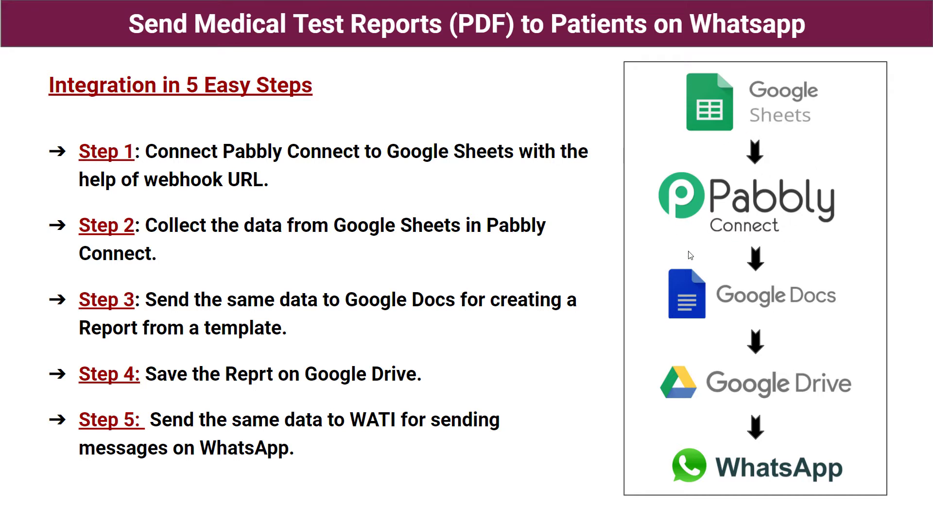
pyautogui.hotkey('alt', 'Tab')
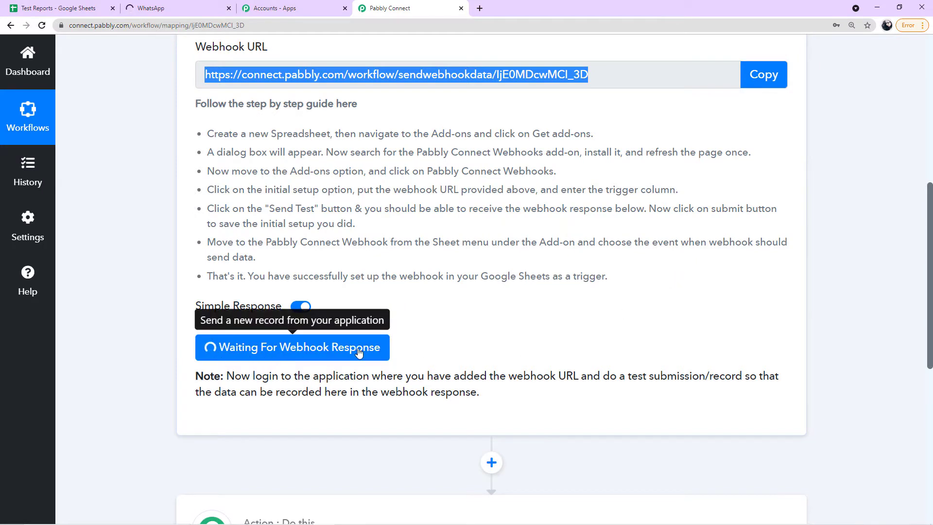
# - Send test data from the initial setup in the Test Reports spreadsheet, and review the response received in the Pabbly Connect workflow
pyautogui.click(76, 10)
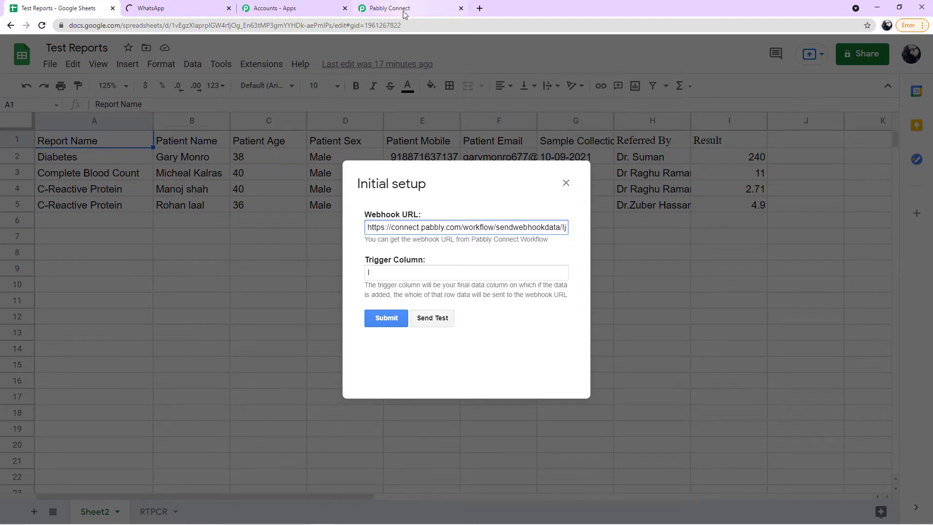
pyautogui.click(446, 319)
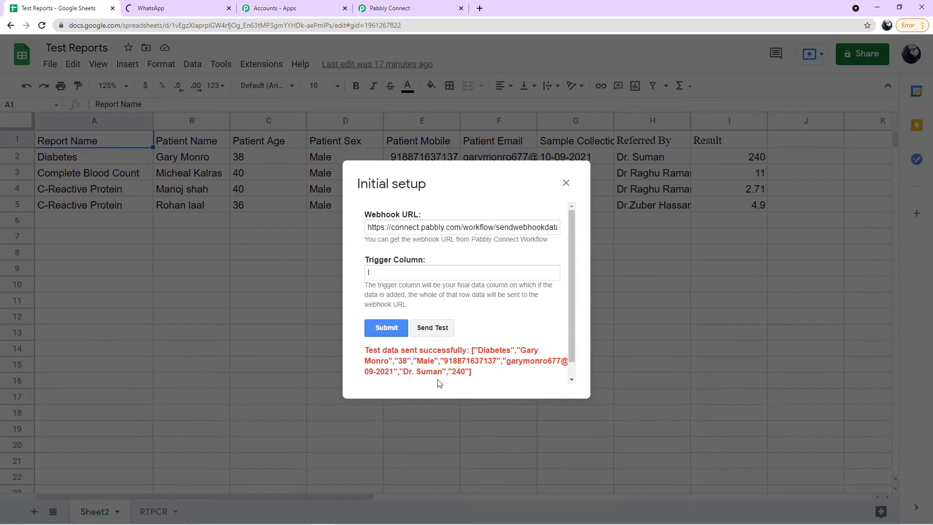
pyautogui.click(397, 11)
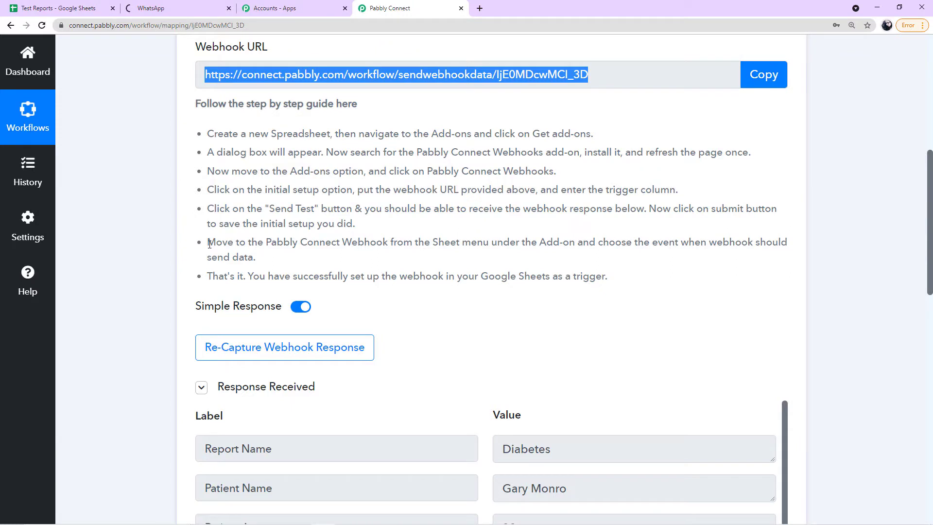
pyautogui.scroll(-5, 209, 244)
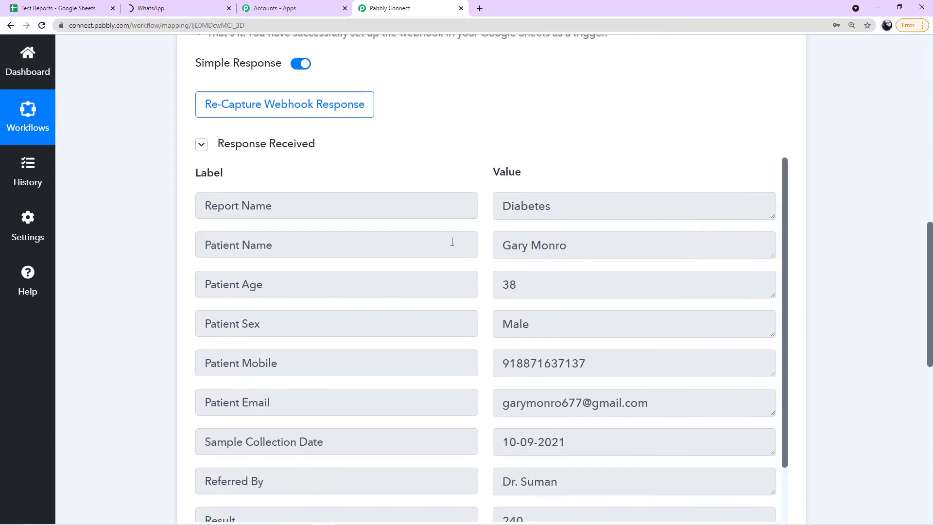
pyautogui.scroll(-1, 452, 242)
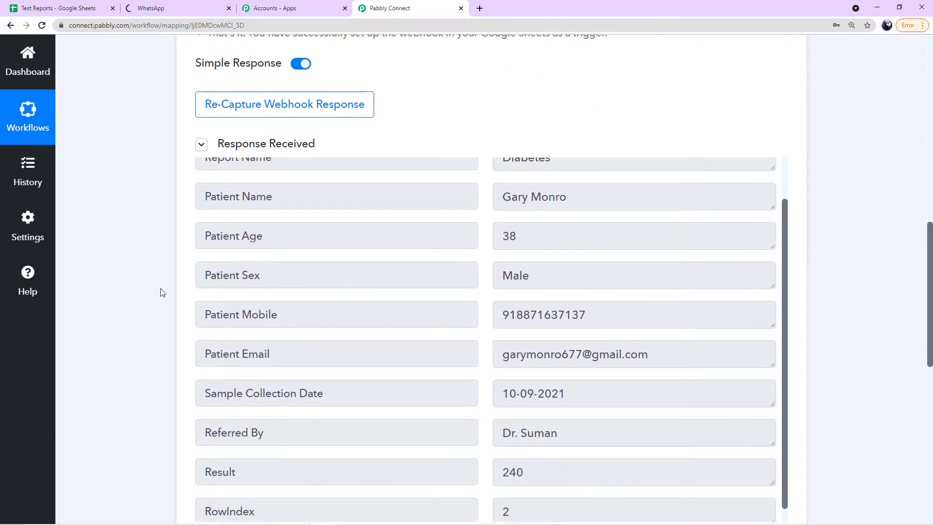
pyautogui.scroll(2, 165, 282)
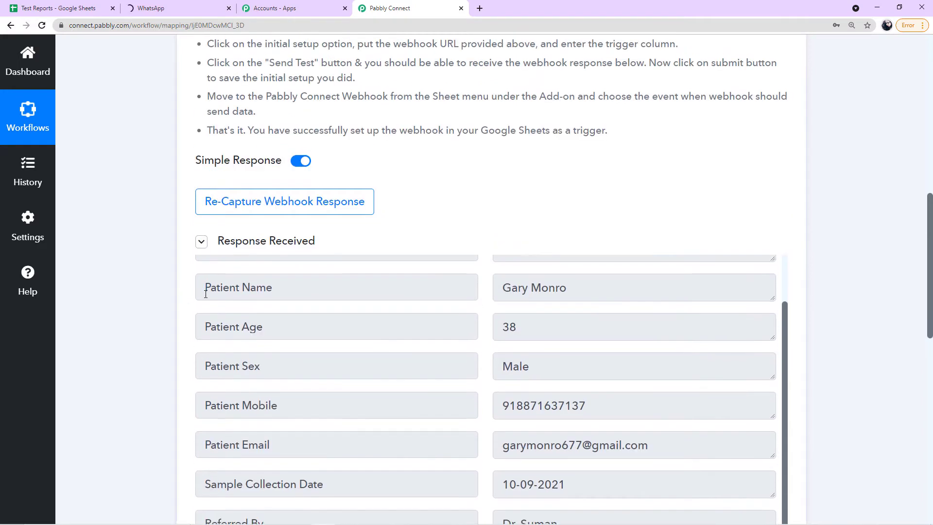
pyautogui.scroll(-4, 98, 338)
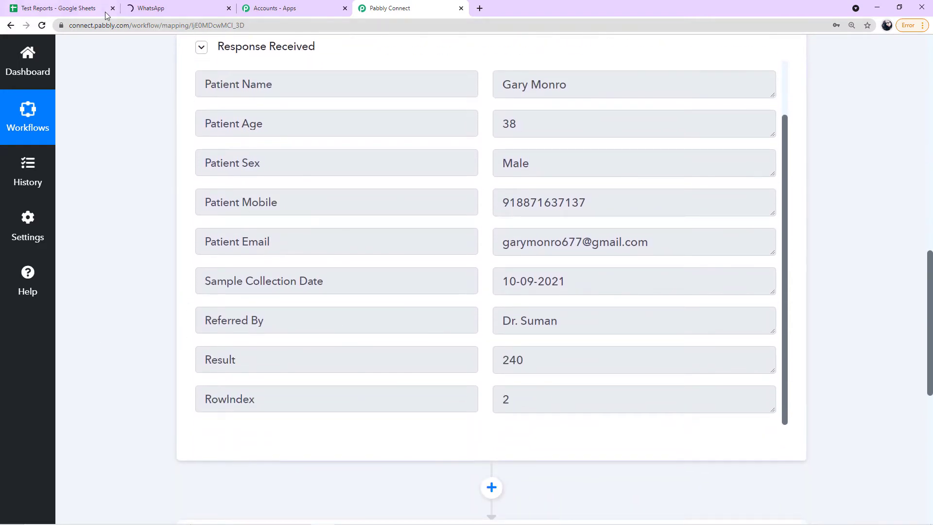
# - Submit the initial setup in the Test Reports spreadsheet, and check that Send On Event is enabled for the Pabbly Connect Webhooks add-on
pyautogui.click(78, 8)
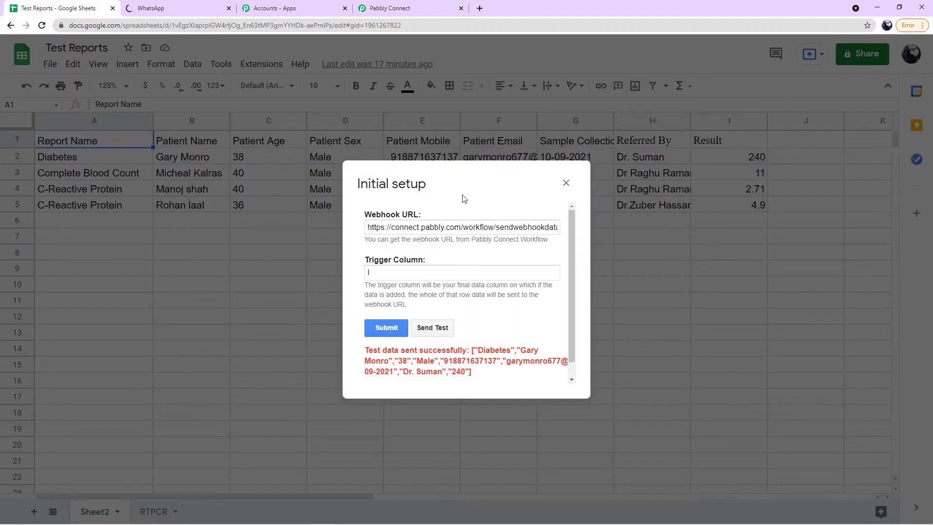
pyautogui.click(384, 329)
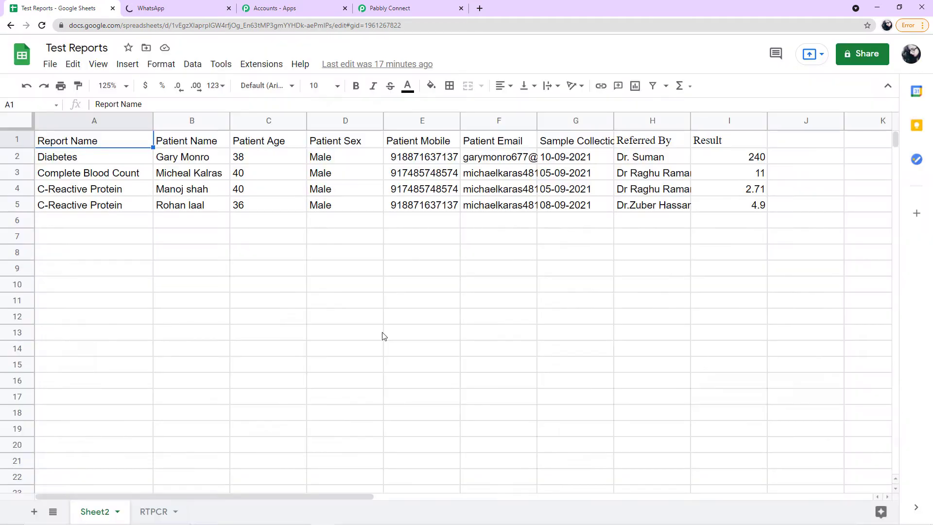
pyautogui.click(256, 69)
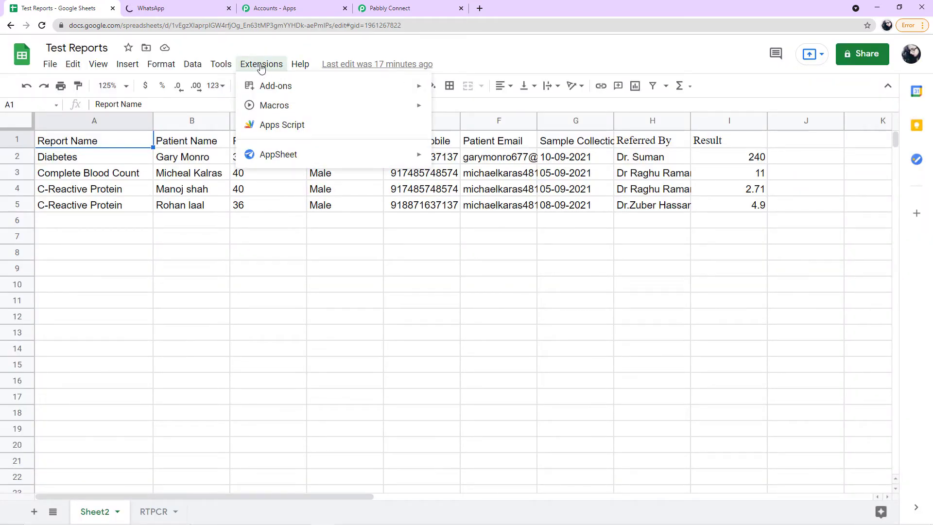
pyautogui.moveTo(391, 91)
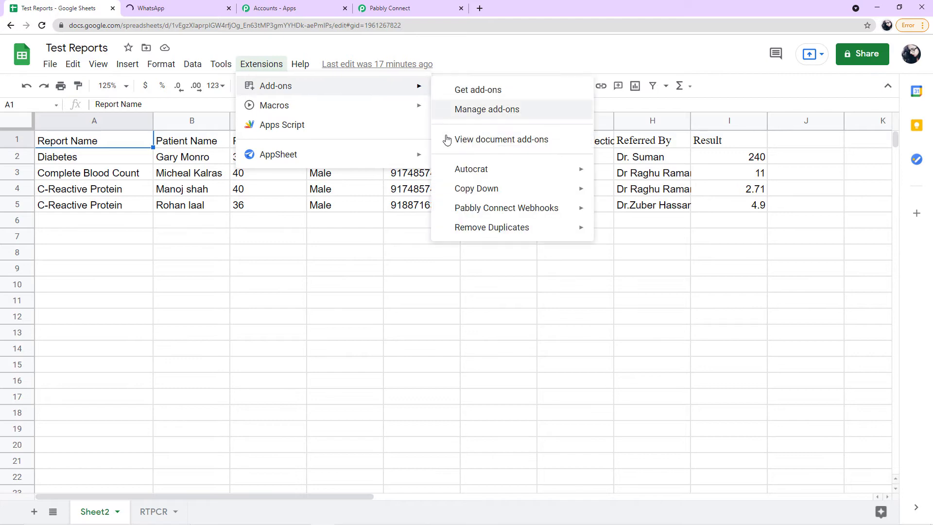
pyautogui.moveTo(463, 212)
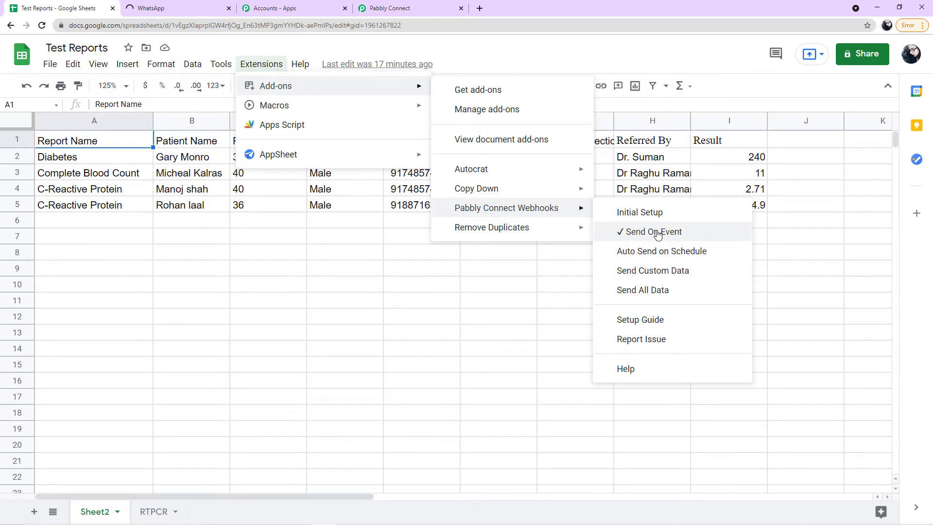
pyautogui.click(484, 270)
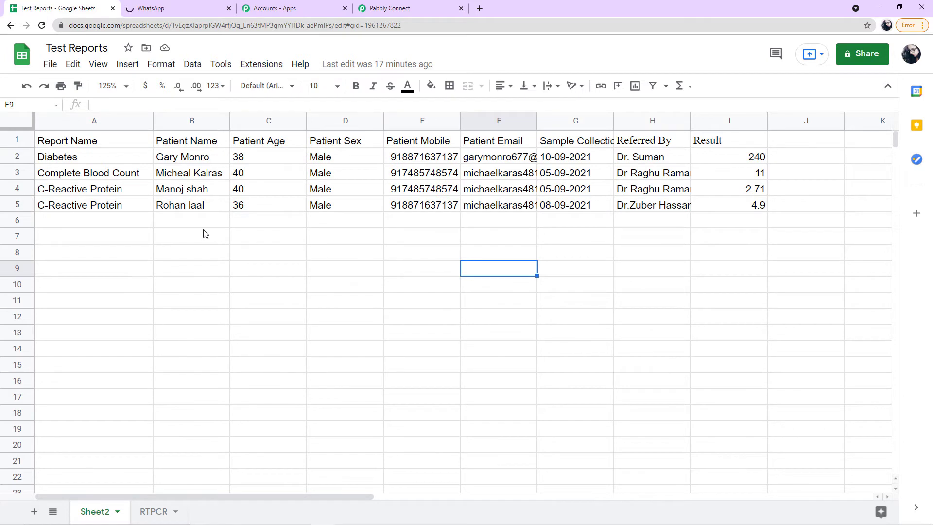
pyautogui.click(147, 228)
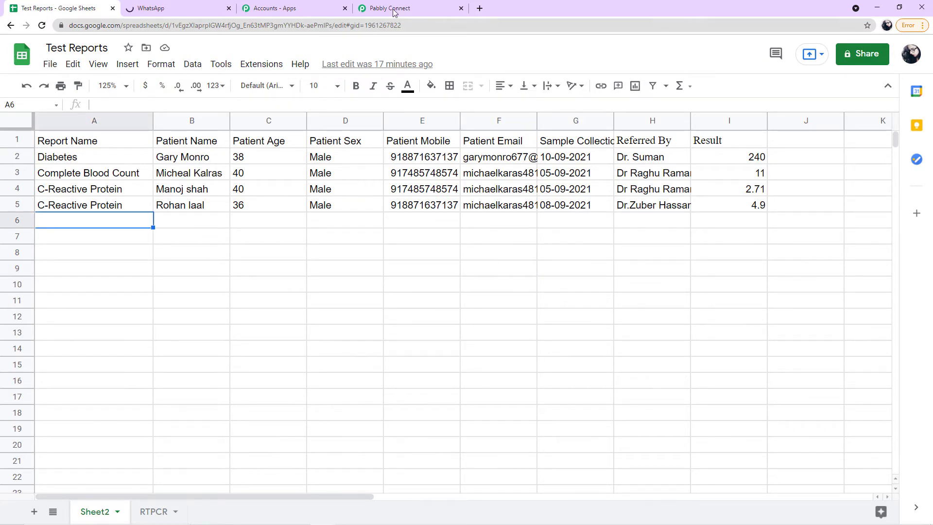
pyautogui.click(262, 64)
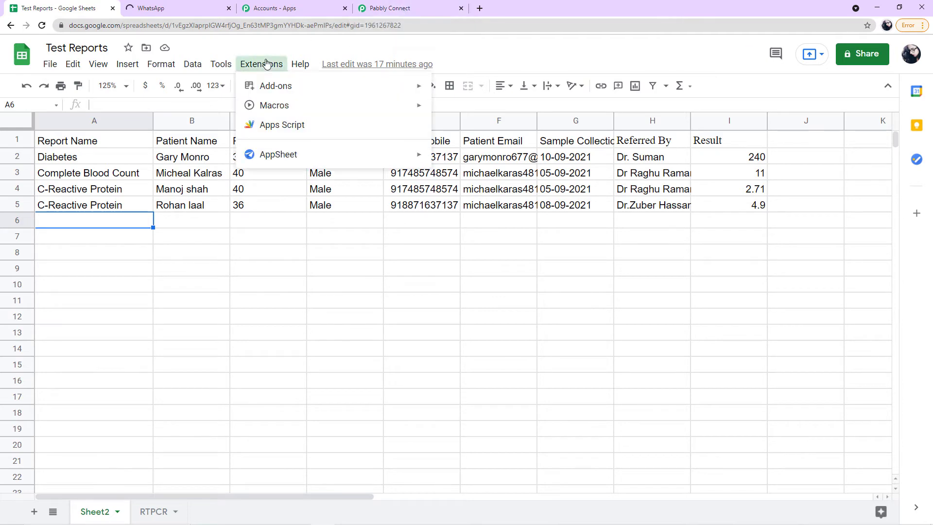
pyautogui.moveTo(427, 89)
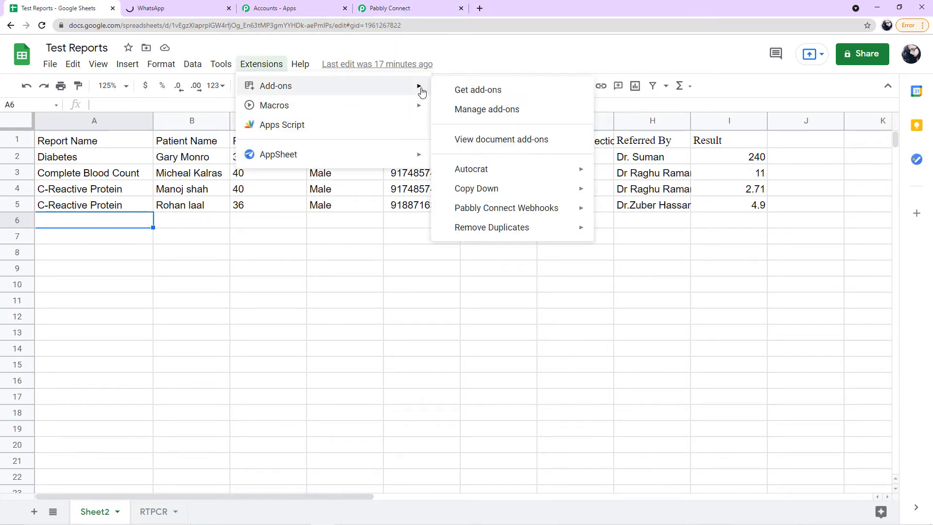
pyautogui.moveTo(557, 213)
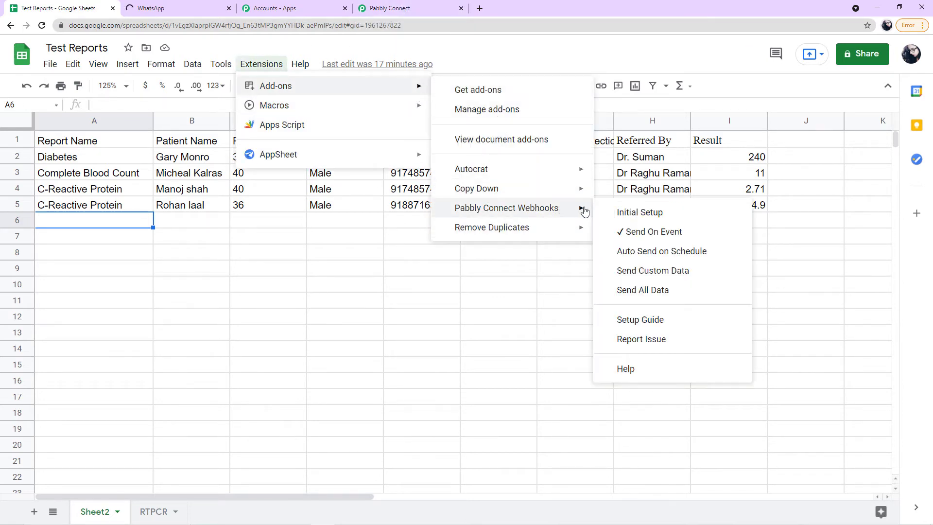
pyautogui.click(537, 271)
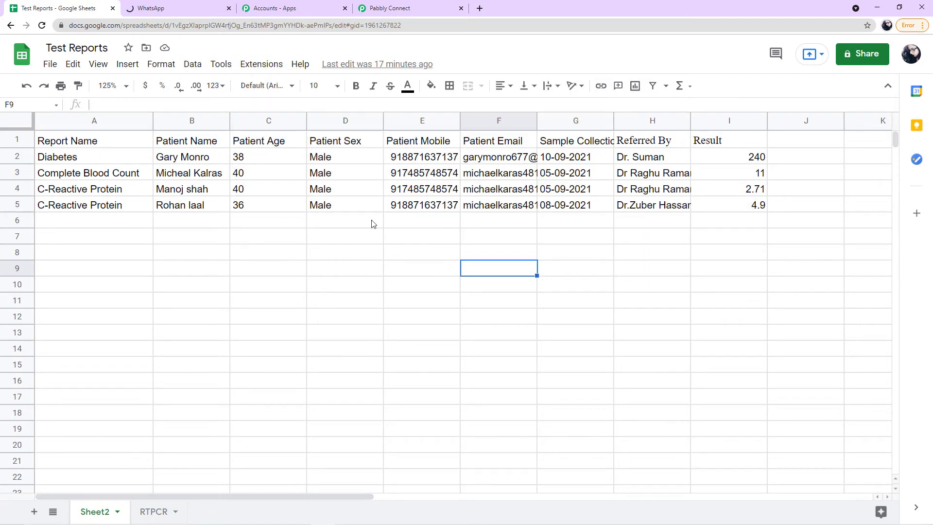
# - Switch to the Pabbly Connect workflow and choose Date/Time Formatter as the app for the second step's action
pyautogui.click(379, 9)
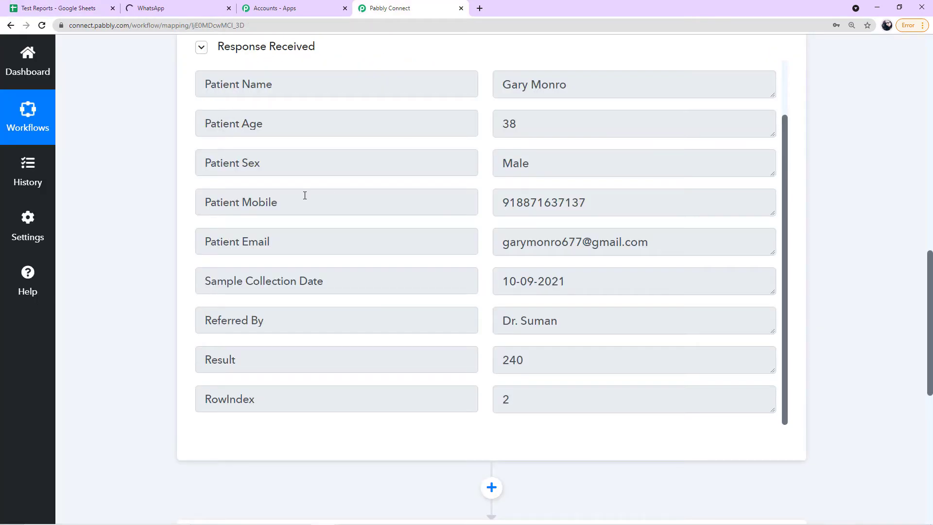
pyautogui.scroll(-6, 305, 195)
pyautogui.scroll(-1, 305, 195)
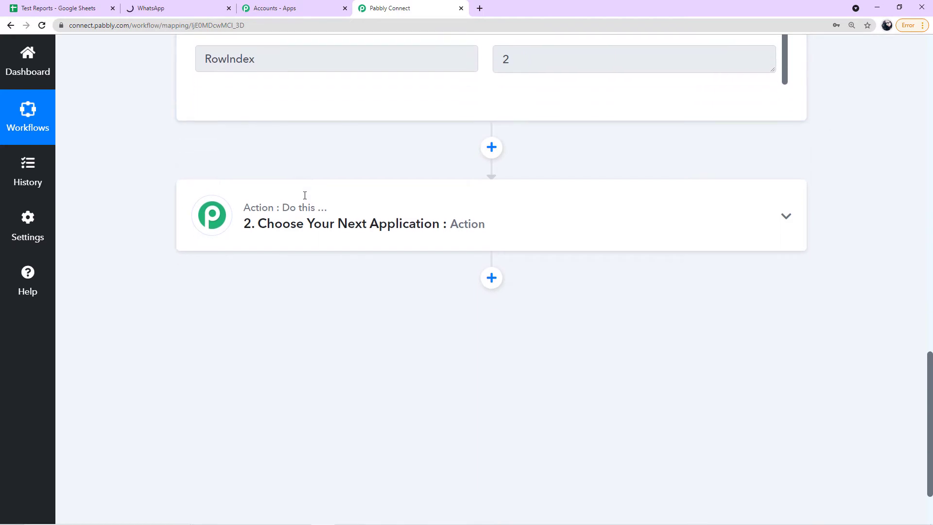
pyautogui.click(305, 225)
pyautogui.scroll(-2, 304, 226)
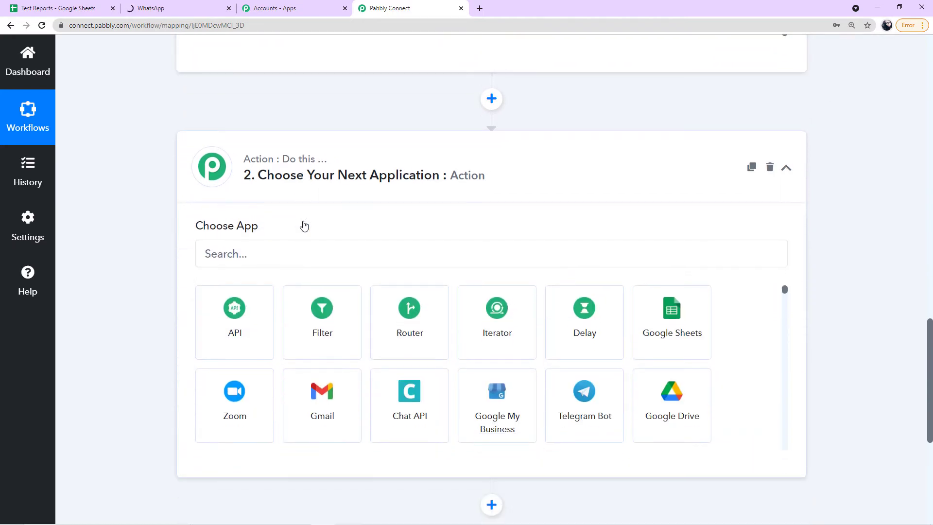
pyautogui.click(303, 208)
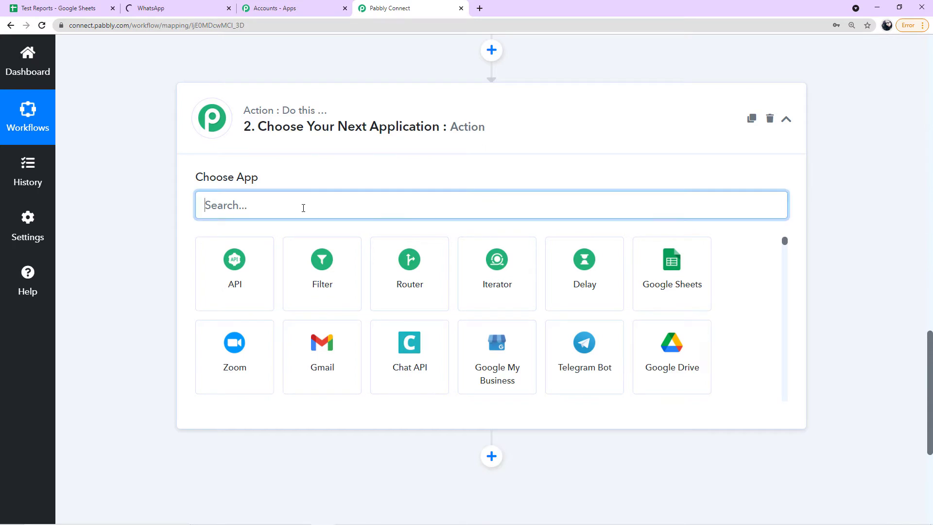
pyautogui.write('date')
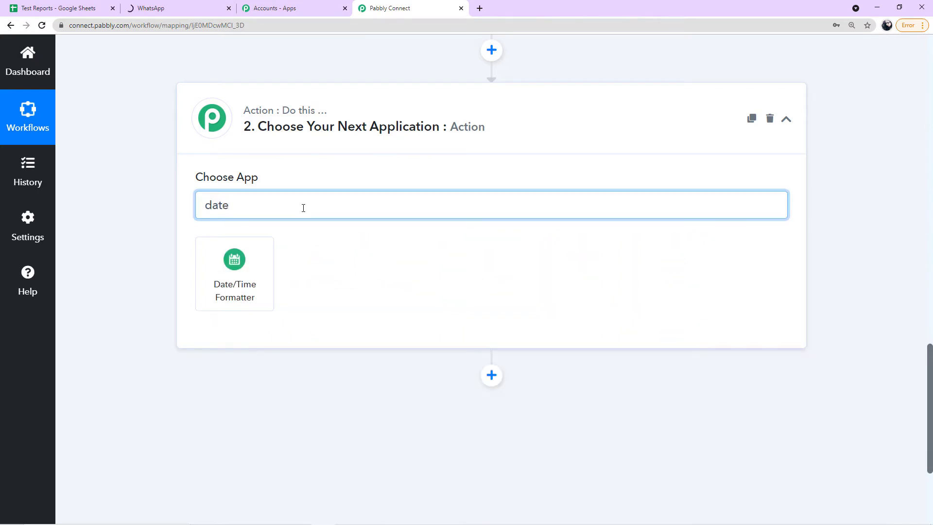
pyautogui.click(253, 283)
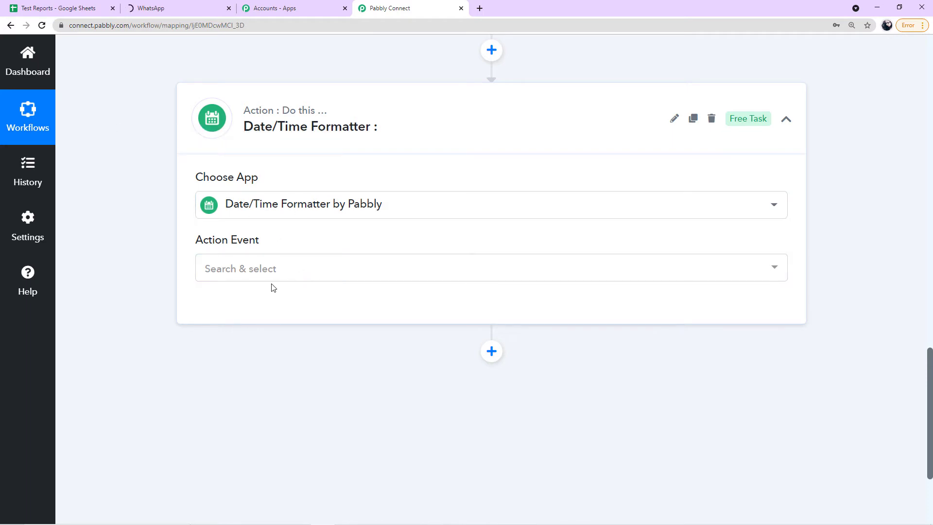
# - Set the Date/Time Formatter's action event to Current Date and connect it
pyautogui.click(272, 271)
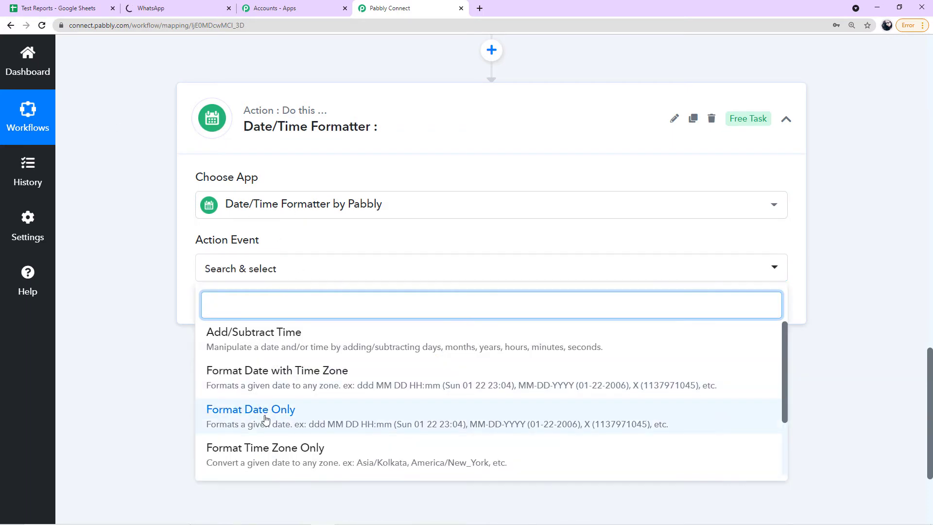
pyautogui.scroll(-2, 266, 420)
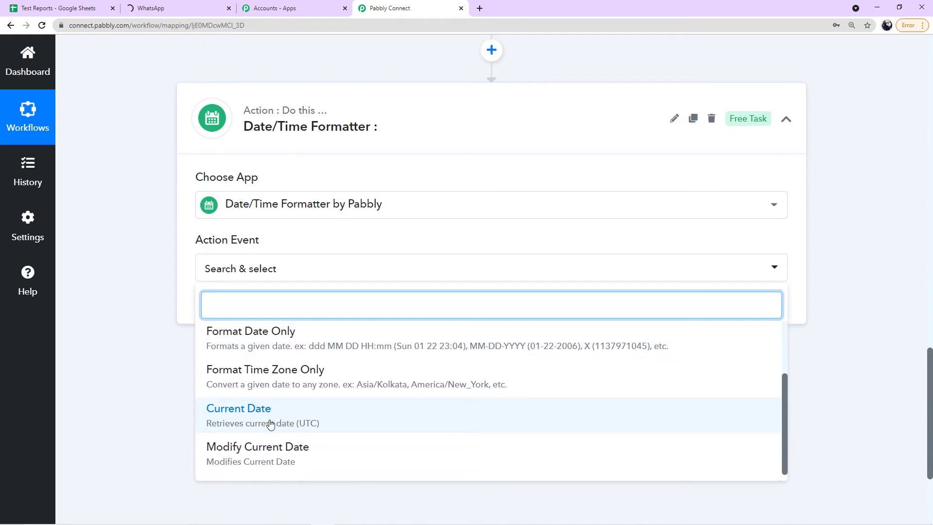
pyautogui.click(270, 425)
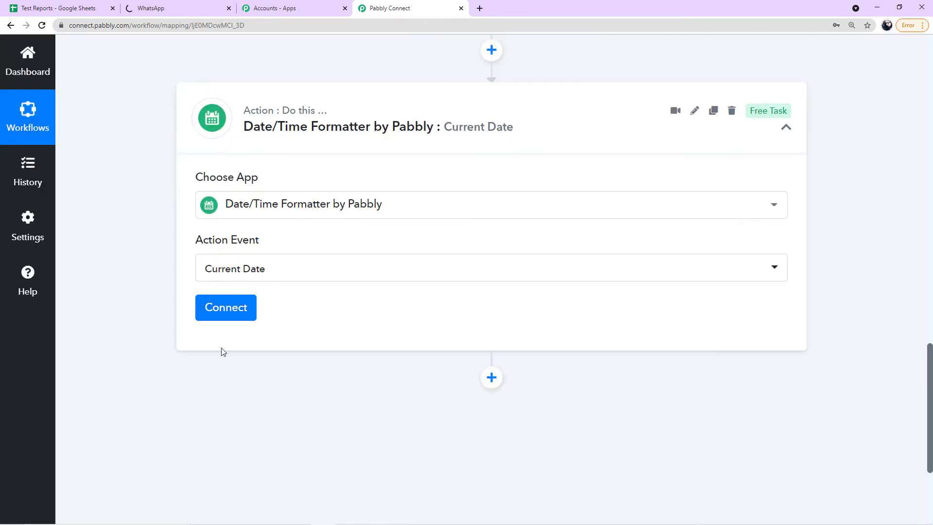
pyautogui.click(225, 318)
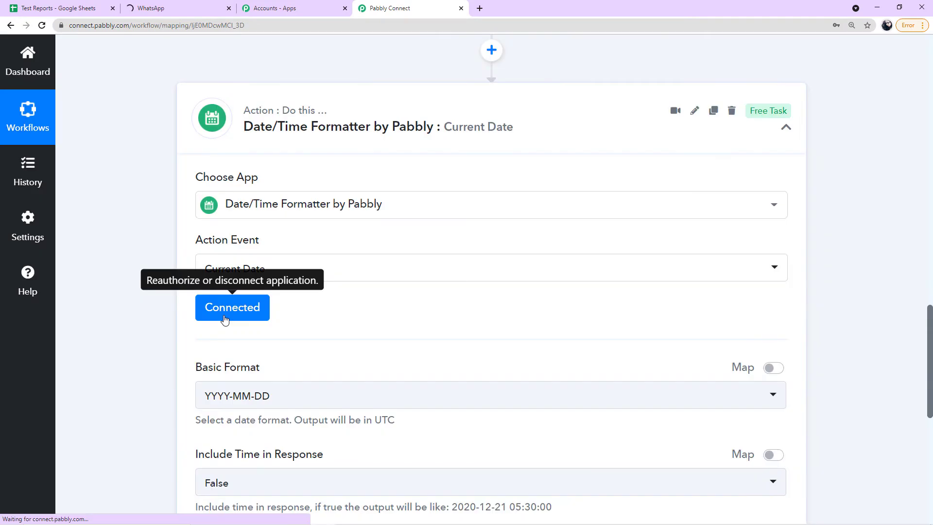
# - Set the current date's basic format to MM-DD-YYYY with Include Time in Response as False, and save and send a test request
pyautogui.scroll(-3, 179, 353)
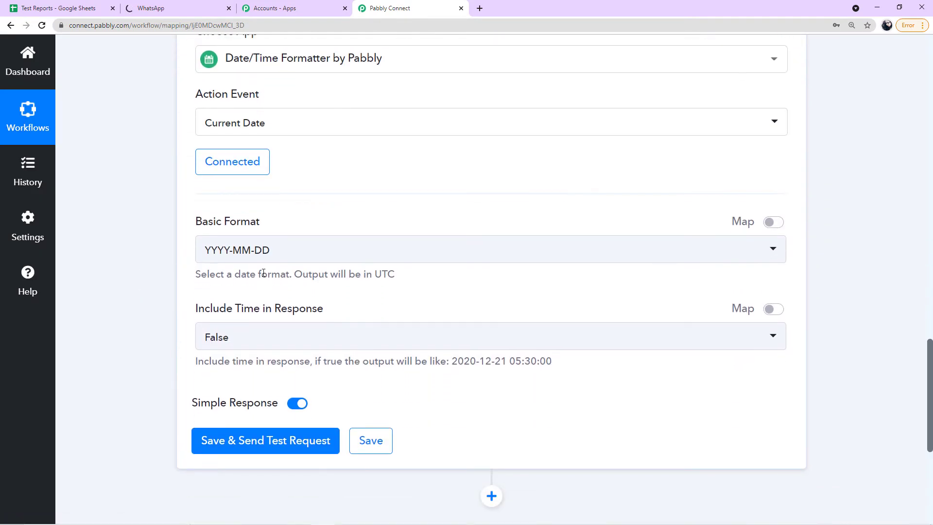
pyautogui.click(382, 260)
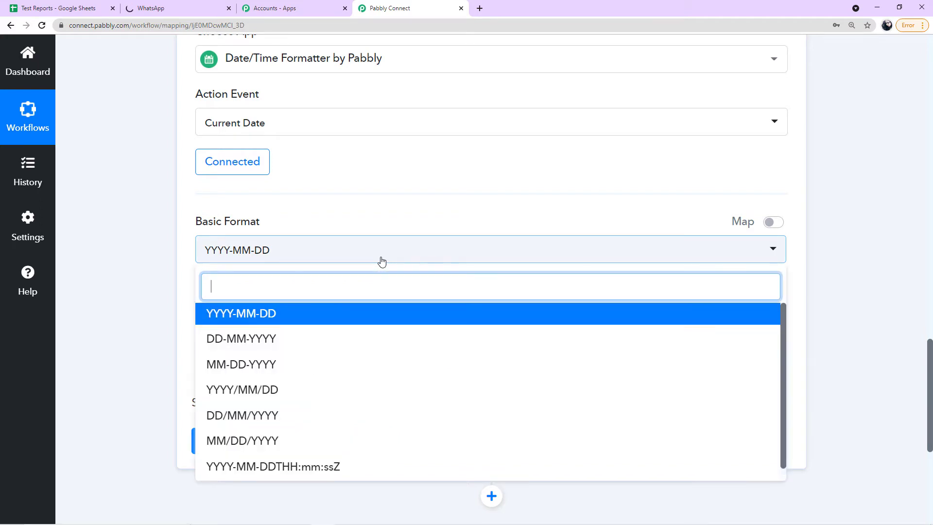
pyautogui.click(260, 368)
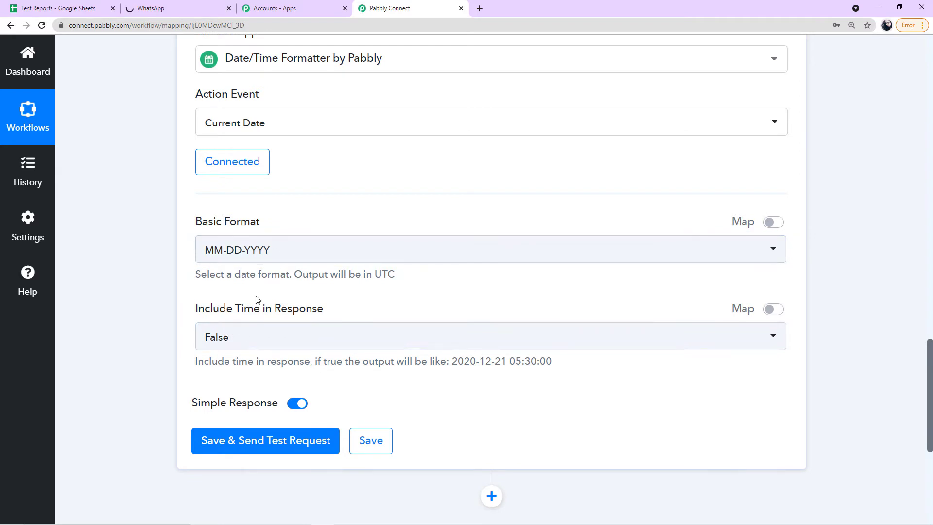
pyautogui.click(297, 342)
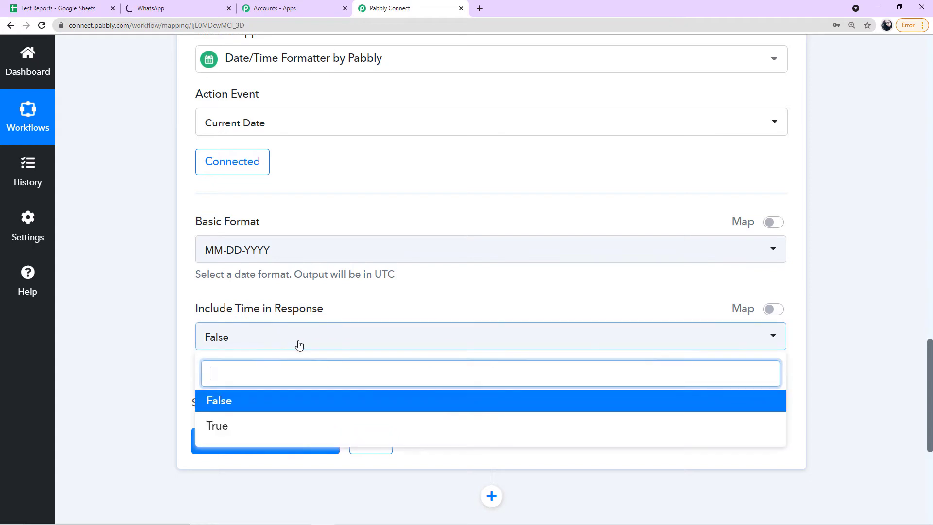
pyautogui.click(219, 400)
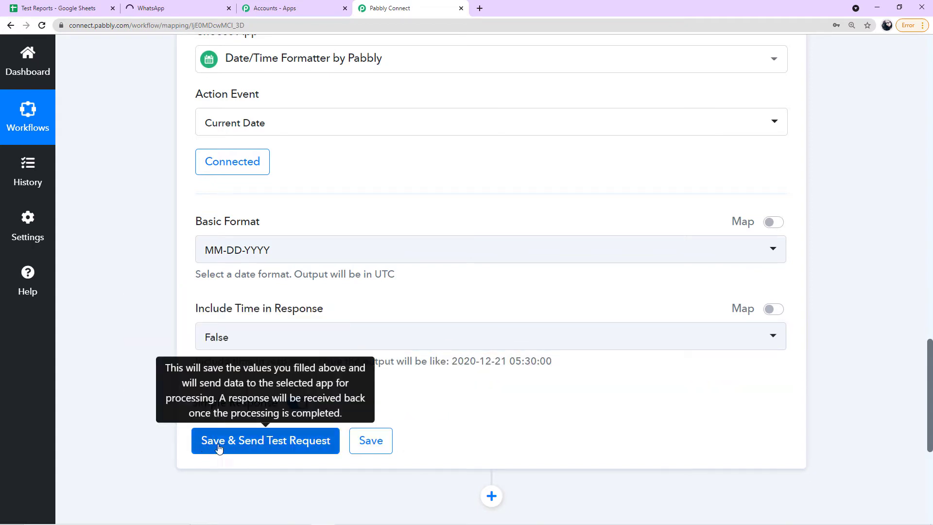
pyautogui.click(265, 451)
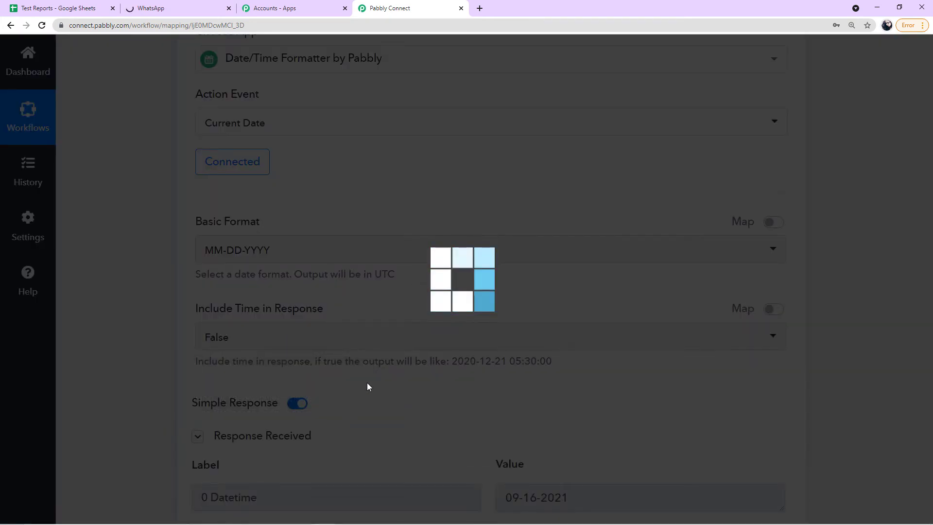
pyautogui.scroll(-2, 367, 384)
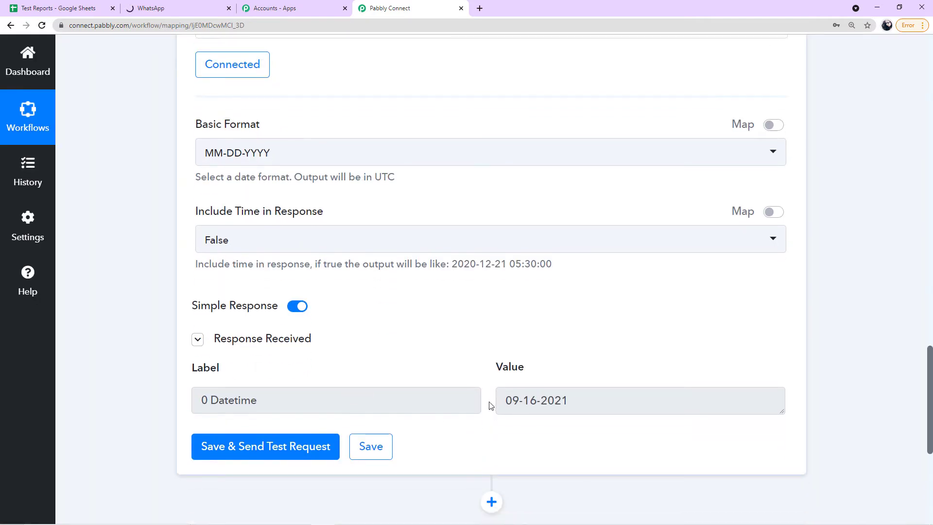
pyautogui.scroll(-1, 491, 406)
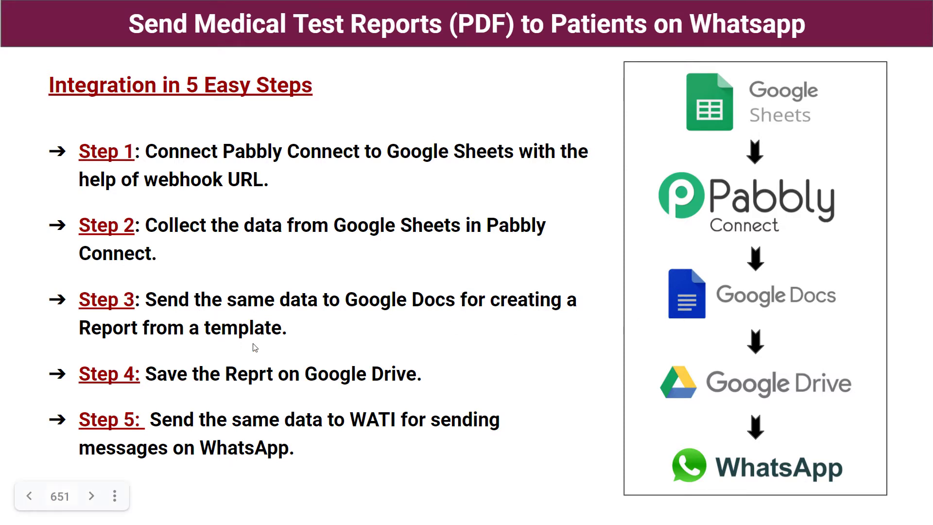
# - Return to the Pabbly Connect workflow and add a Google Docs action after the Date/Time Formatter step
pyautogui.hotkey('alt', 'Tab')
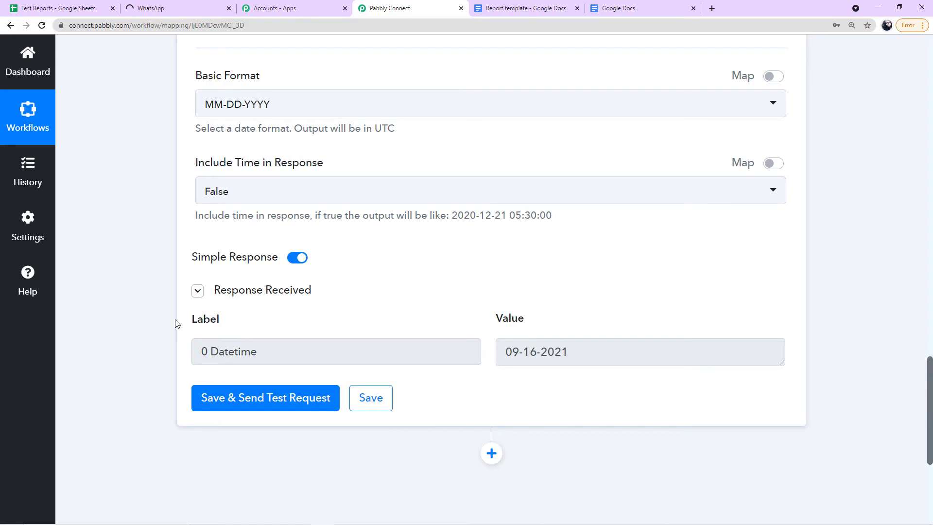
pyautogui.scroll(-4, 176, 323)
pyautogui.click(494, 263)
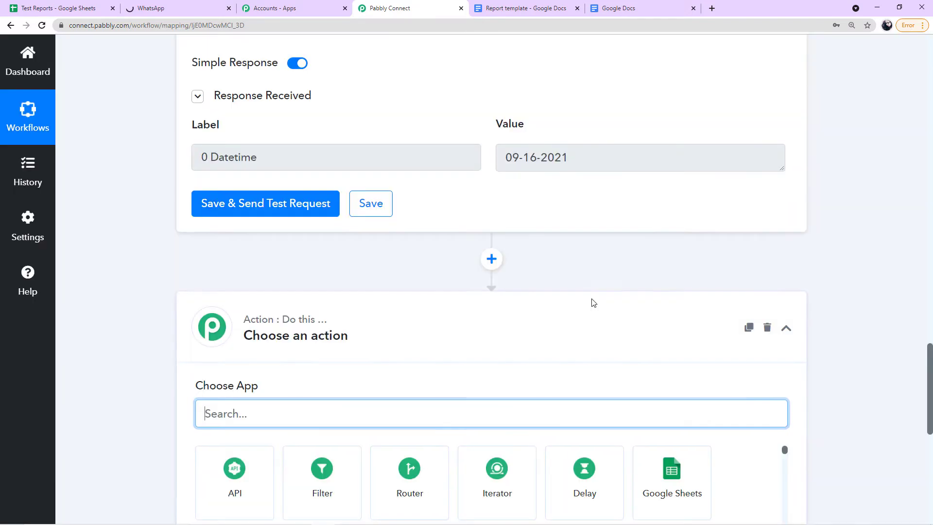
pyautogui.scroll(-3, 591, 299)
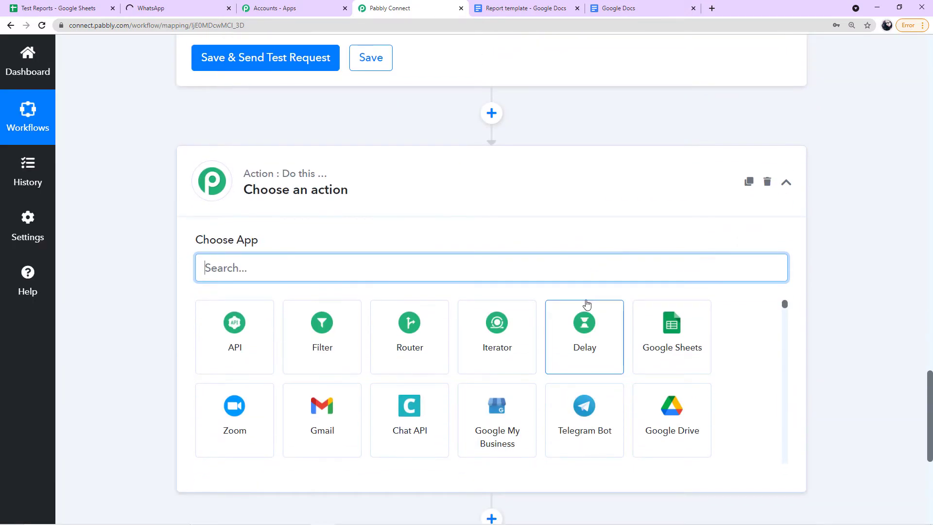
pyautogui.write('g')
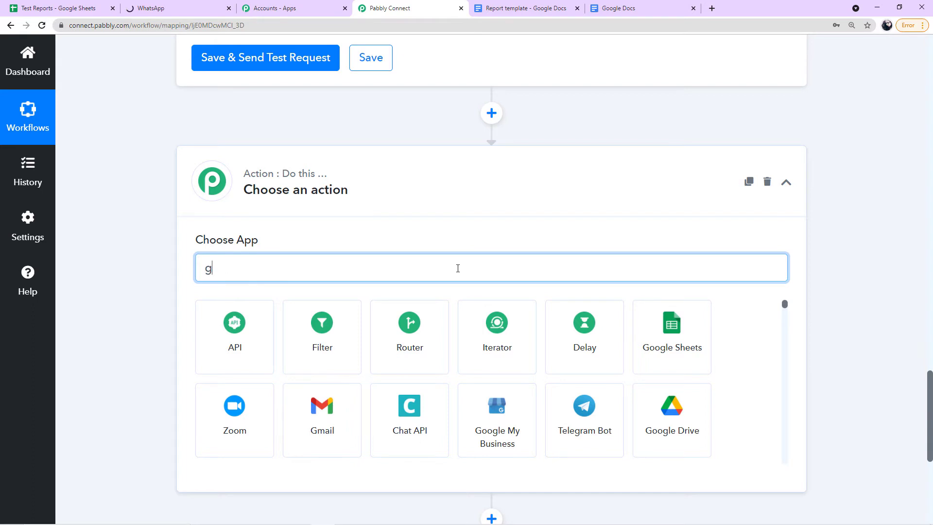
pyautogui.write('o')
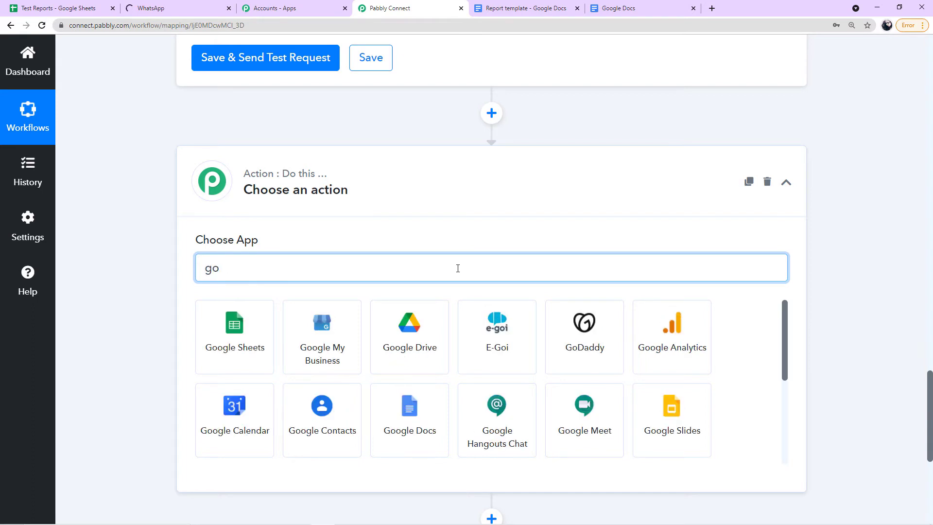
pyautogui.click(401, 432)
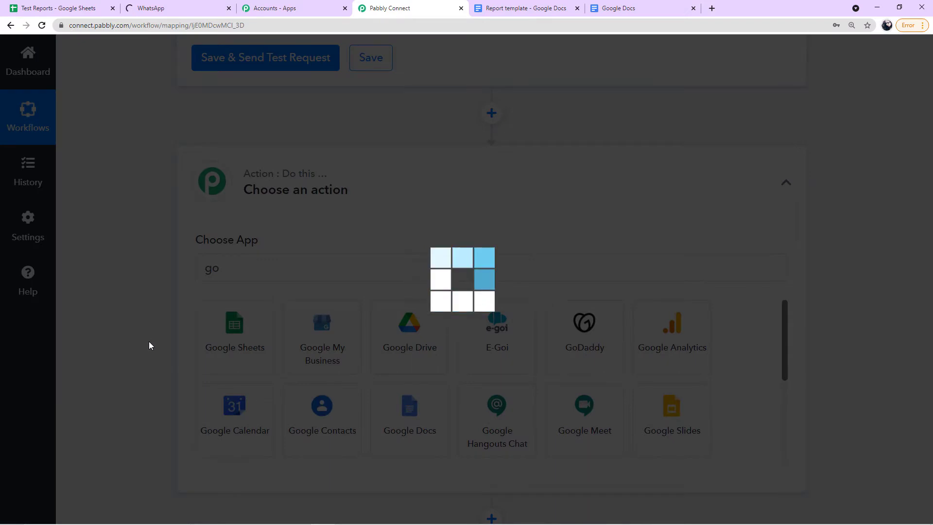
# - Set the Google Docs action event to Create Document from Template
pyautogui.scroll(-1, 149, 345)
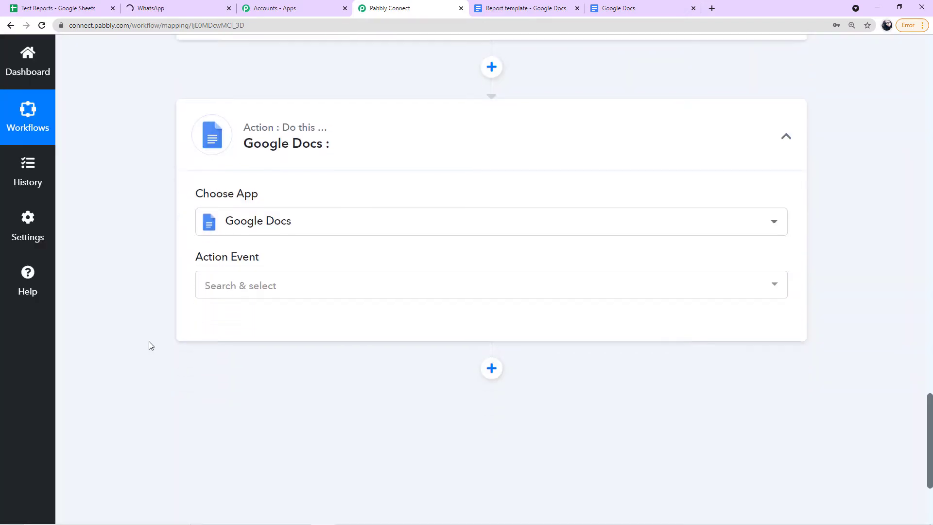
pyautogui.click(267, 294)
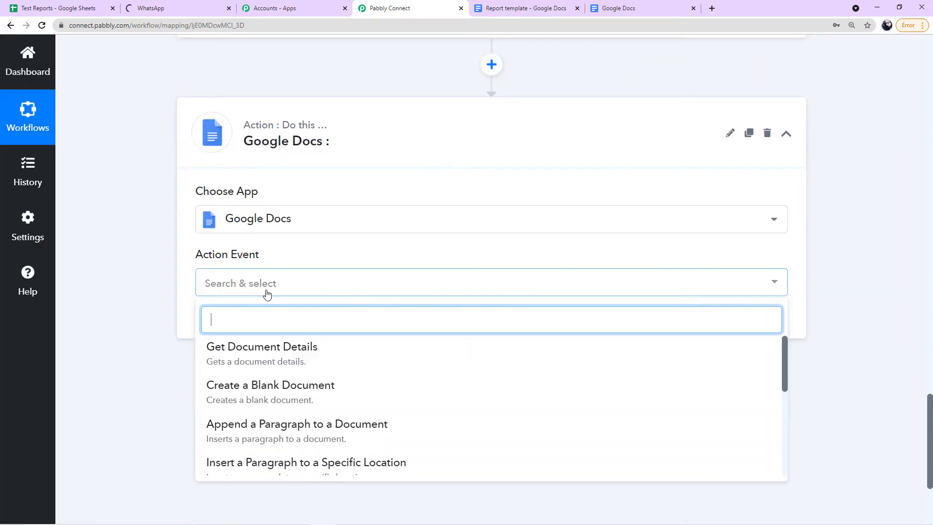
pyautogui.scroll(-2, 289, 364)
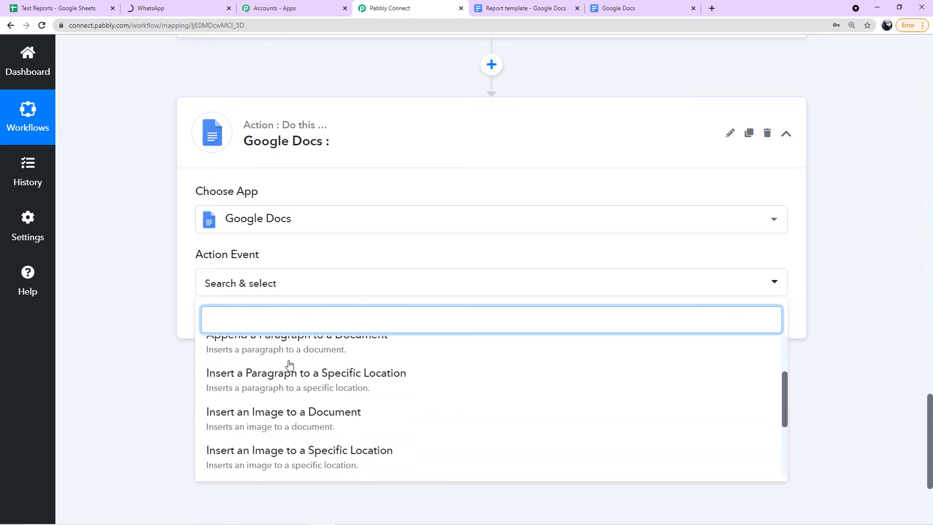
pyautogui.scroll(-3, 290, 364)
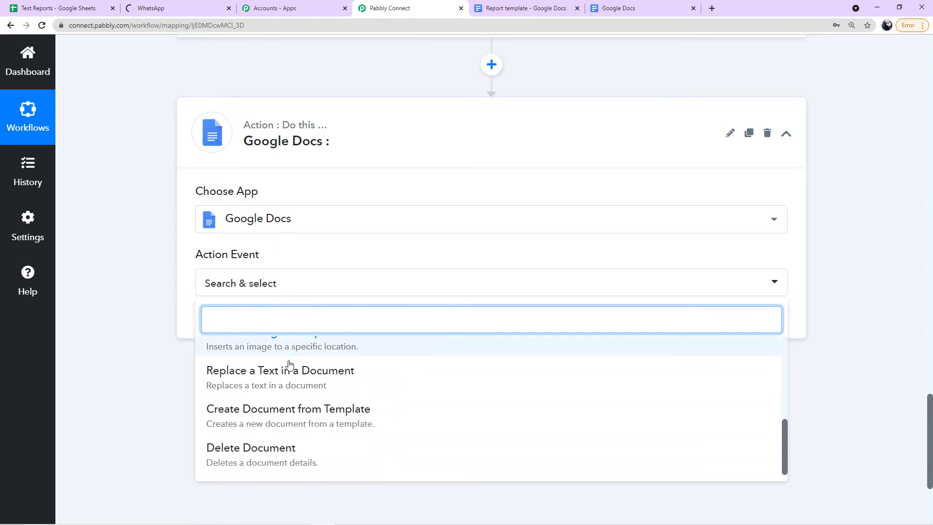
pyautogui.click(264, 418)
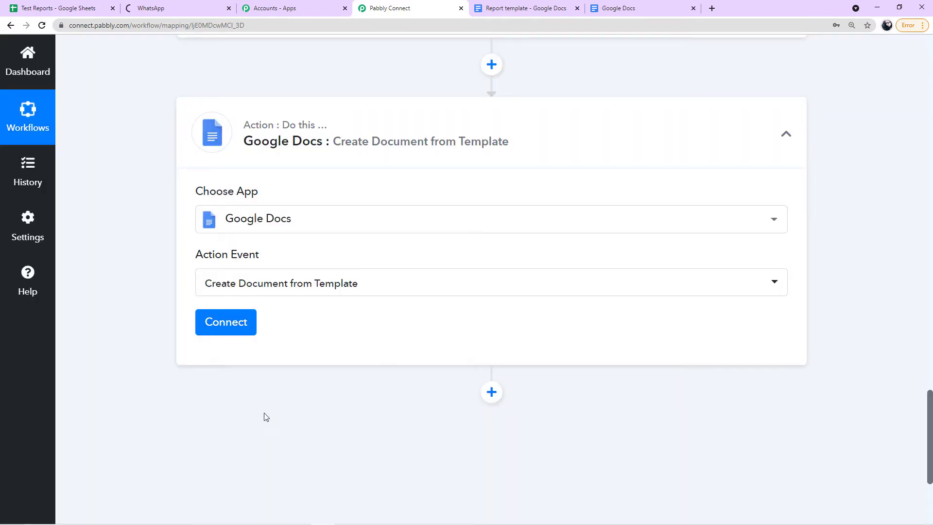
# - Connect the Google Docs action through a new connection, authorizing Pabbly Connect Drive's access to the Google account
pyautogui.click(226, 331)
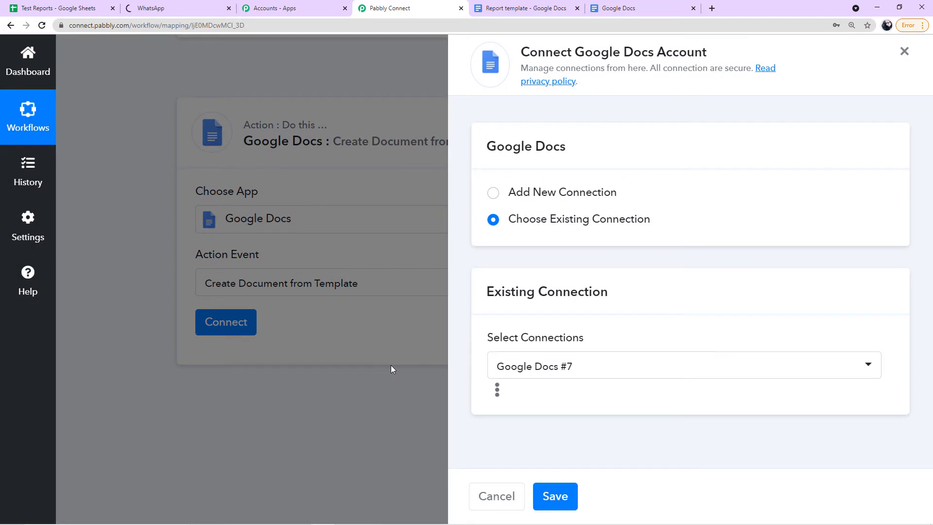
pyautogui.click(492, 196)
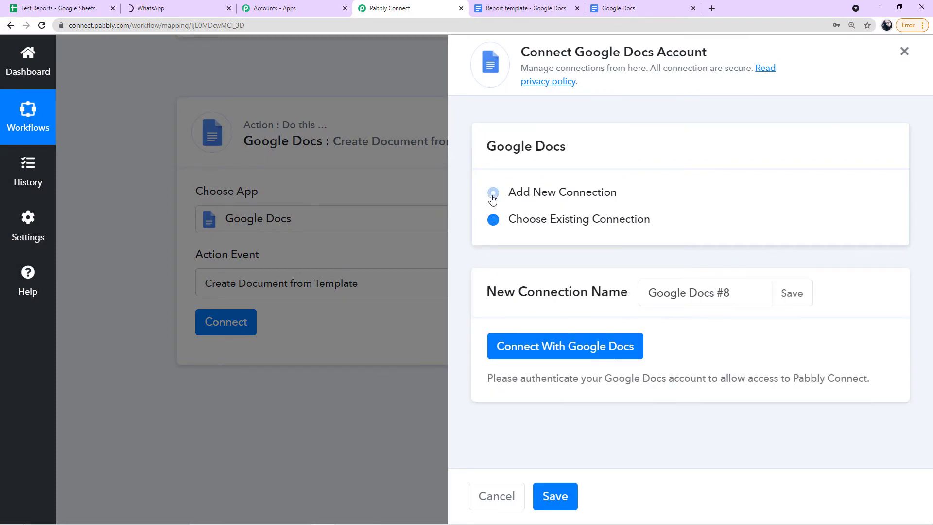
pyautogui.click(558, 356)
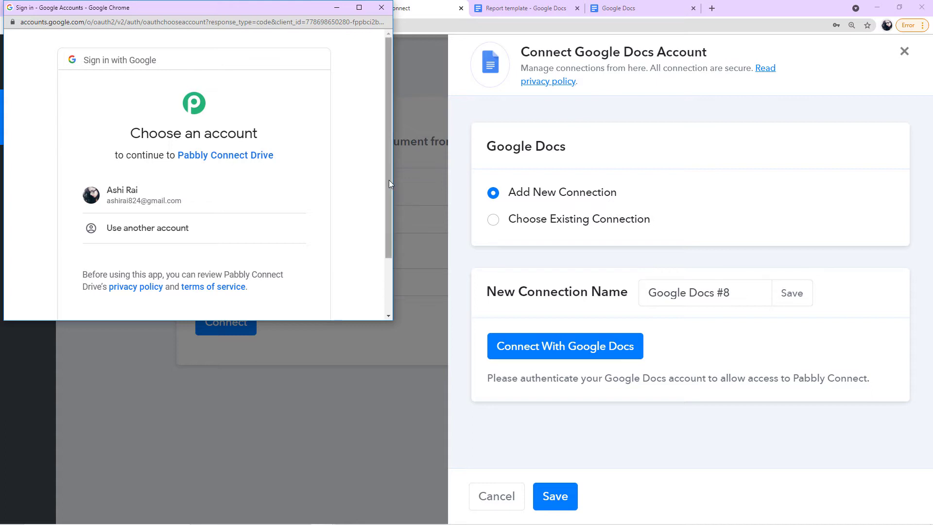
pyautogui.click(152, 202)
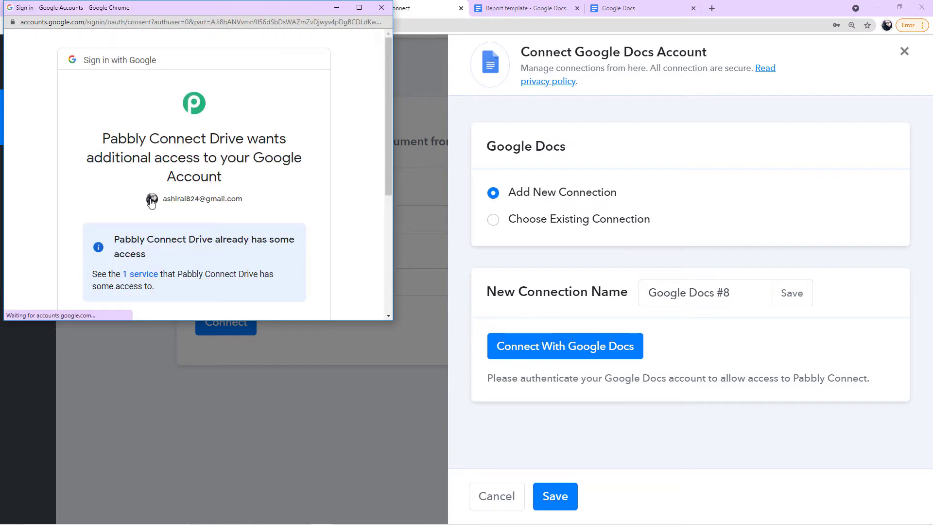
pyautogui.scroll(-1, 198, 195)
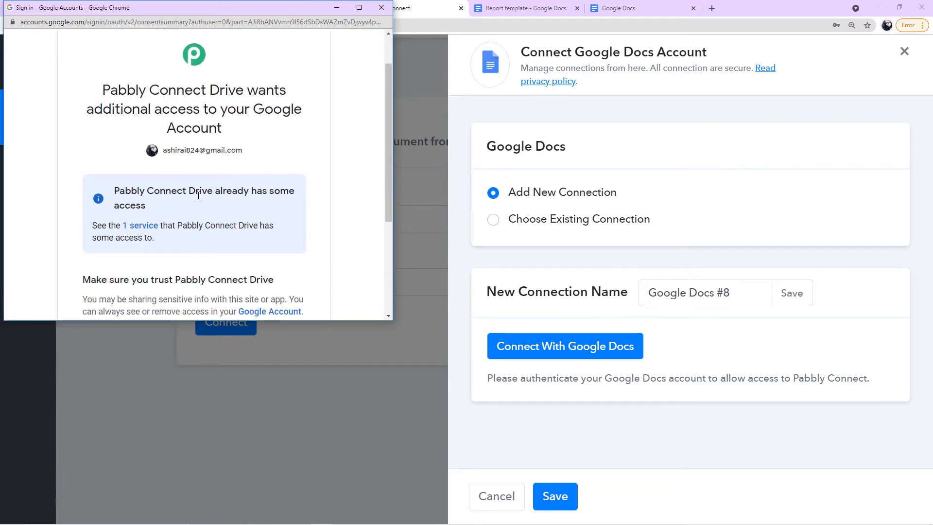
pyautogui.scroll(-4, 198, 195)
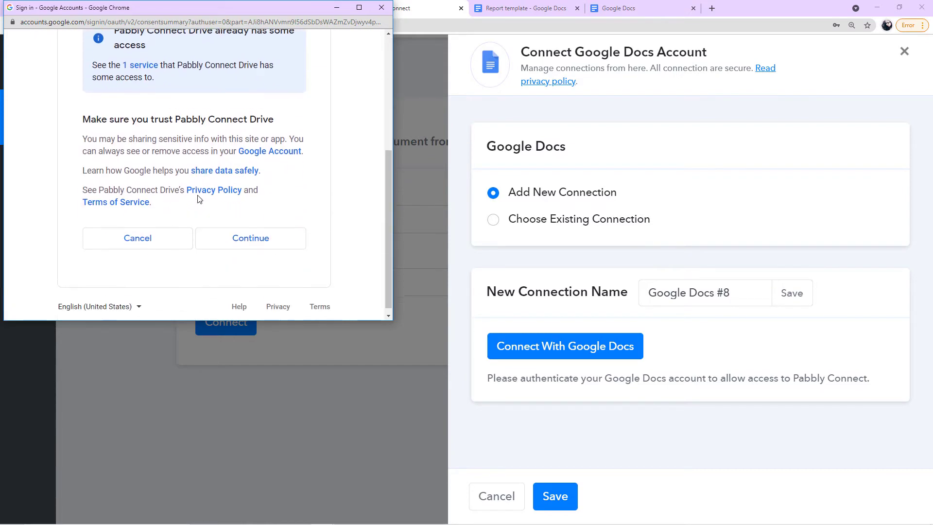
pyautogui.click(240, 232)
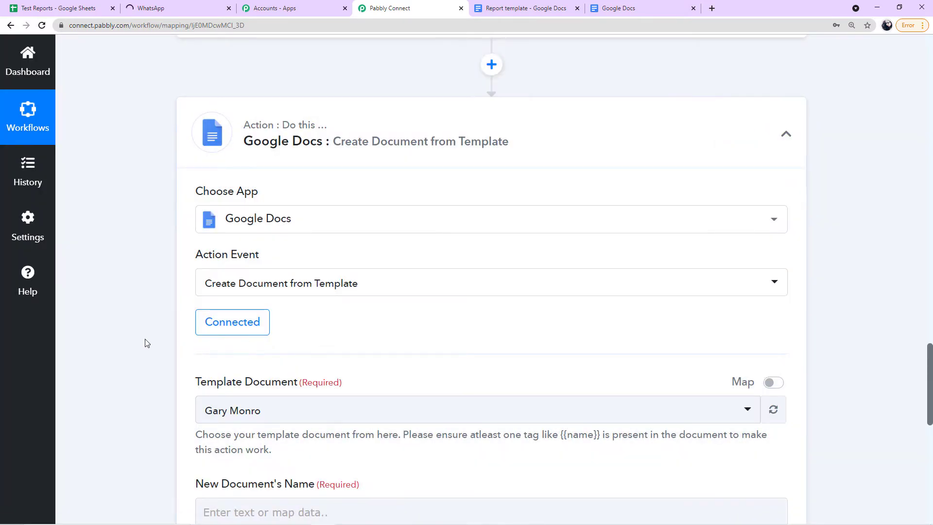
# - Examine the recent Google Docs files and the placeholder tags in the Report template document, and return to the Pabbly Connect workflow
pyautogui.scroll(-2, 146, 343)
pyautogui.scroll(-2, 146, 343)
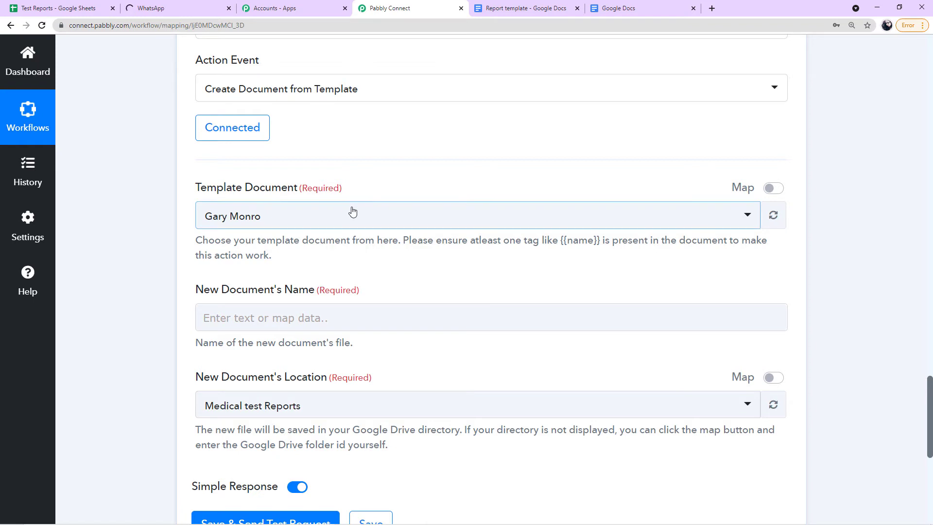
pyautogui.click(619, 8)
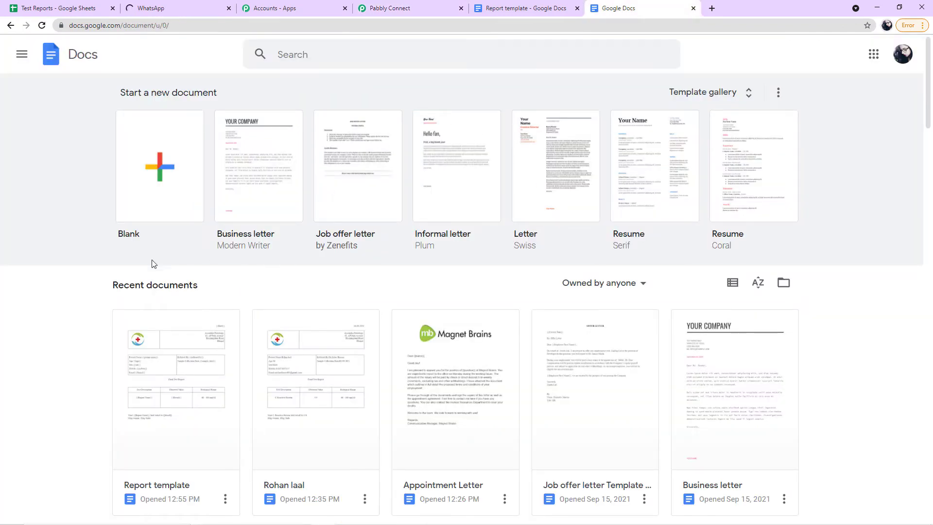
pyautogui.scroll(-1, 146, 340)
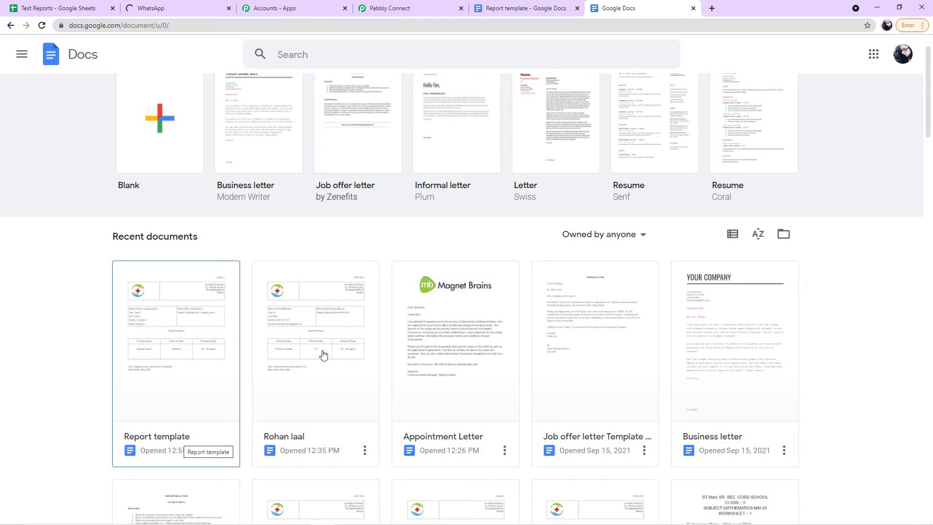
pyautogui.click(508, 8)
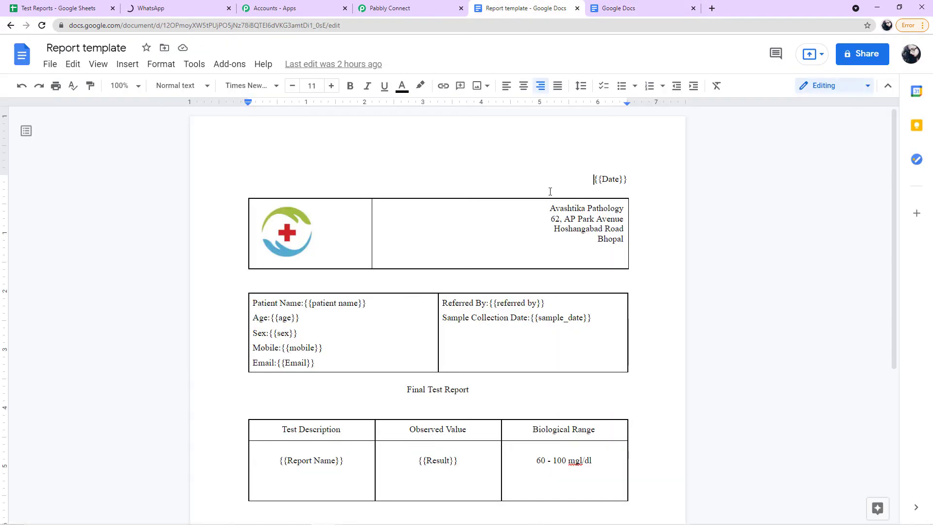
pyautogui.scroll(-2, 550, 191)
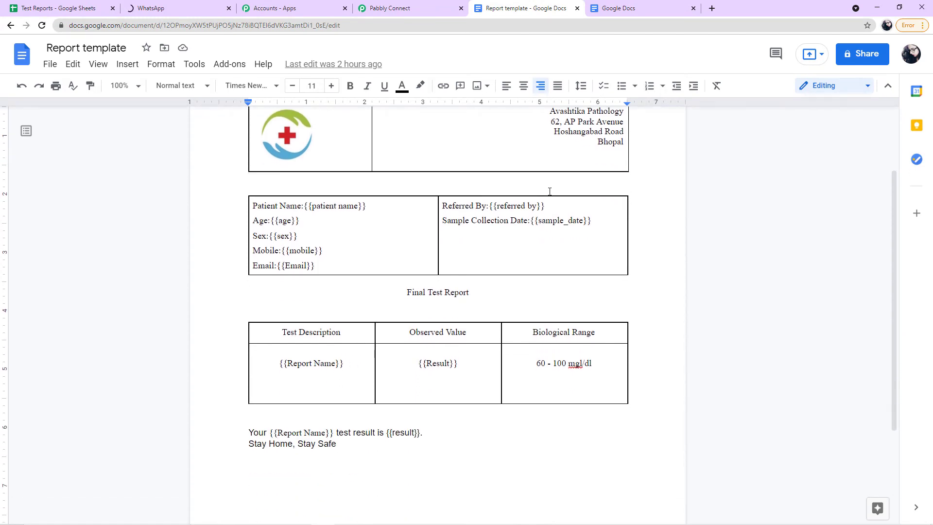
pyautogui.scroll(-1, 497, 118)
pyautogui.click(419, 15)
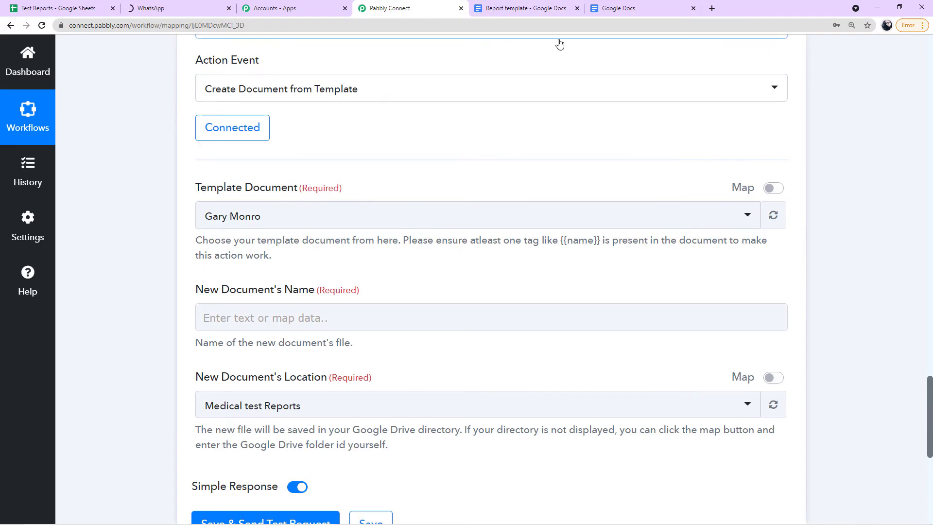
# - Check the recent documents in Google Docs and set the action's Template Document to Report template
pyautogui.click(370, 221)
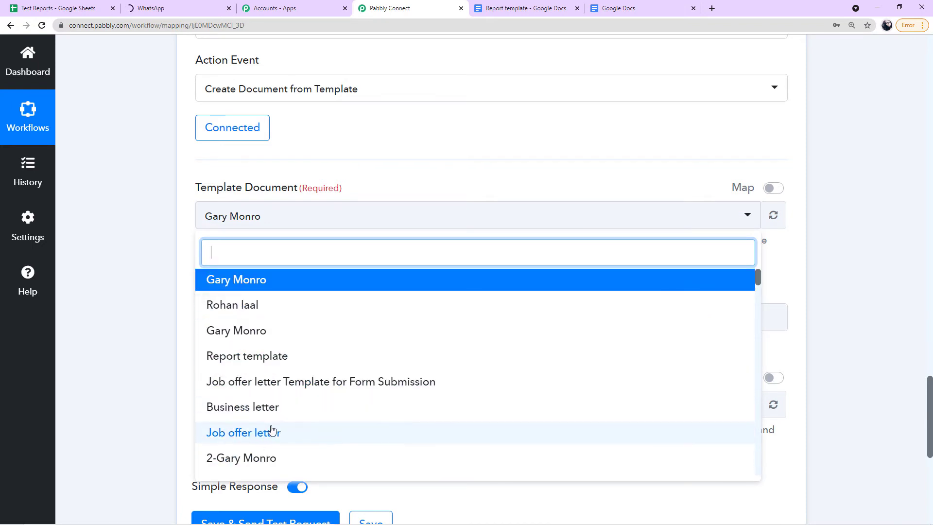
pyautogui.click(624, 10)
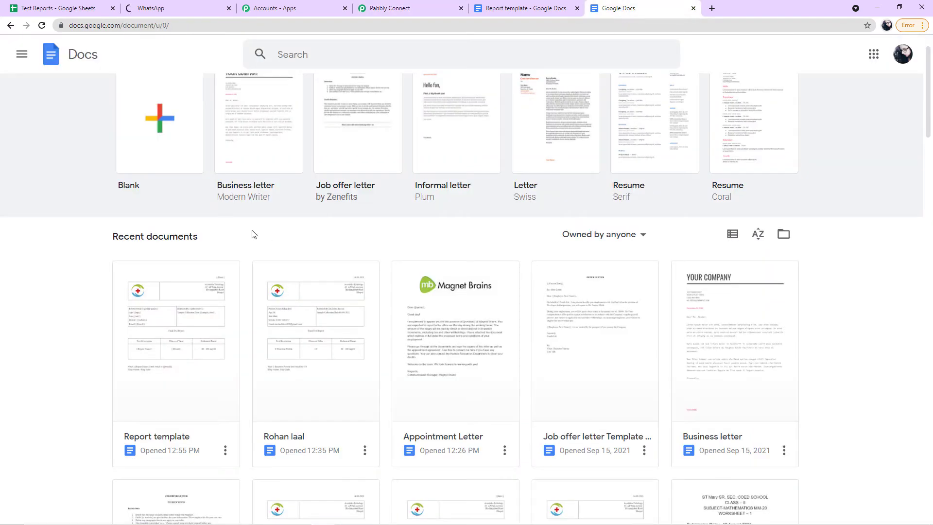
pyautogui.scroll(-1, 488, 299)
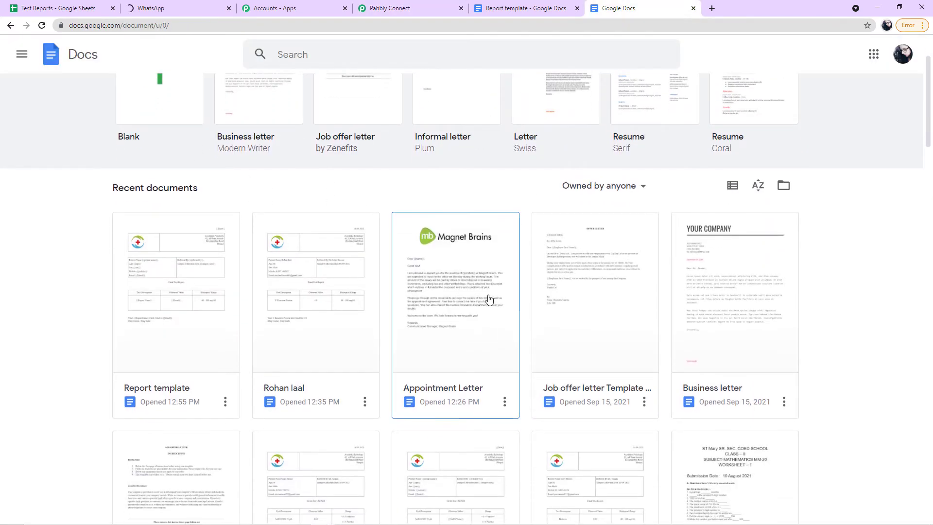
pyautogui.click(389, 9)
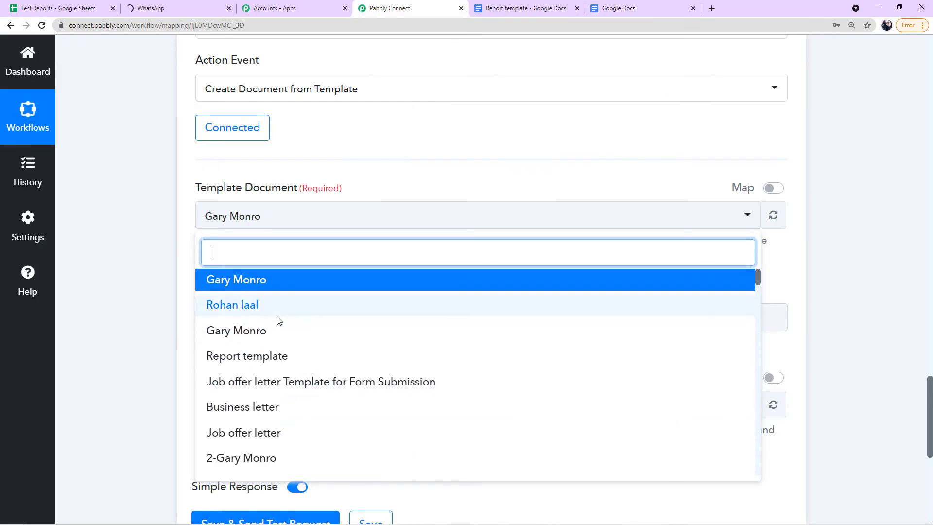
pyautogui.click(219, 358)
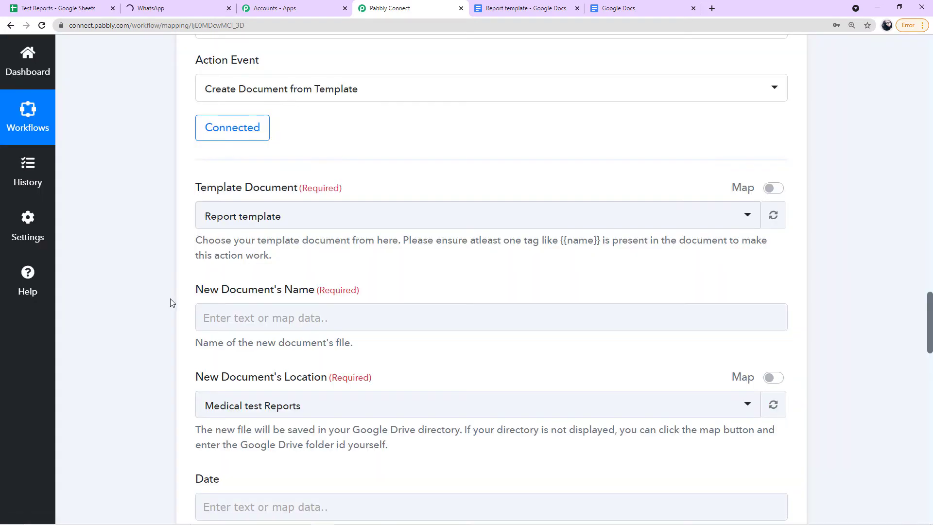
# - Map the New Document's Name to the Patient Name value from the Google Sheets New Spreadsheet Row step
pyautogui.scroll(-1, 340, 304)
pyautogui.click(365, 270)
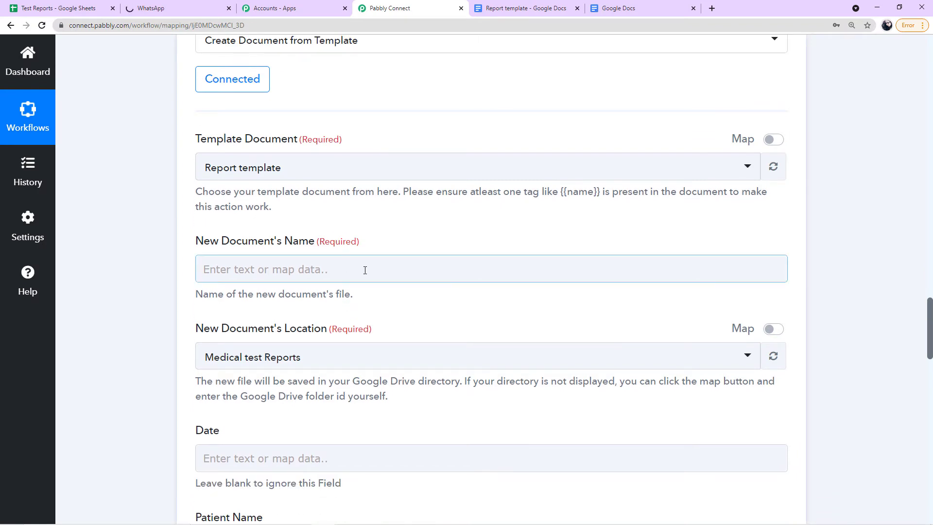
pyautogui.scroll(-1, 365, 270)
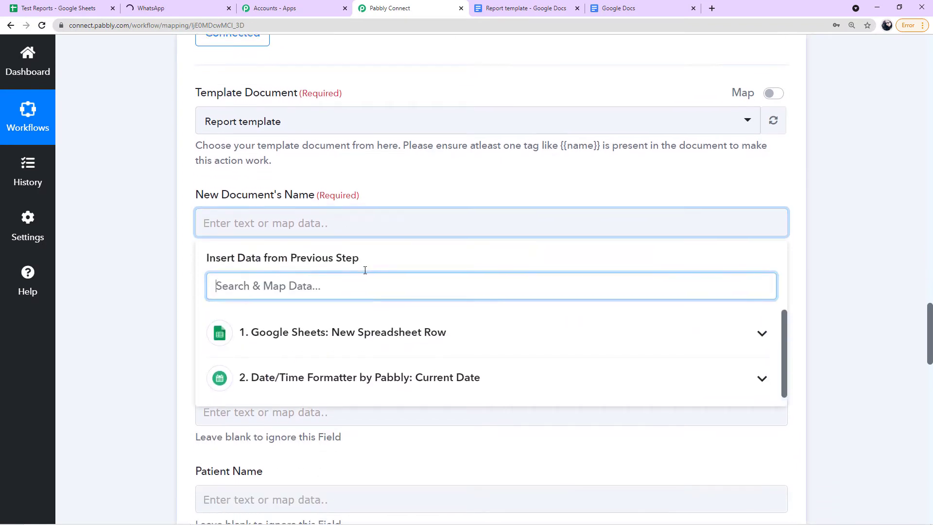
pyautogui.click(381, 334)
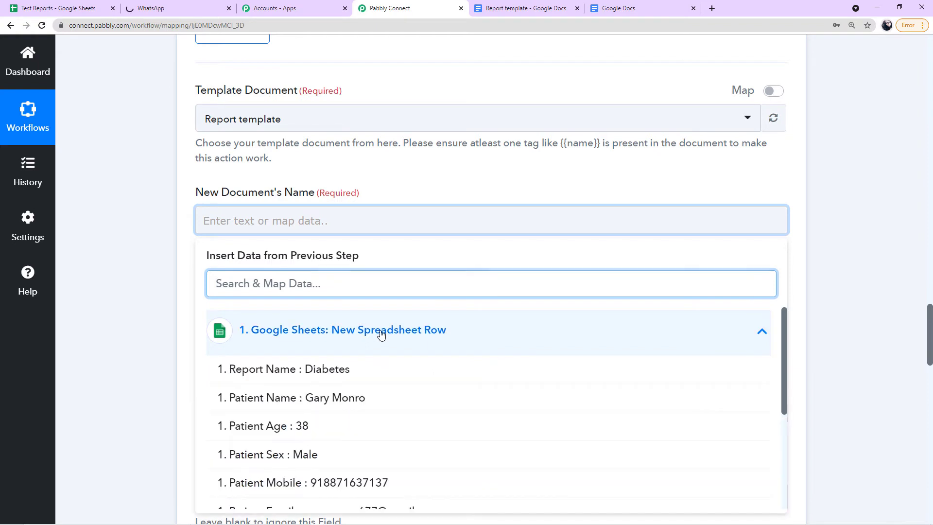
pyautogui.scroll(-2, 382, 335)
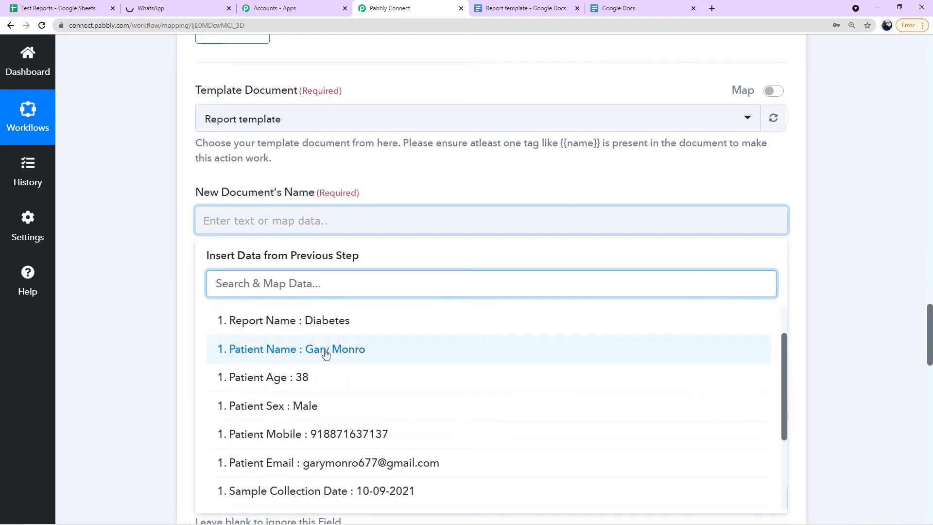
pyautogui.click(326, 353)
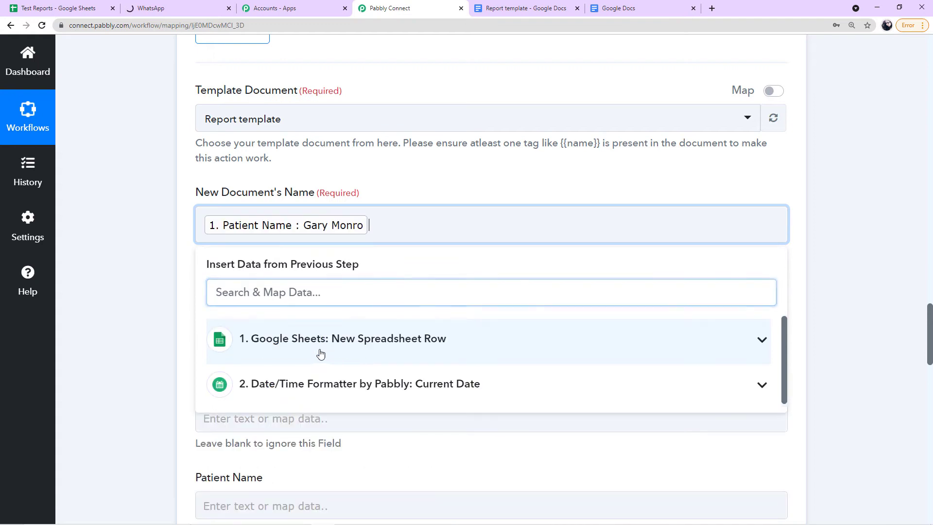
pyautogui.click(169, 285)
# - Switch to Google Drive, inspect the Medical test Reports folder, and return to the Pabbly Connect workflow
pyautogui.scroll(-1, 168, 286)
pyautogui.scroll(-1, 169, 285)
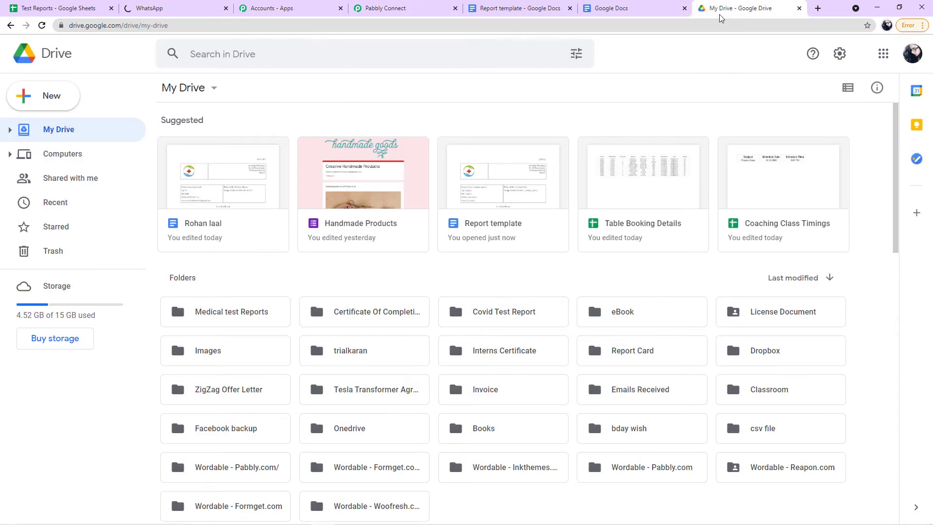
pyautogui.click(719, 13)
pyautogui.scroll(-1, 387, 275)
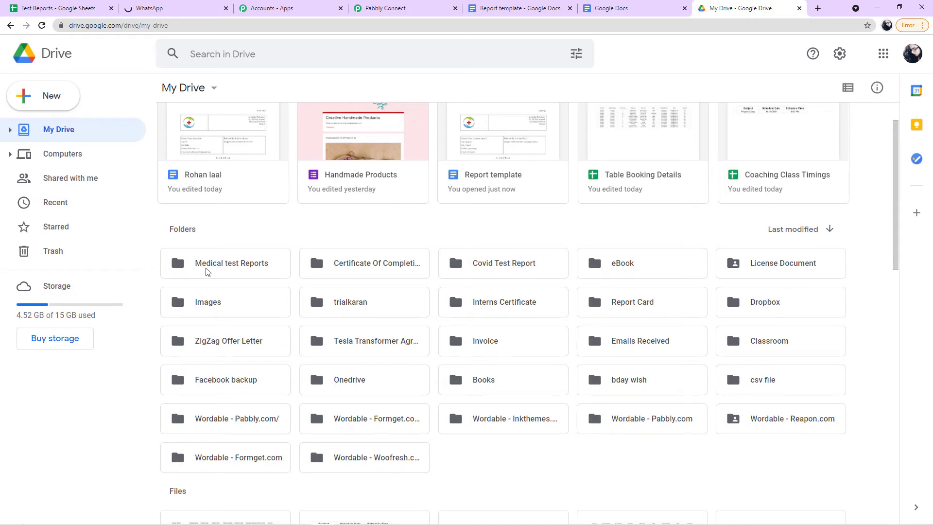
pyautogui.doubleClick(257, 275)
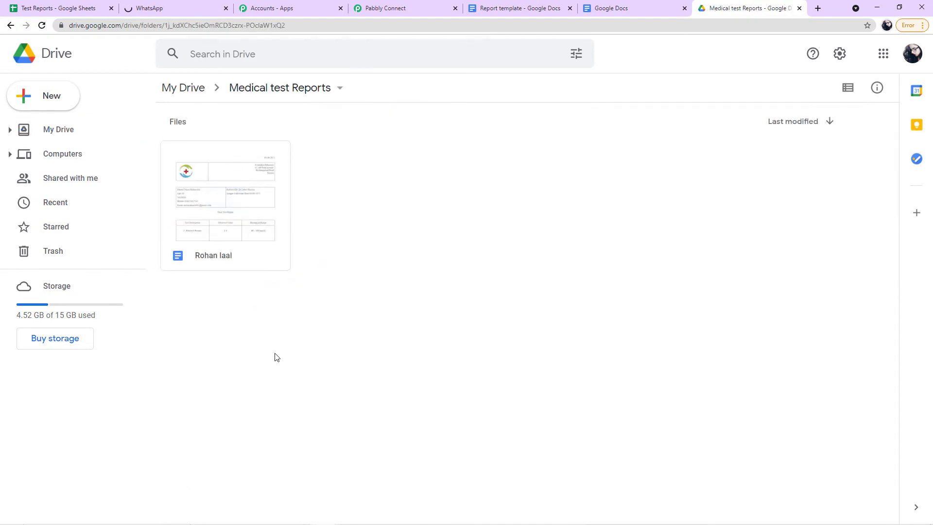
pyautogui.click(364, 13)
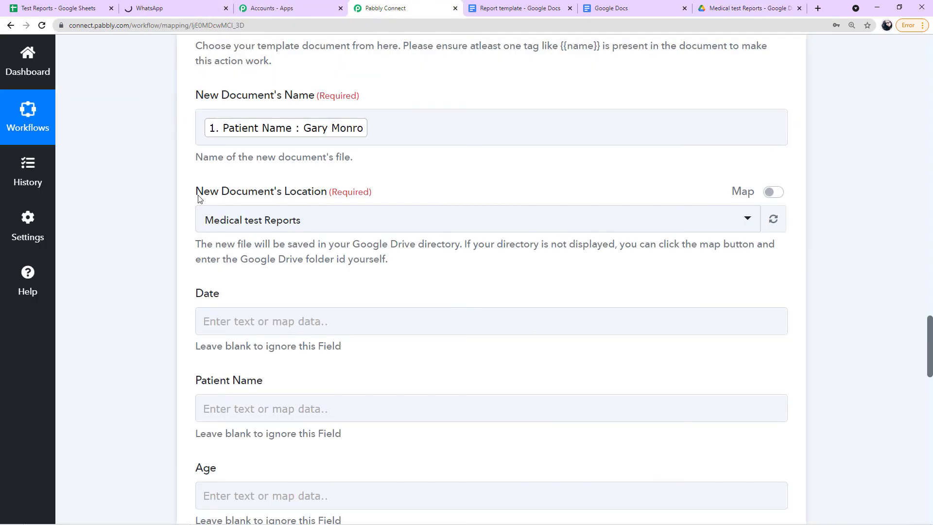
# - Set the New Document's Location to the Medical test Reports folder
pyautogui.click(396, 227)
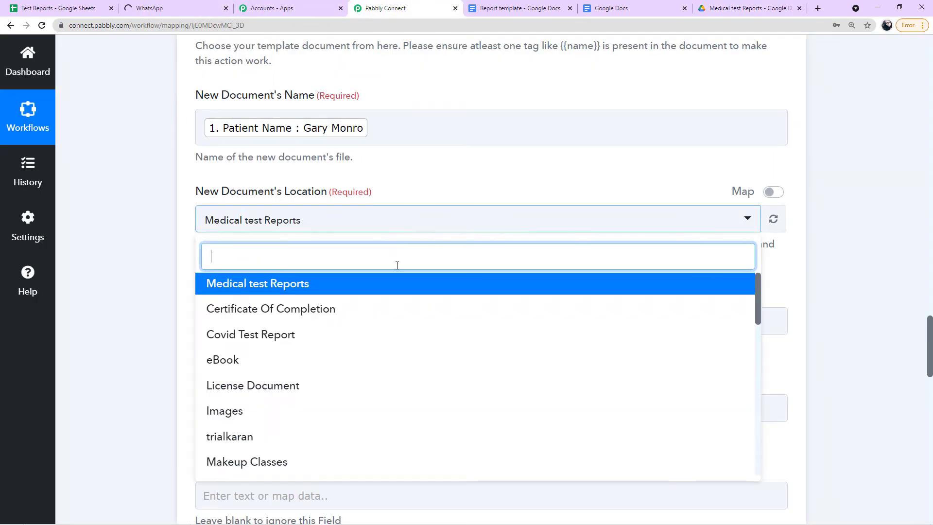
pyautogui.scroll(-5, 382, 309)
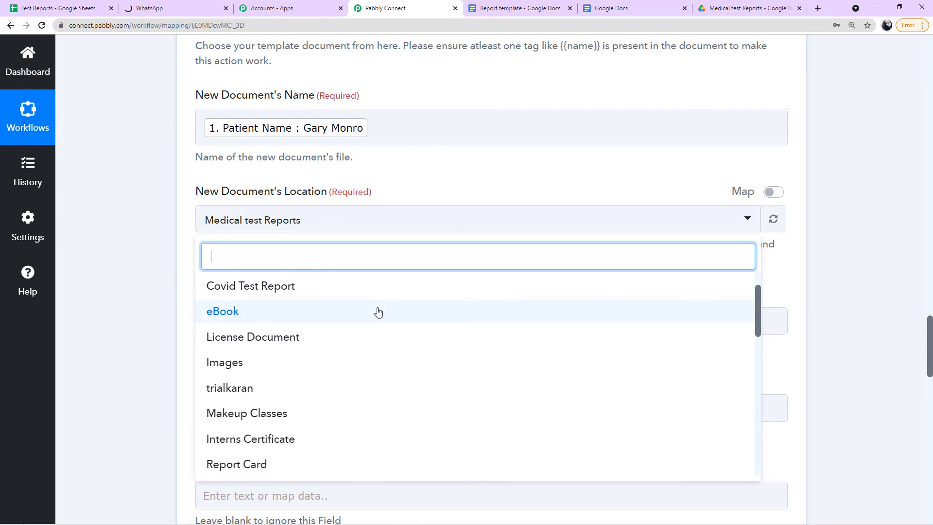
pyautogui.scroll(5, 365, 345)
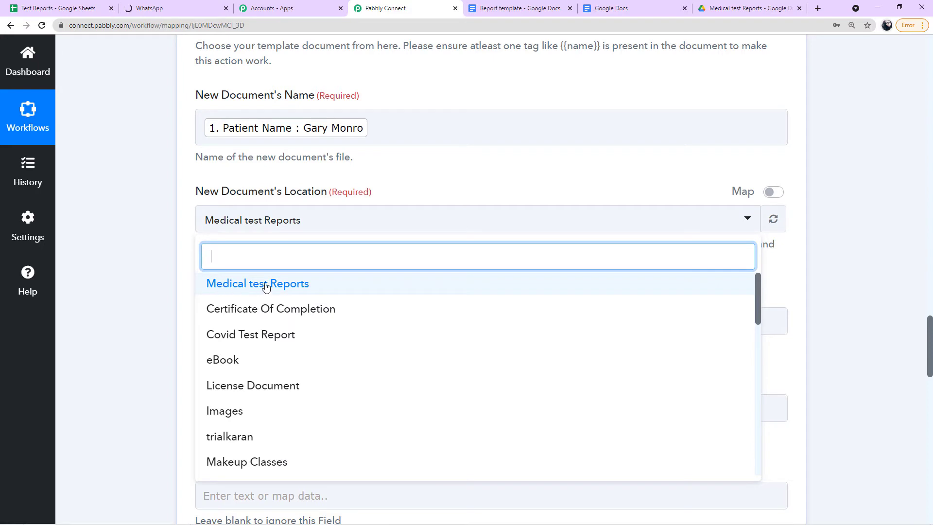
pyautogui.click(298, 286)
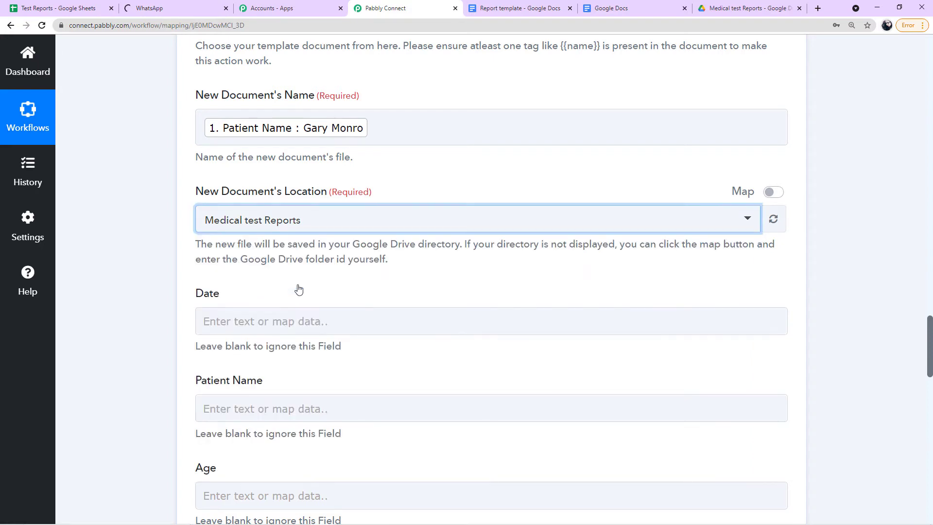
# - Review the Date/Time Formatter response and map the template's Date field to the Datetime value from the Current Date step
pyautogui.scroll(-1, 298, 288)
pyautogui.click(298, 282)
pyautogui.scroll(-2, 299, 281)
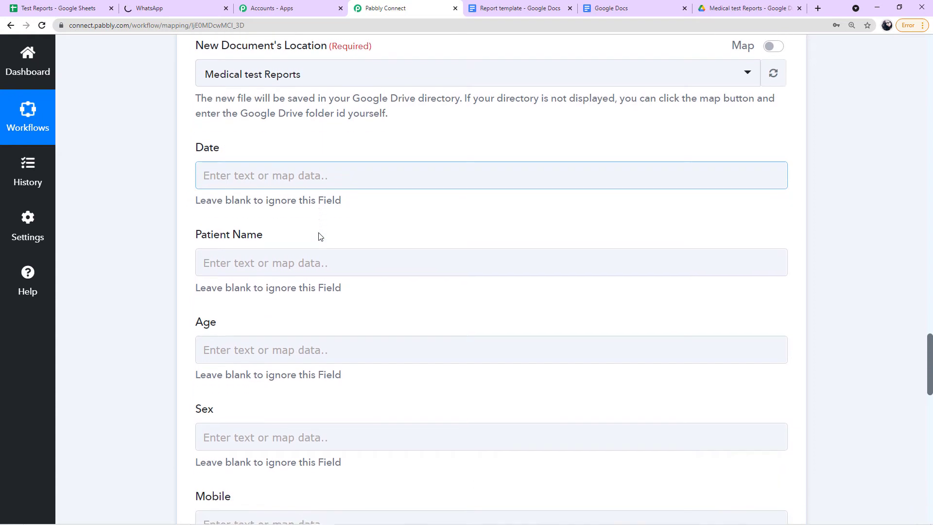
pyautogui.click(324, 186)
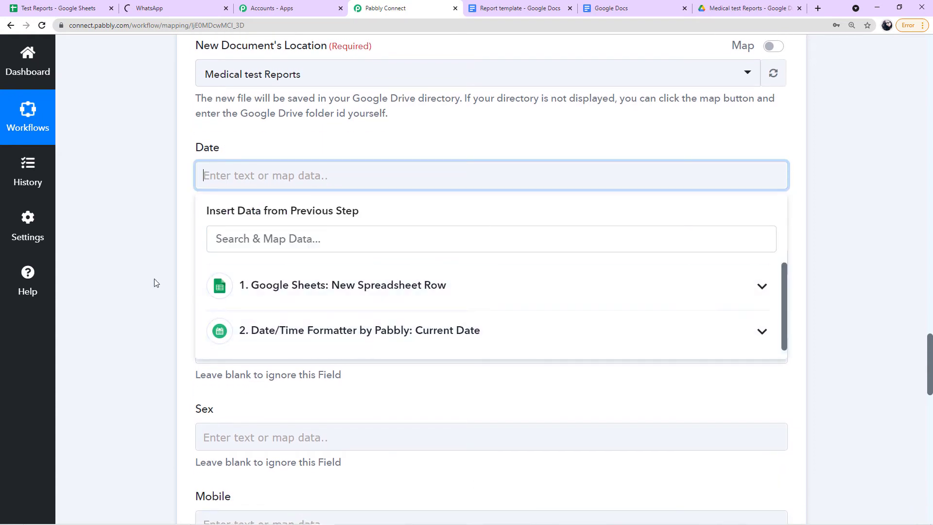
pyautogui.scroll(5, 153, 284)
pyautogui.scroll(12, 153, 283)
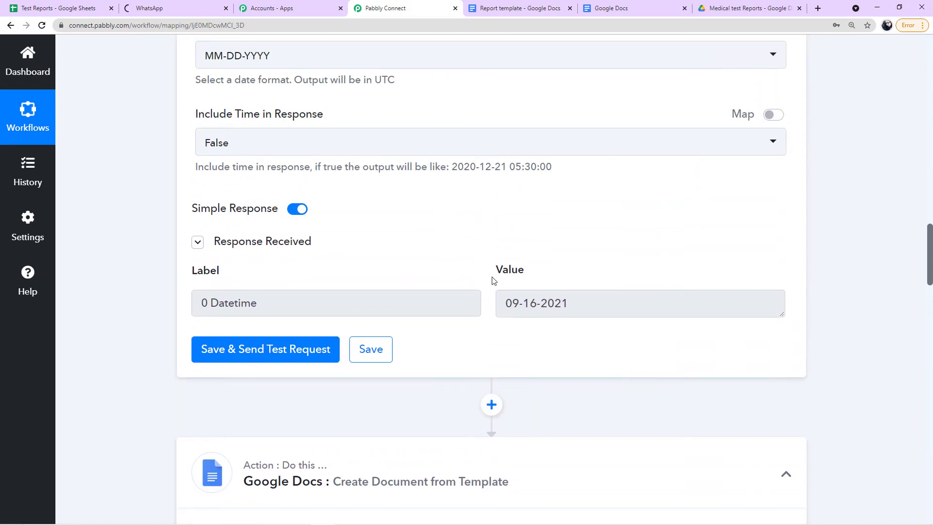
pyautogui.scroll(2, 481, 278)
pyautogui.scroll(-8, 137, 300)
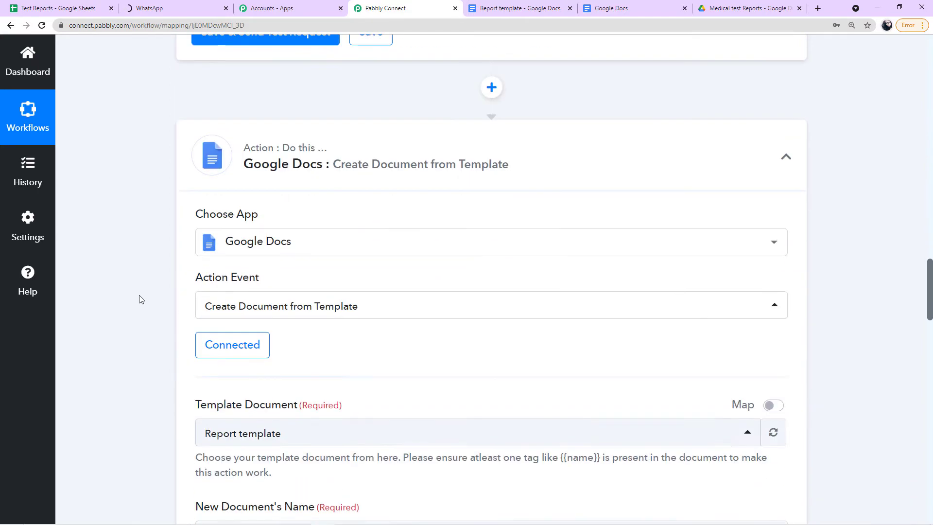
pyautogui.scroll(-10, 140, 297)
pyautogui.press('Tab')
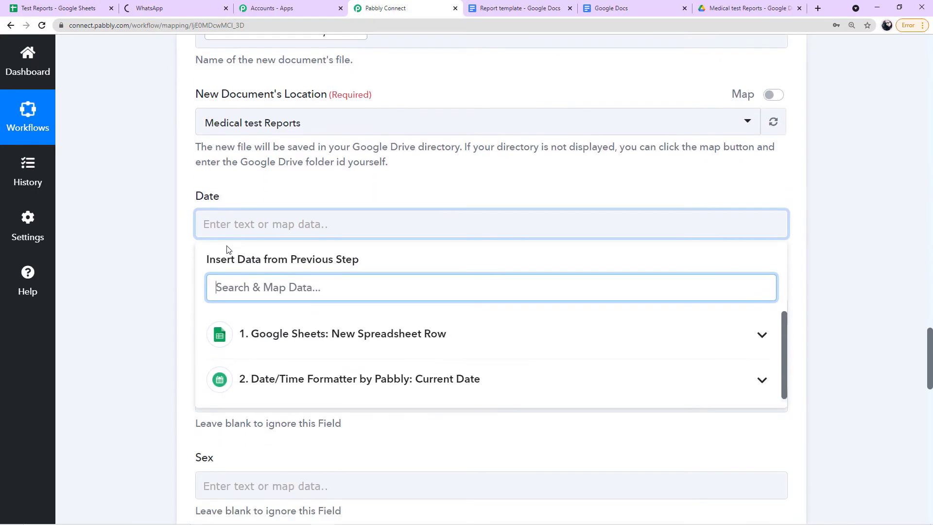
pyautogui.click(357, 383)
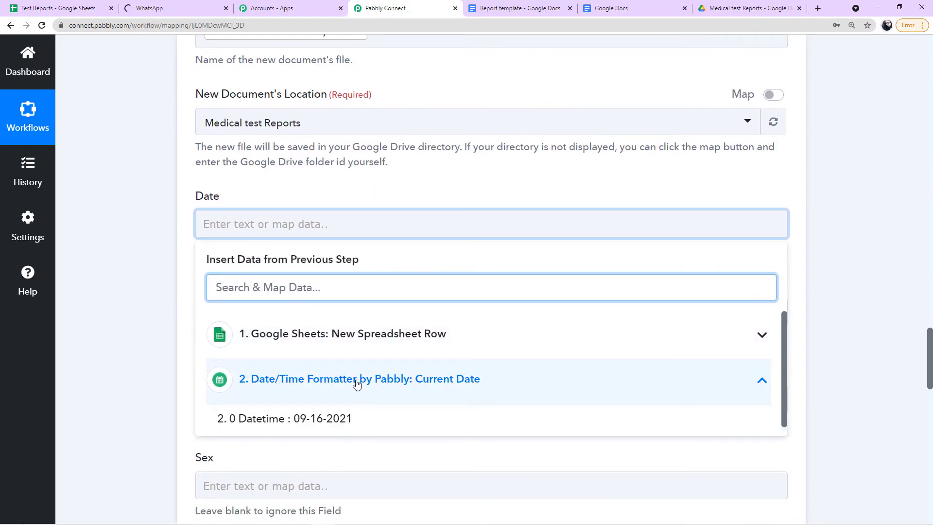
pyautogui.click(324, 424)
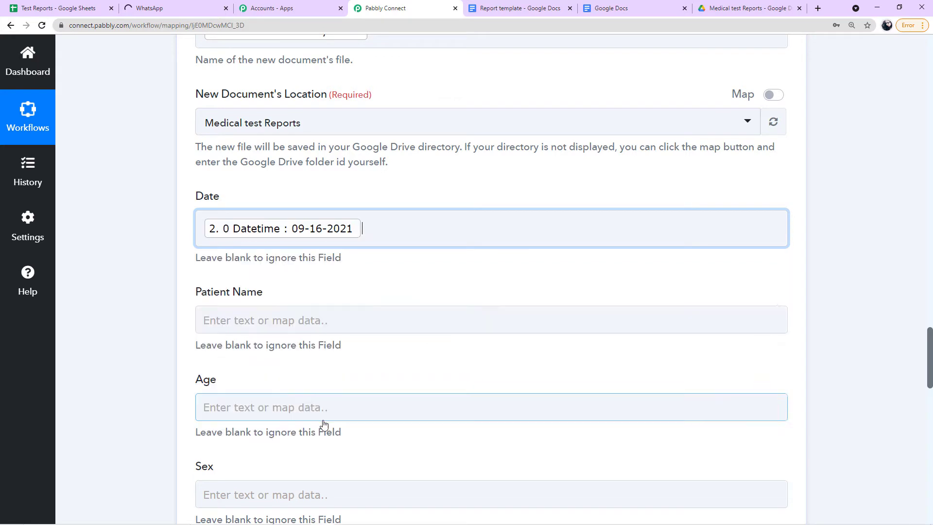
pyautogui.click(168, 329)
# - Review the captured Google Sheets response and map the Patient Name field to the Patient Name value from the New Spreadsheet Row step
pyautogui.scroll(-2, 169, 328)
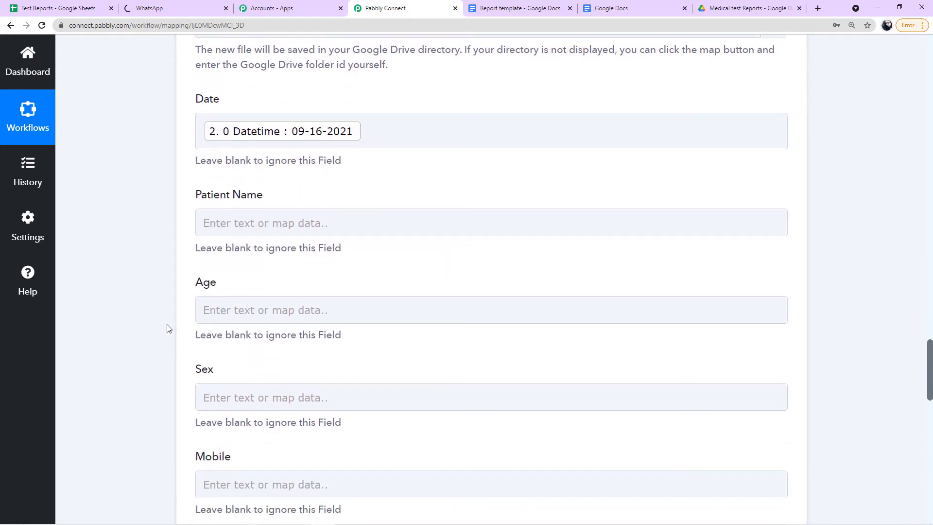
pyautogui.click(271, 231)
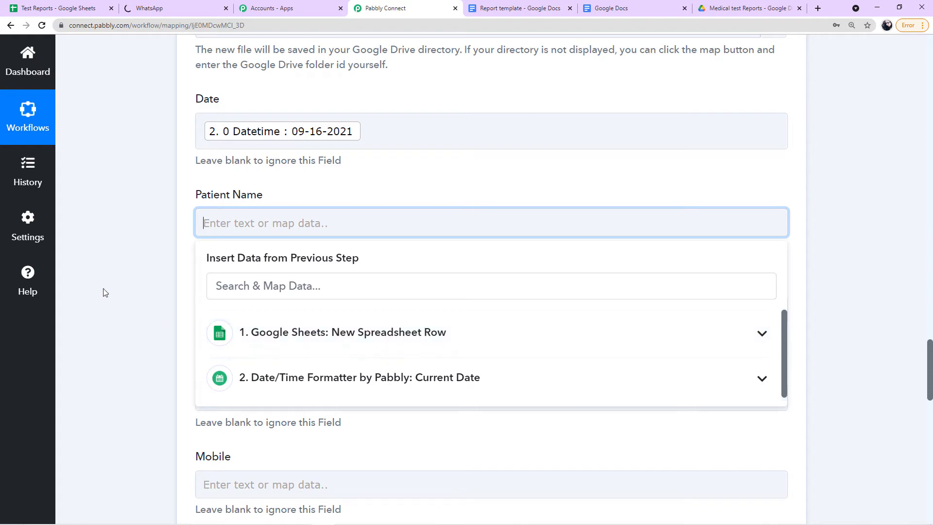
pyautogui.click(128, 292)
pyautogui.scroll(15, 129, 292)
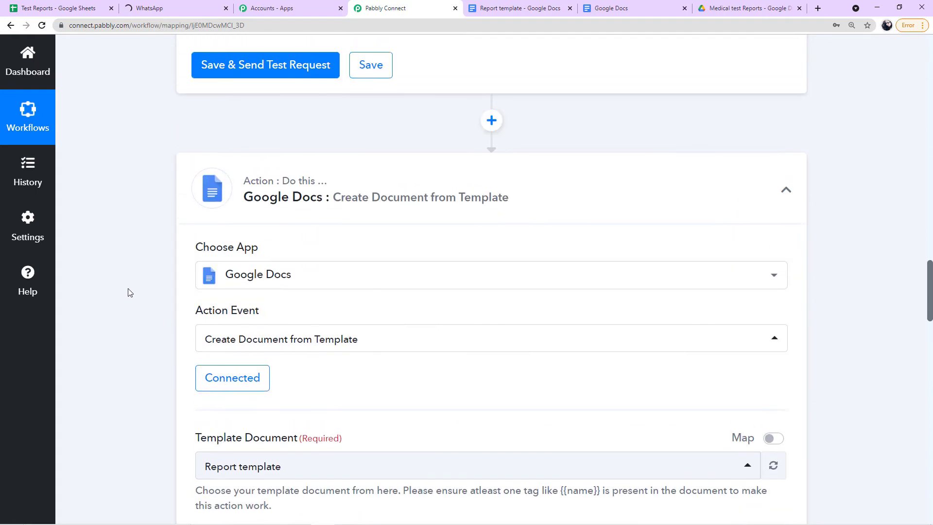
pyautogui.scroll(15, 129, 292)
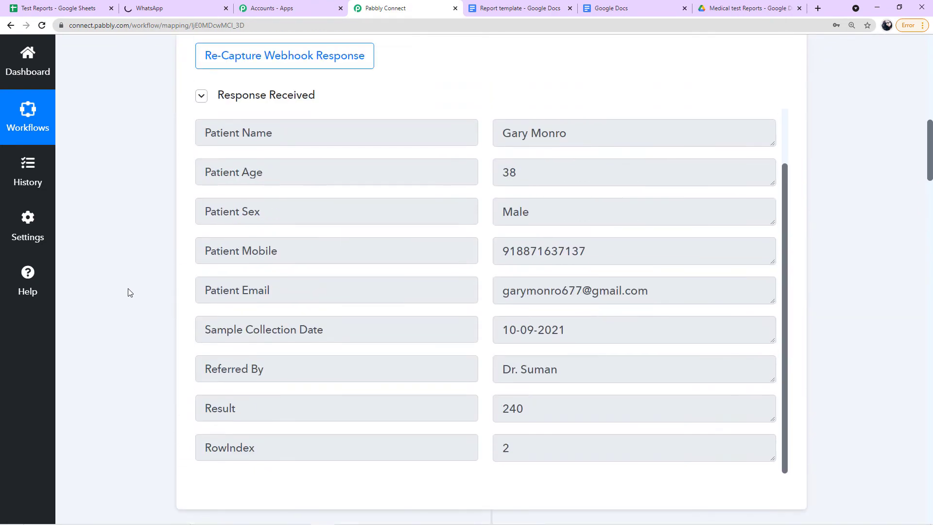
pyautogui.scroll(-20, 165, 368)
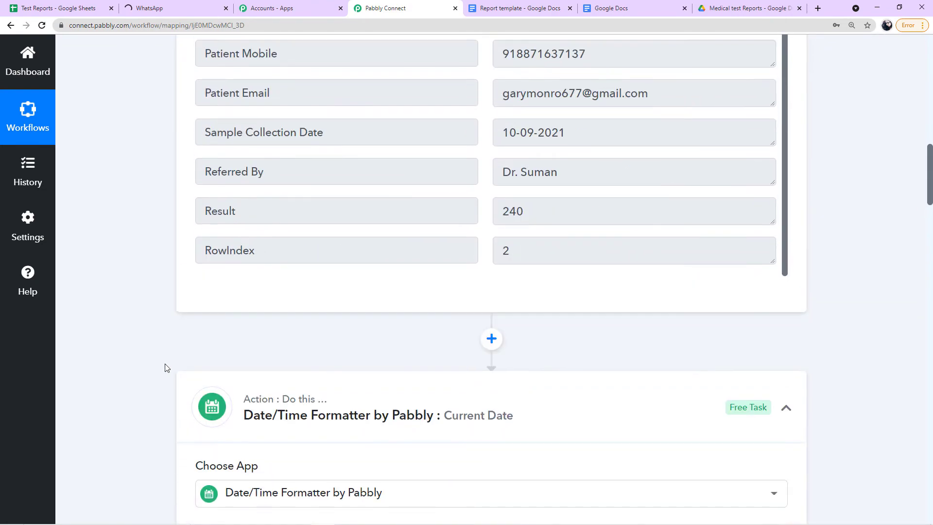
pyautogui.scroll(-14, 166, 367)
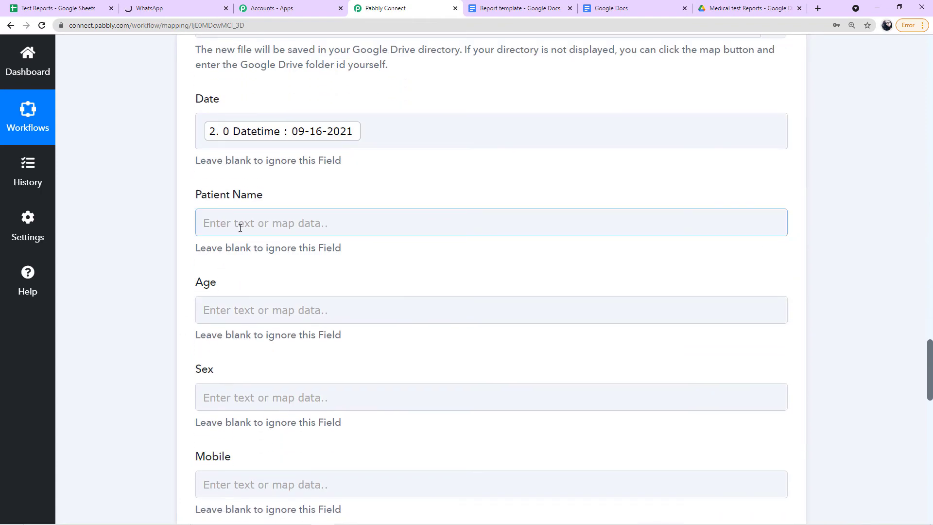
pyautogui.click(240, 228)
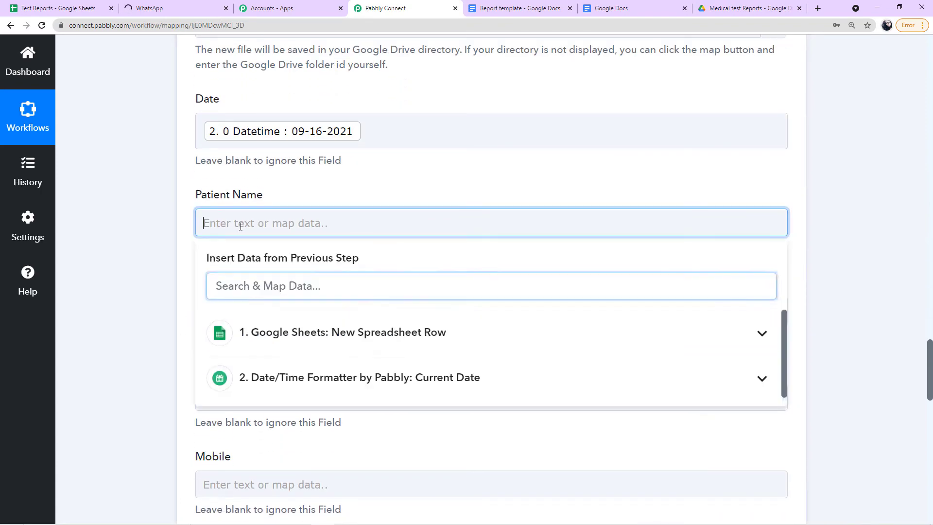
pyautogui.click(294, 335)
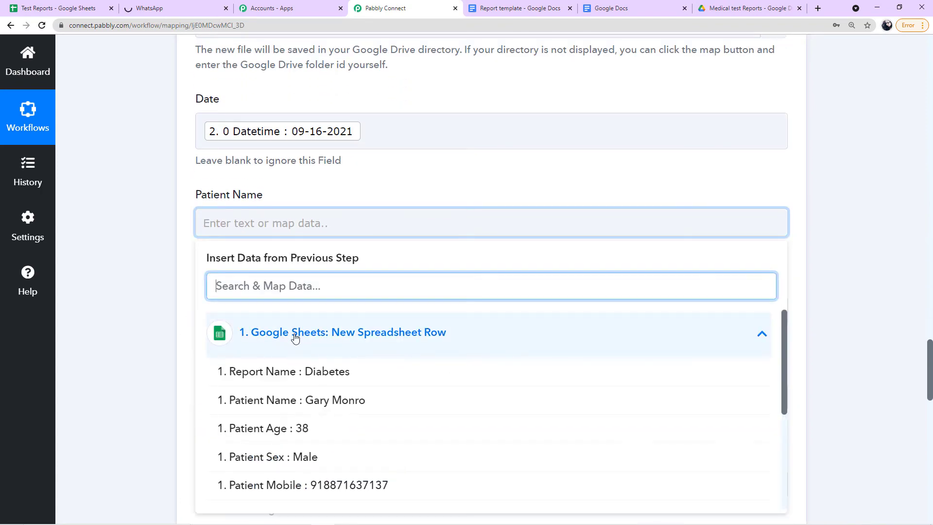
pyautogui.scroll(-1, 306, 369)
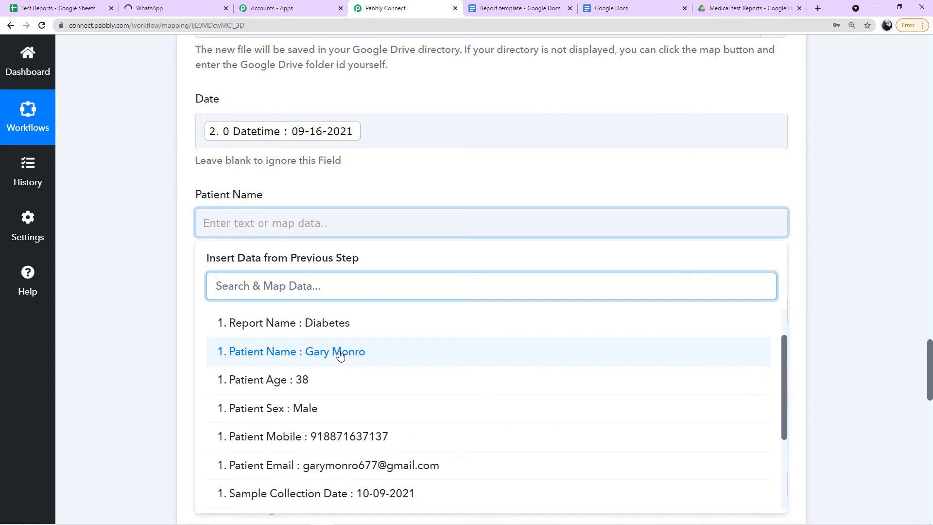
pyautogui.click(341, 353)
pyautogui.click(167, 296)
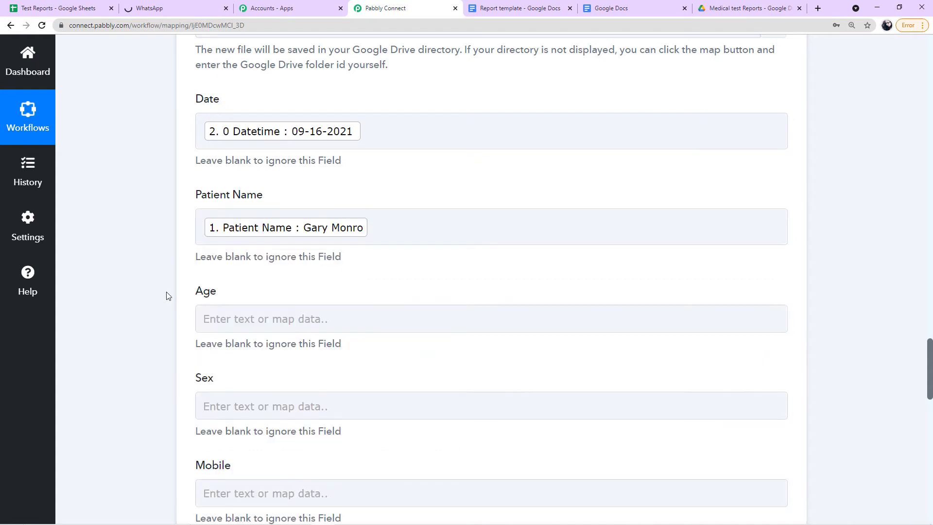
# - Map the Age field to the Patient Age value from the Google Sheets New Spreadsheet Row step
pyautogui.scroll(-2, 168, 295)
pyautogui.click(268, 222)
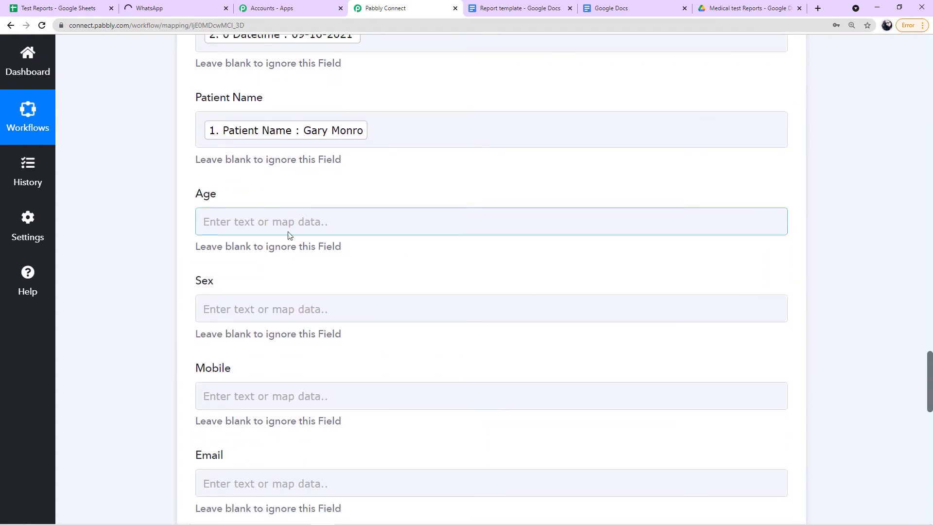
pyautogui.click(288, 223)
pyautogui.click(312, 340)
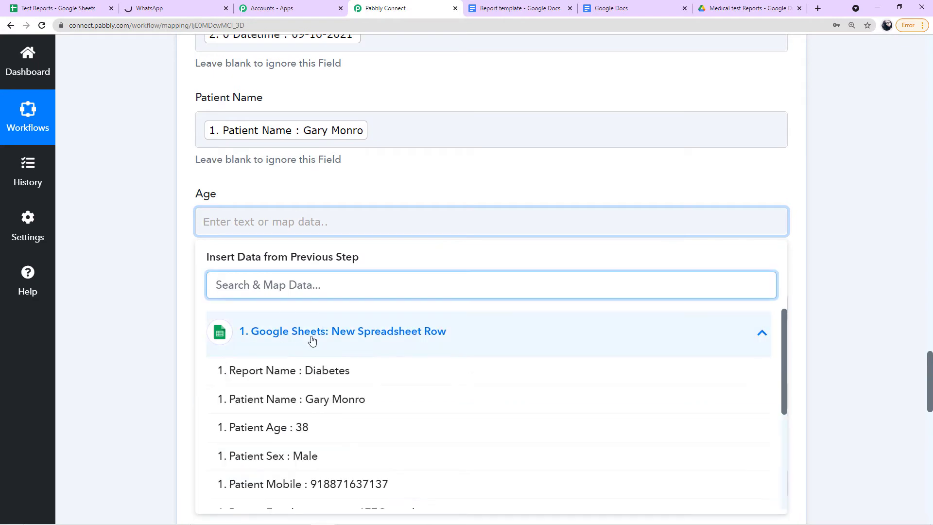
pyautogui.click(277, 430)
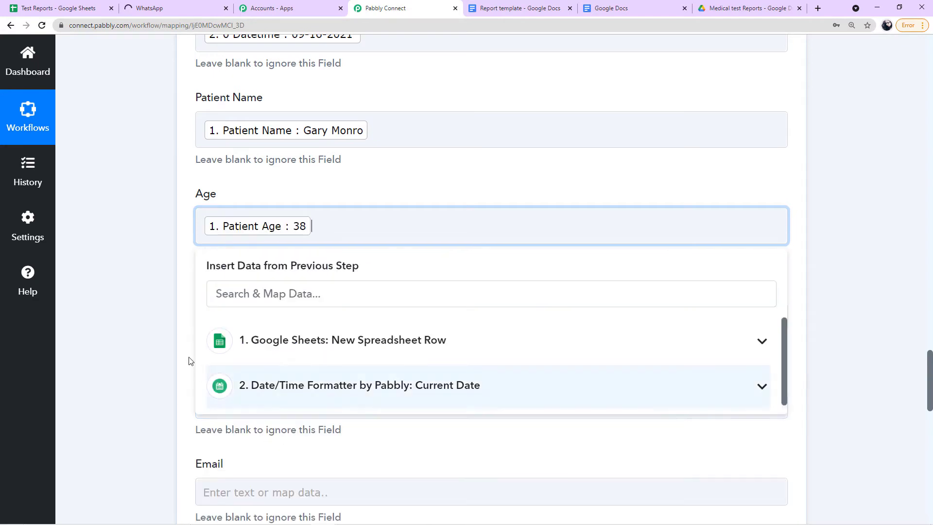
pyautogui.click(157, 340)
# - Map the Sex field to the Patient Sex value from the Google Sheets New Spreadsheet Row step
pyautogui.scroll(-1, 177, 329)
pyautogui.click(342, 265)
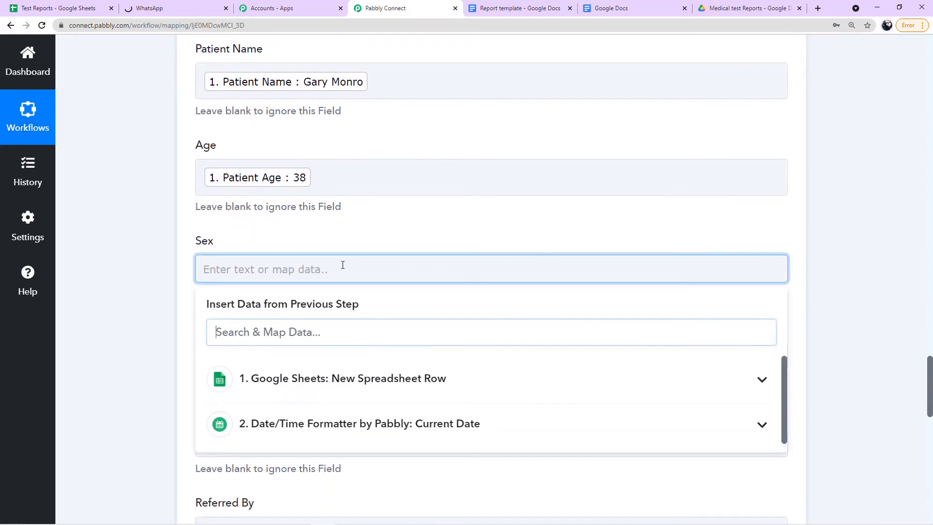
pyautogui.click(343, 384)
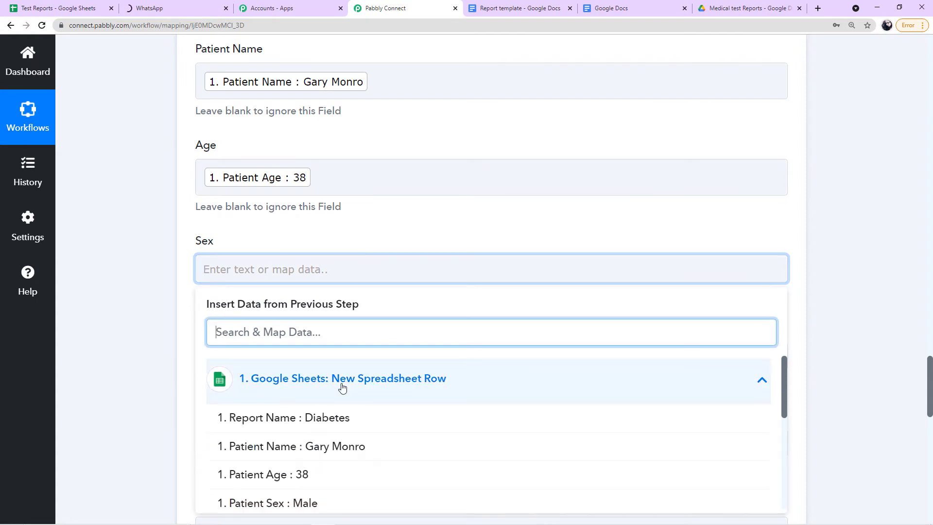
pyautogui.scroll(-2, 340, 470)
pyautogui.click(329, 462)
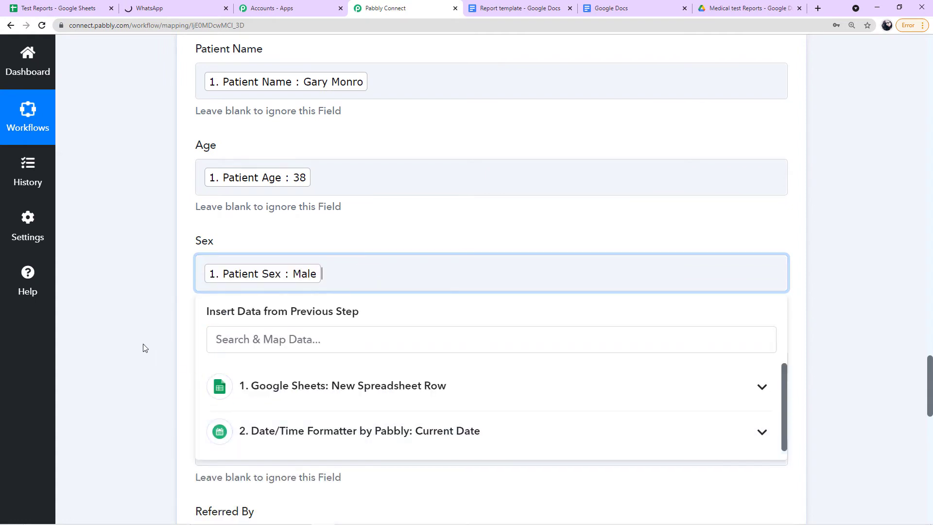
pyautogui.click(143, 348)
# - Map the Mobile field to the Patient Mobile value from the Google Sheets New Spreadsheet Row step
pyautogui.scroll(-2, 329, 311)
pyautogui.click(342, 268)
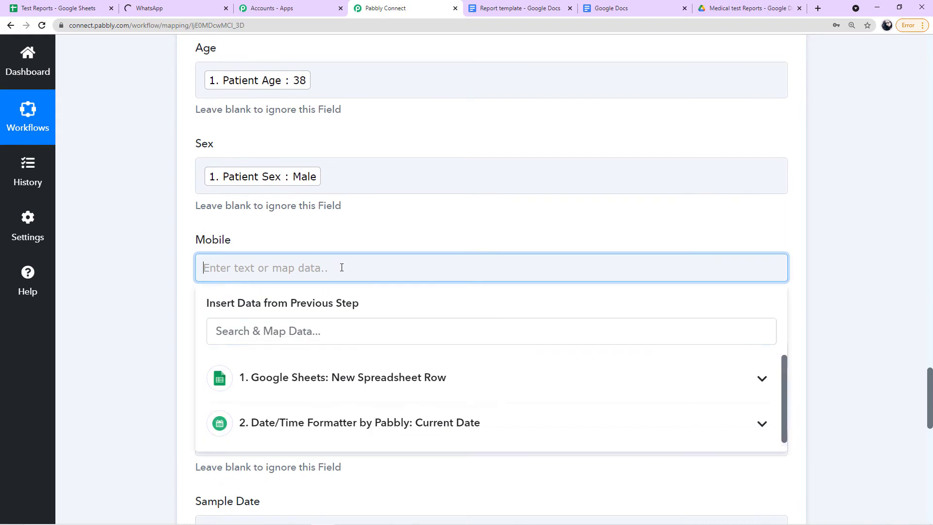
pyautogui.click(348, 379)
pyautogui.scroll(-2, 366, 416)
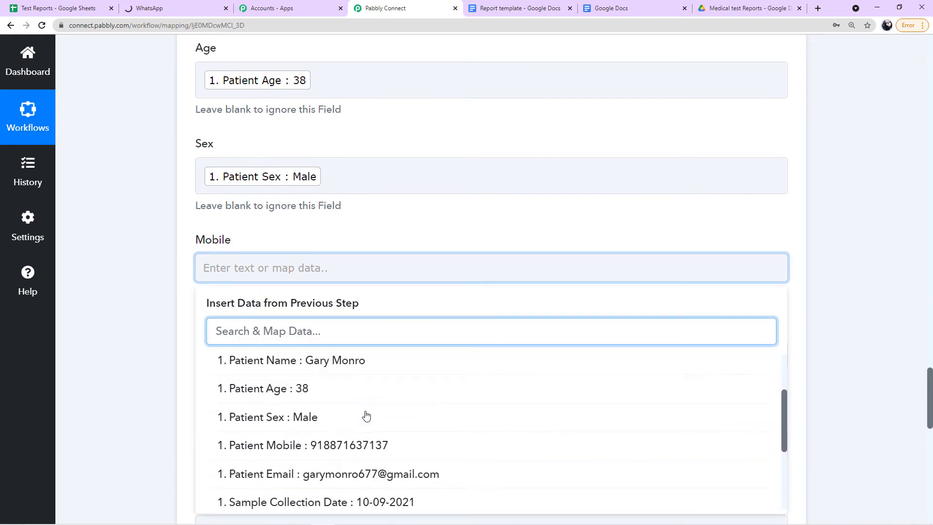
pyautogui.scroll(-1, 366, 416)
pyautogui.click(327, 433)
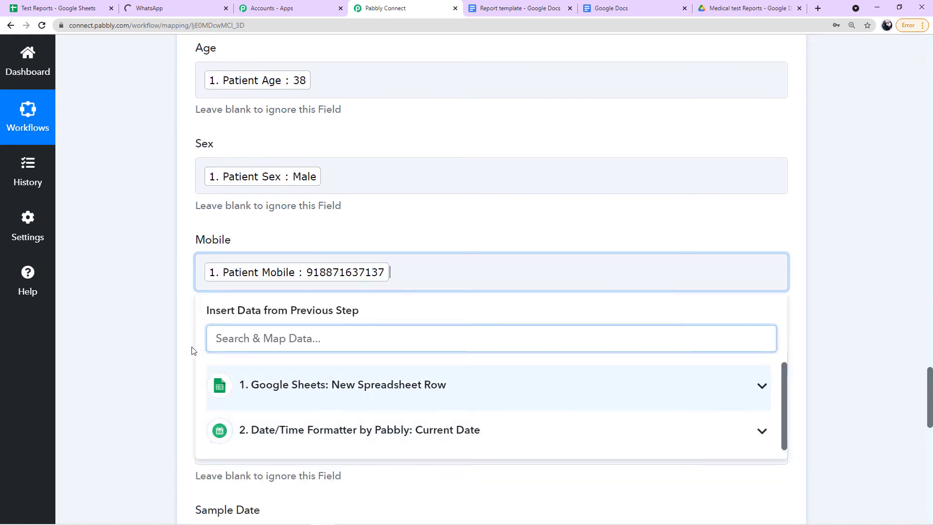
pyautogui.click(169, 343)
# - Map the Email field to the Patient Email value from the Google Sheets New Spreadsheet Row step
pyautogui.scroll(-4, 169, 343)
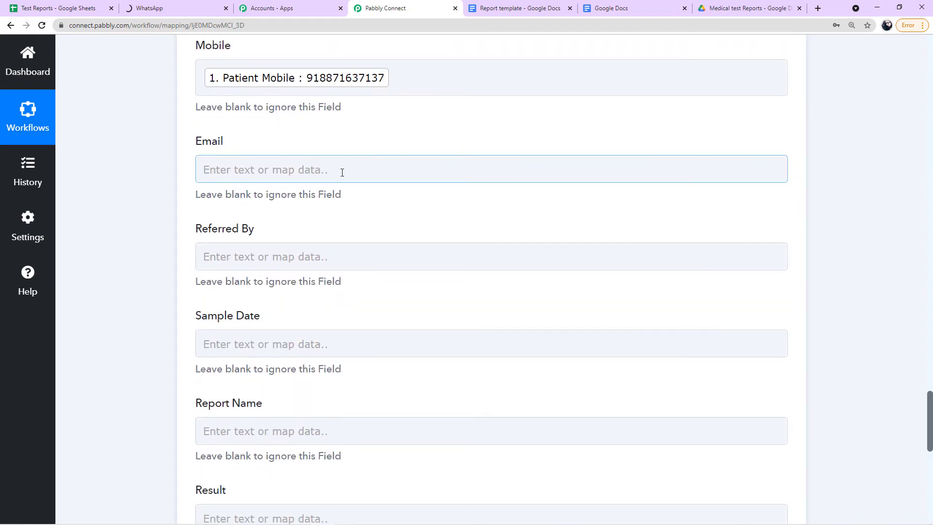
pyautogui.click(342, 172)
pyautogui.click(366, 291)
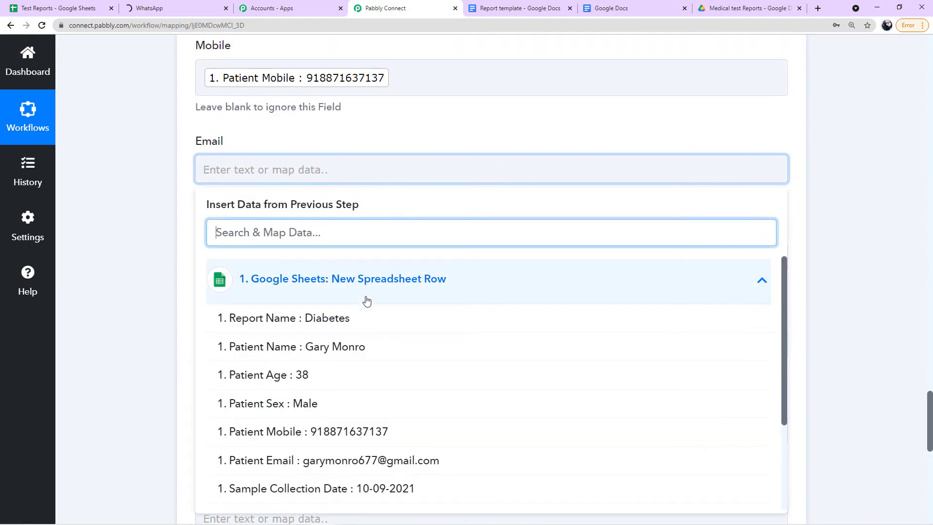
pyautogui.click(350, 459)
pyautogui.click(180, 326)
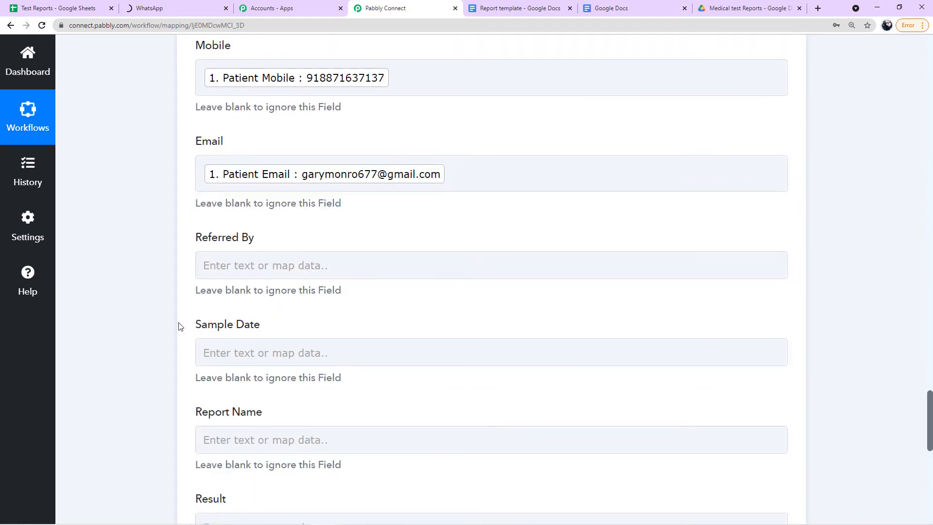
# - Map the Referred By field to the Referred By value from the Google Sheets New Spreadsheet Row step
pyautogui.scroll(-1, 179, 326)
pyautogui.click(356, 211)
pyautogui.click(368, 336)
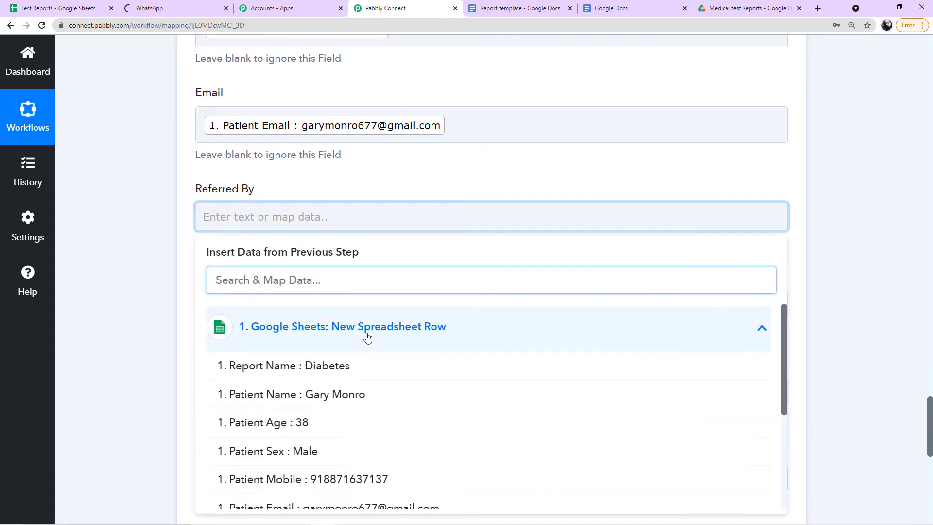
pyautogui.scroll(-4, 368, 338)
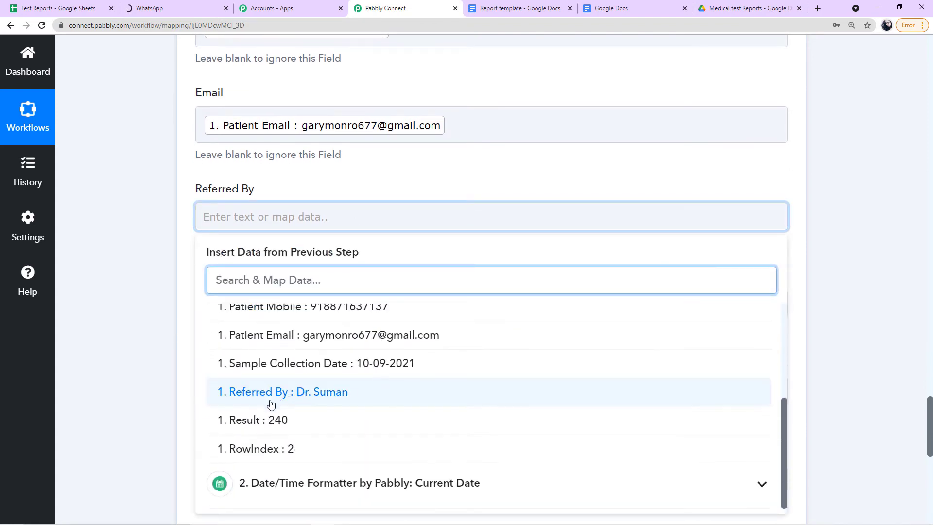
pyautogui.click(335, 392)
pyautogui.click(189, 285)
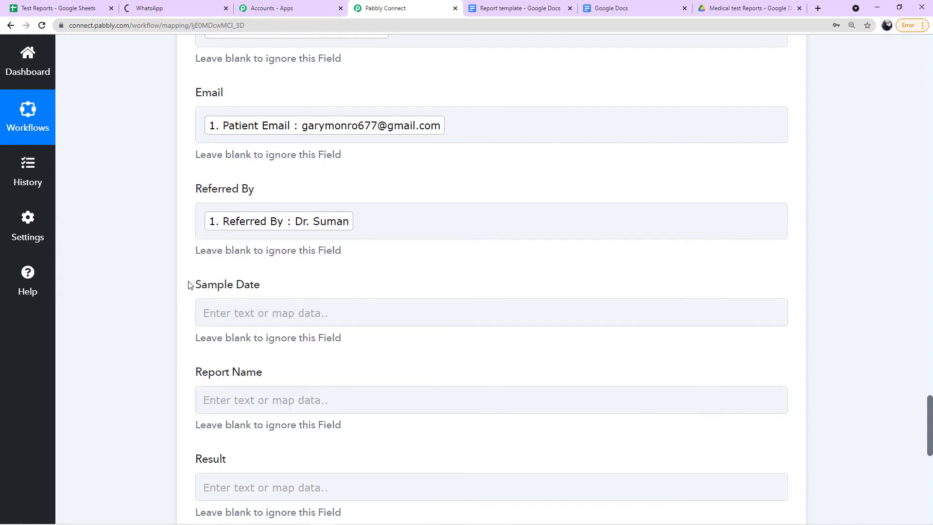
# - Map the Sample Date field to the Sample Collection Date value from the Google Sheets New Spreadsheet Row step
pyautogui.scroll(-2, 189, 285)
pyautogui.click(360, 214)
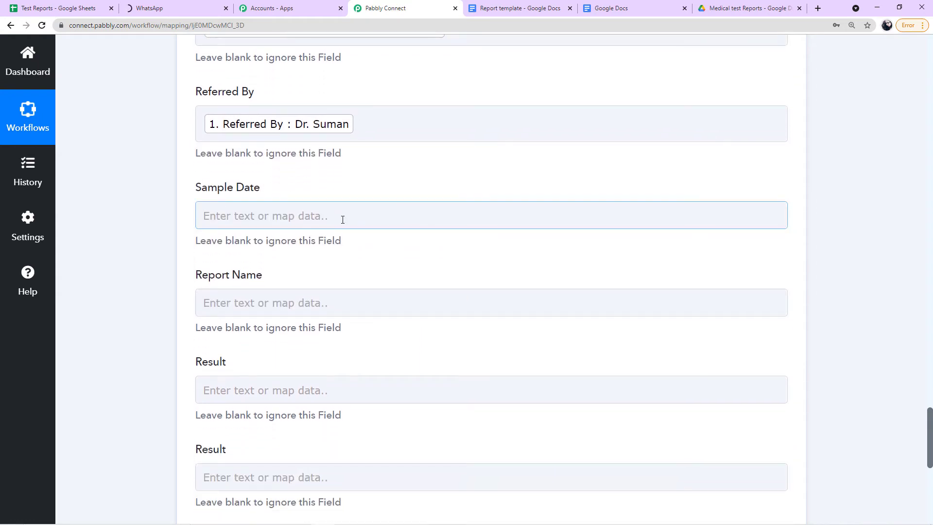
pyautogui.click(344, 216)
pyautogui.click(355, 323)
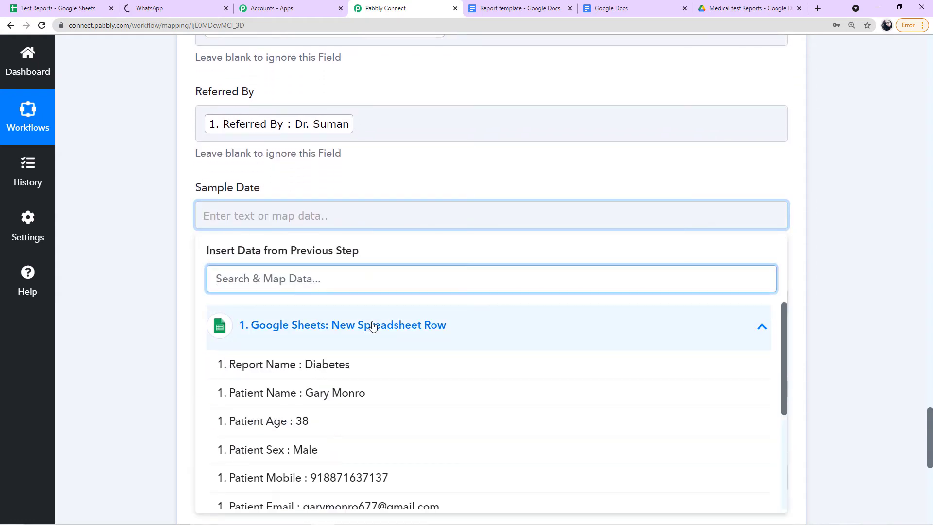
pyautogui.scroll(-3, 369, 395)
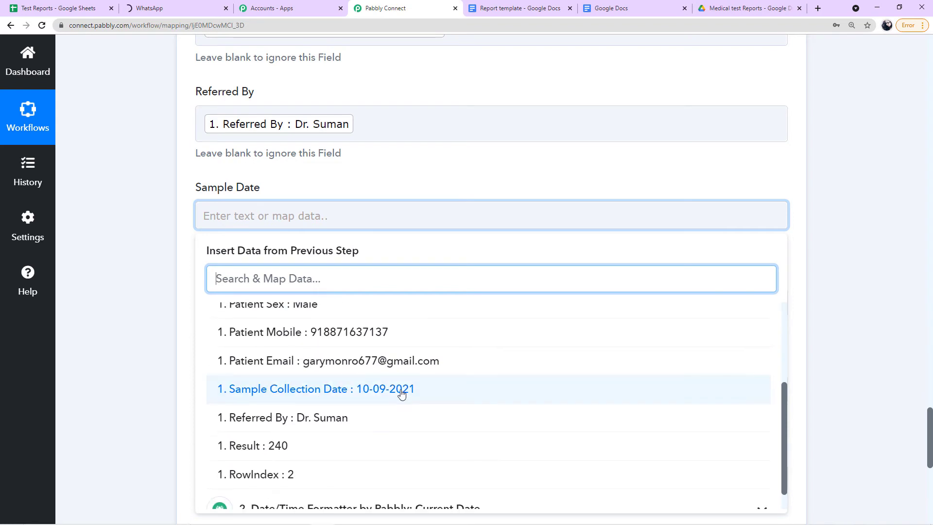
pyautogui.click(382, 396)
pyautogui.click(167, 289)
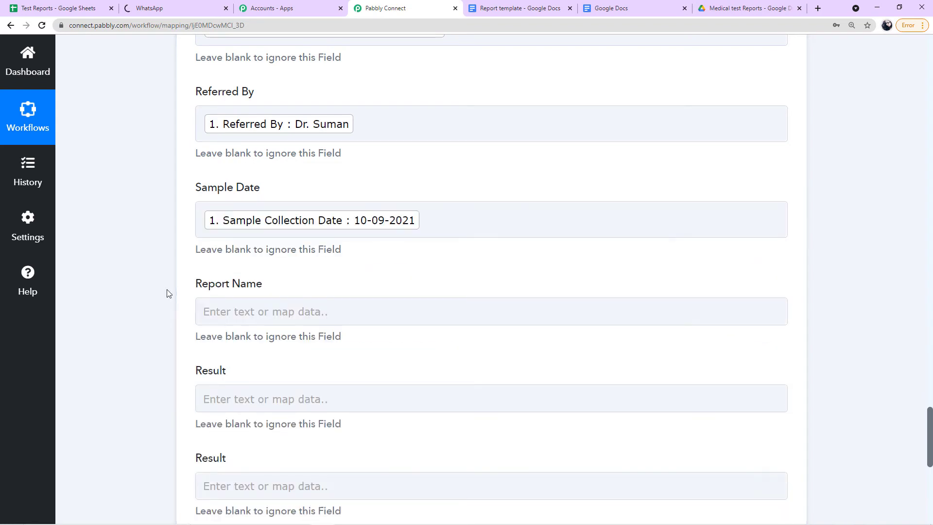
# - Examine the placeholders in the Report template document in Google Docs, from the date down to the closing result sentence
pyautogui.scroll(-2, 213, 270)
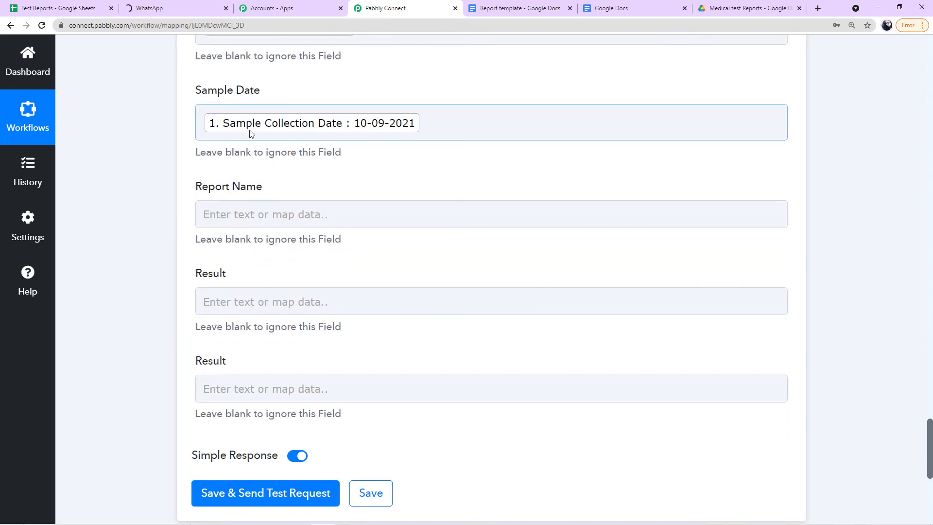
pyautogui.scroll(3, 285, 211)
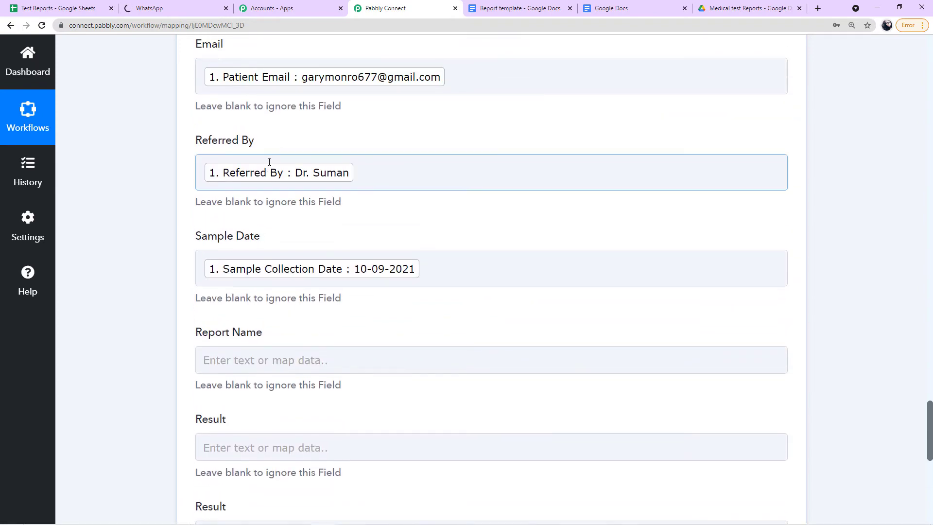
pyautogui.scroll(2, 270, 160)
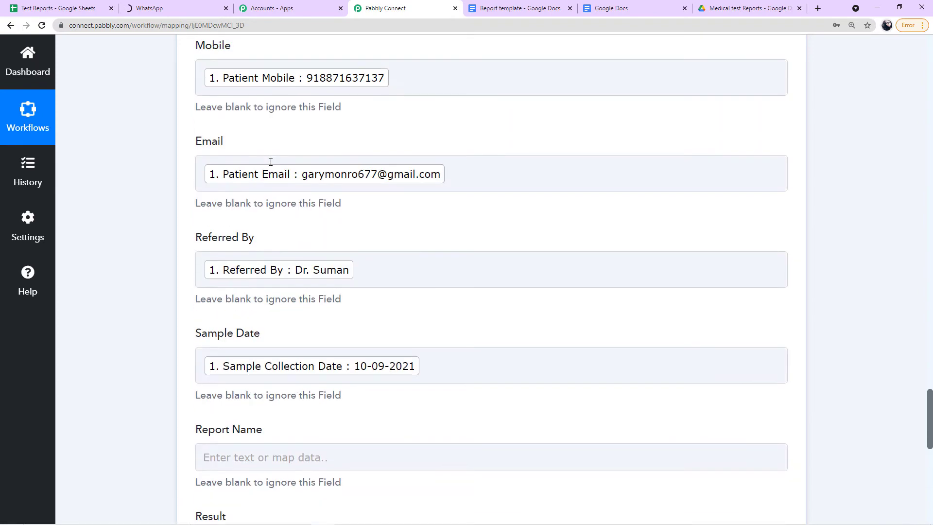
pyautogui.click(538, 10)
pyautogui.scroll(2, 232, 242)
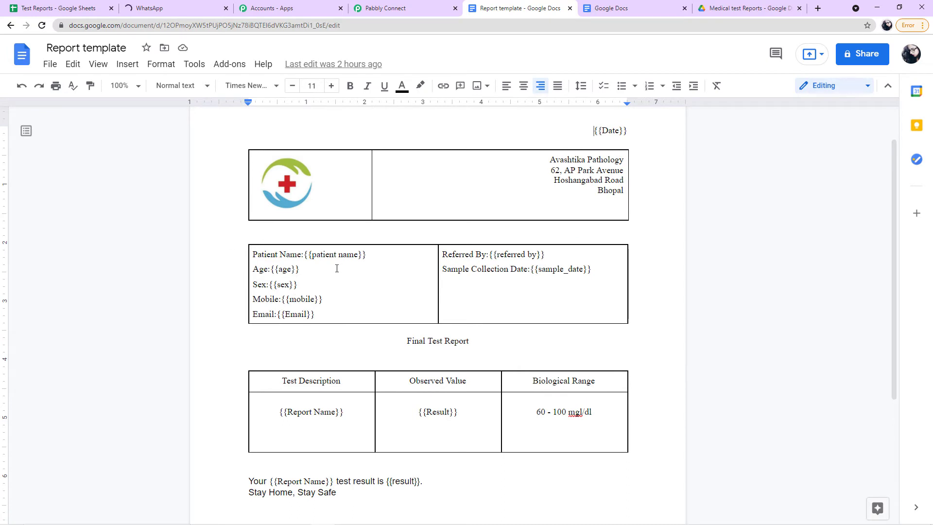
pyautogui.hotkey('ctrl', '+')
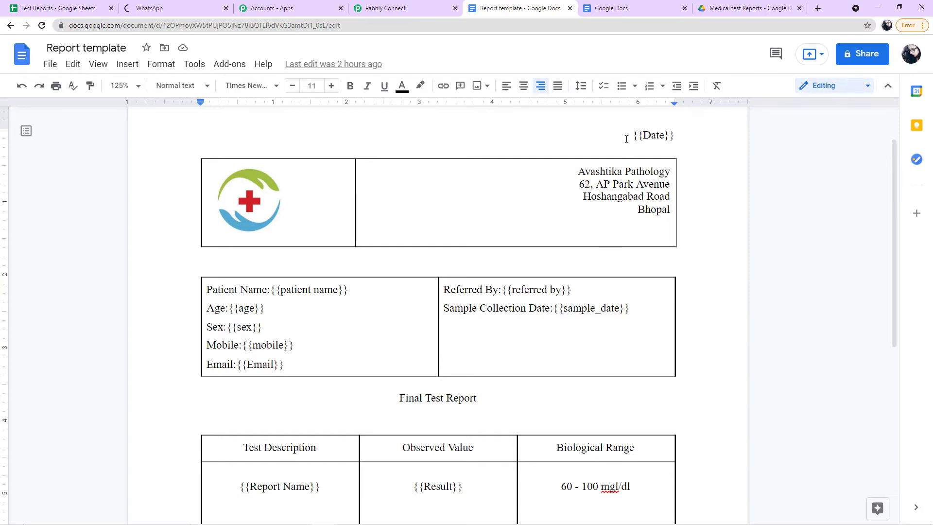
pyautogui.scroll(-4, 458, 319)
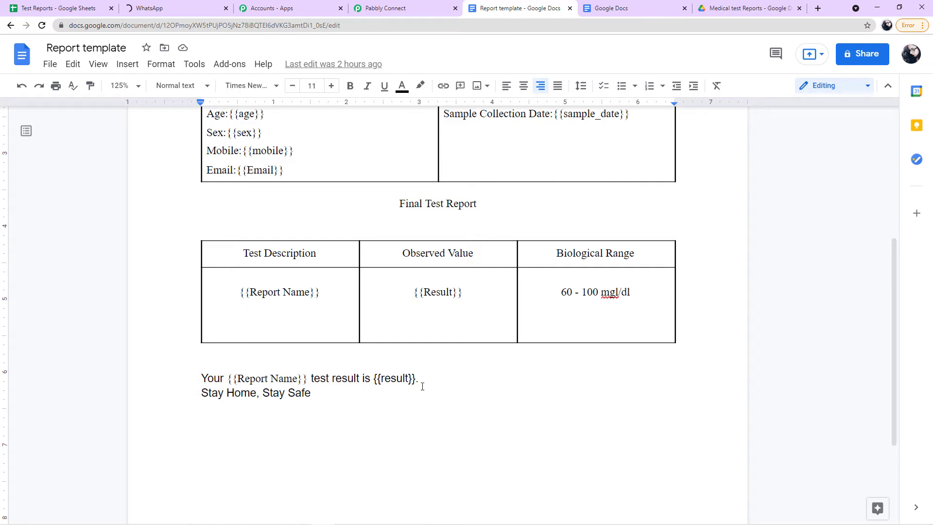
pyautogui.scroll(4, 422, 386)
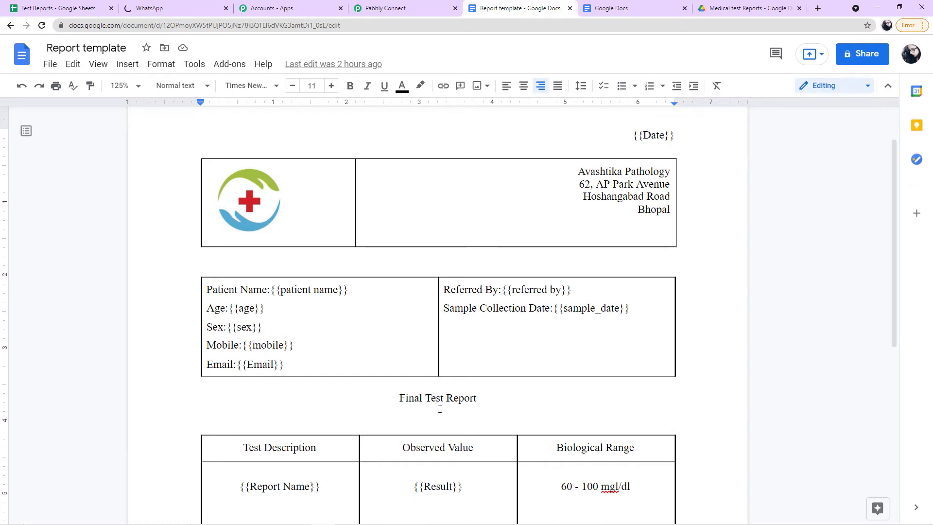
pyautogui.scroll(-1, 439, 408)
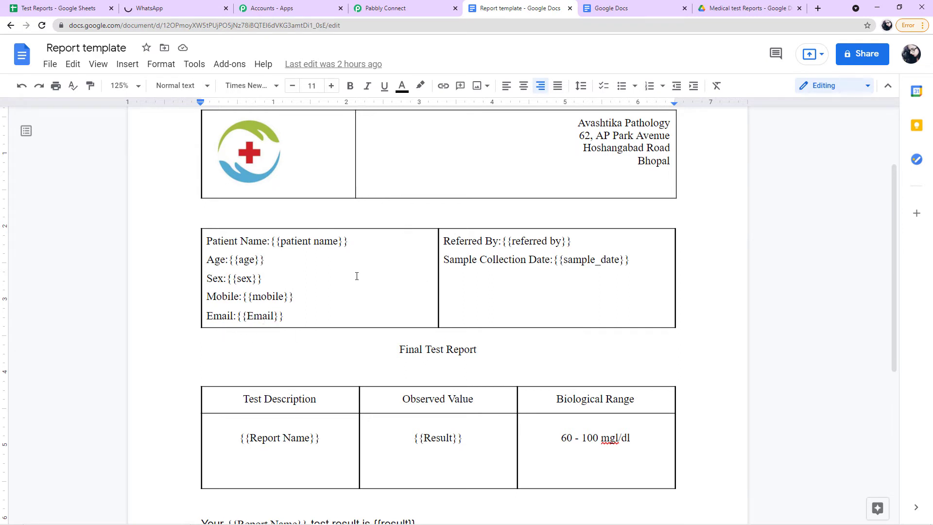
# - Compare the mapped patient and referral fields in Pabbly Connect with the placeholders of the Report template in Google Docs
pyautogui.click(395, 13)
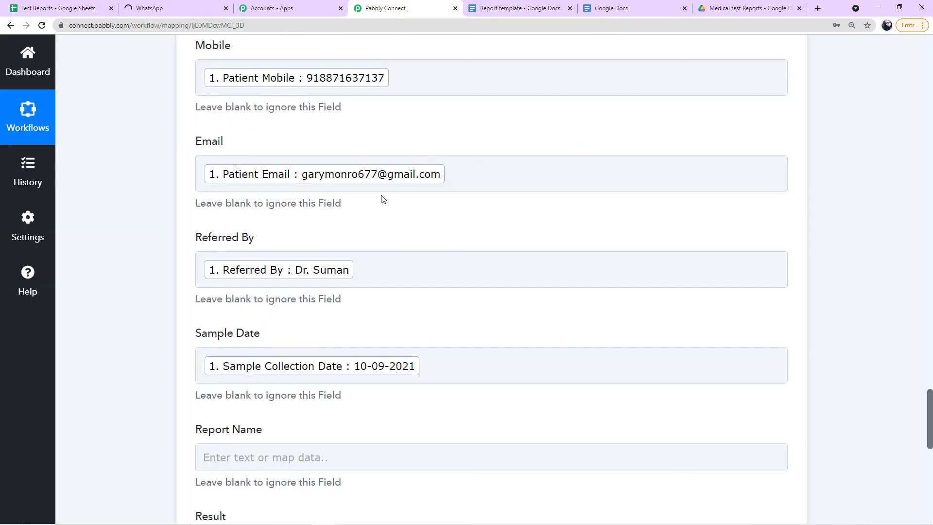
pyautogui.scroll(2, 182, 194)
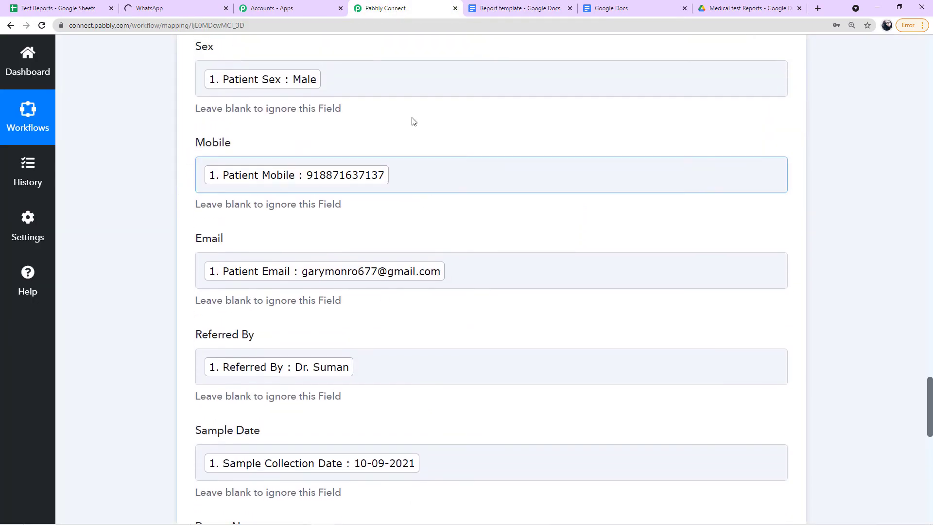
pyautogui.click(509, 10)
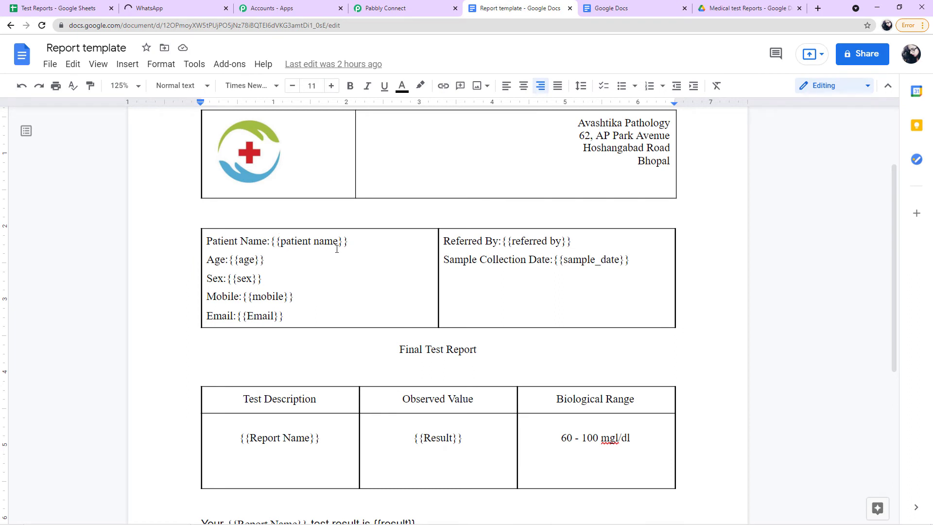
pyautogui.click(389, 15)
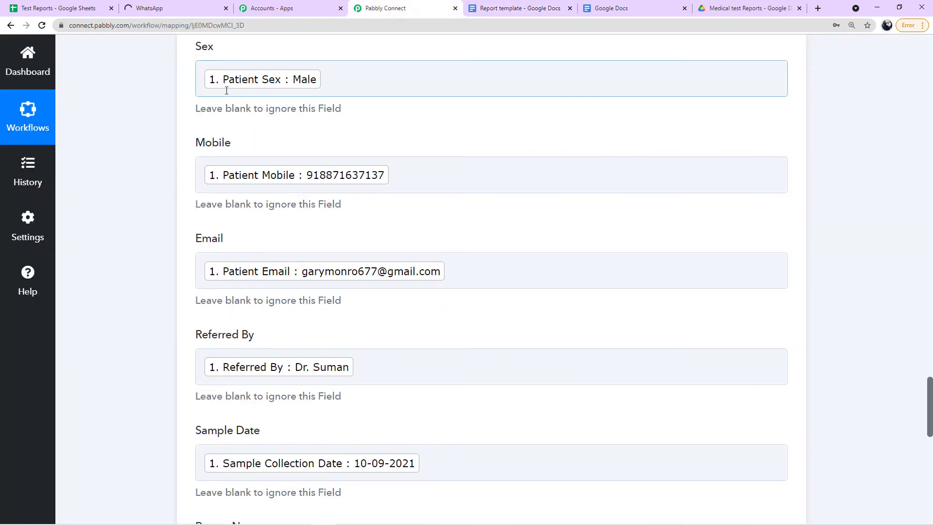
pyautogui.scroll(1, 240, 107)
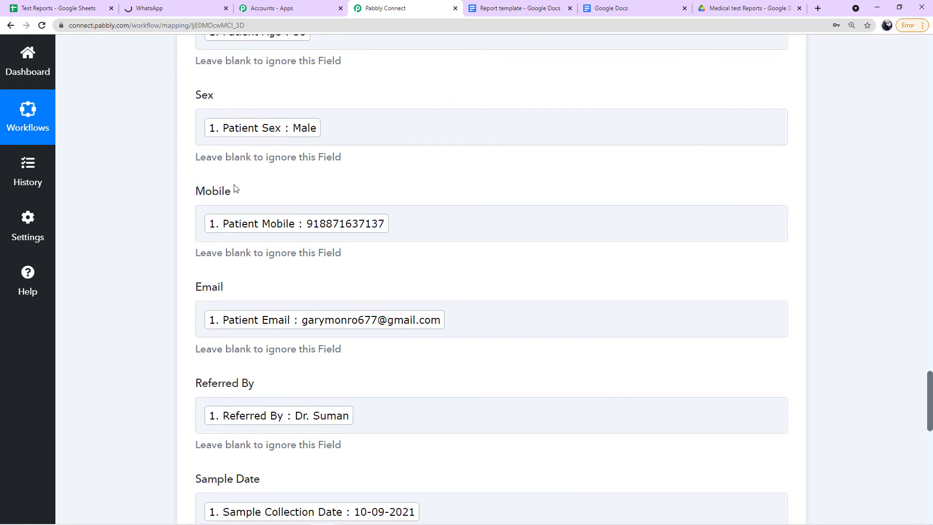
pyautogui.scroll(3, 235, 188)
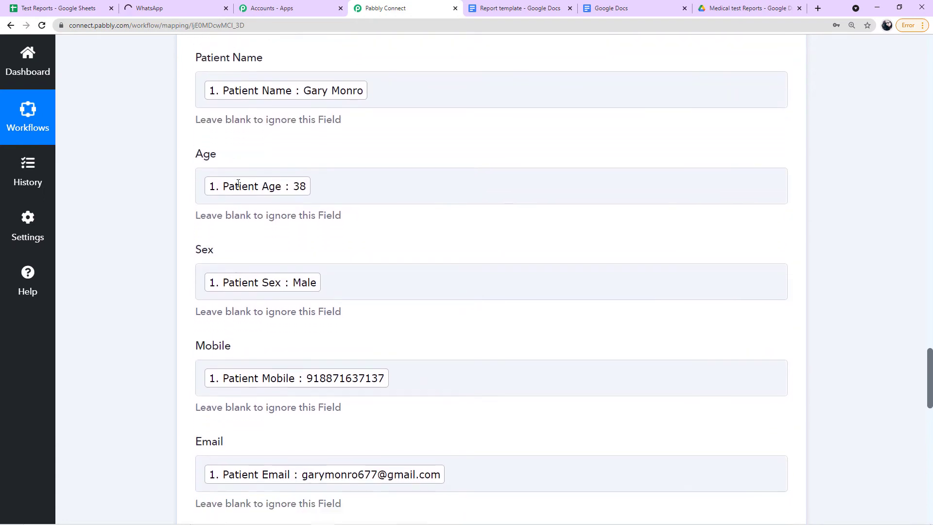
pyautogui.scroll(-6, 239, 183)
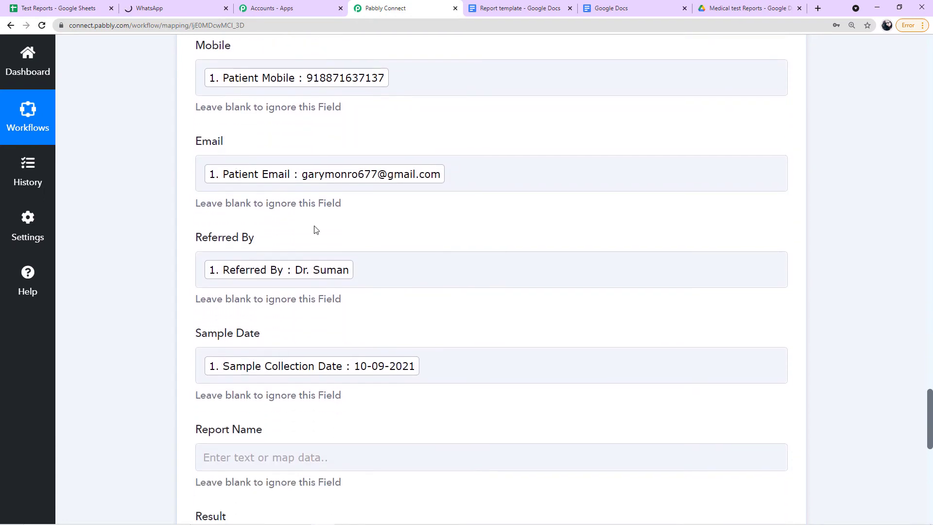
pyautogui.scroll(-1, 378, 244)
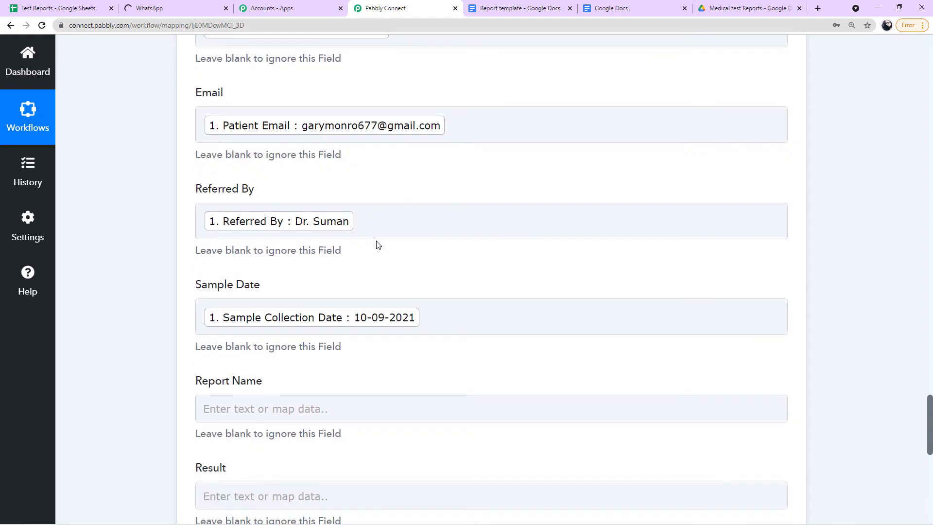
pyautogui.click(501, 19)
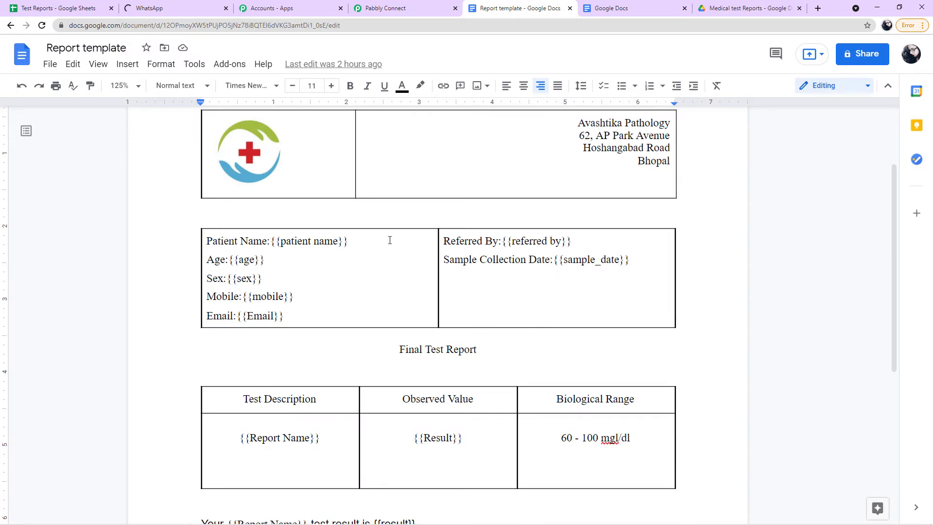
pyautogui.click(376, 10)
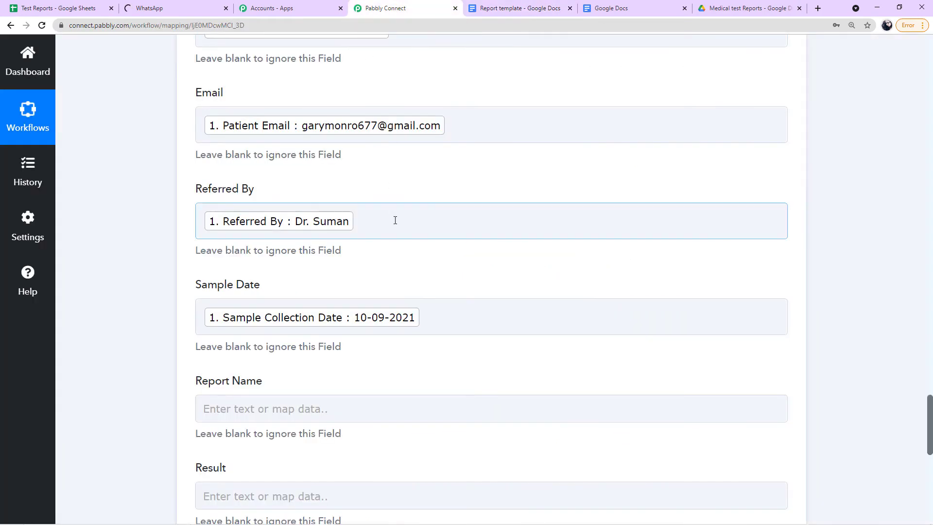
# - Map the Report Name field to the Report Name value from the Google Sheets New Spreadsheet Row step
pyautogui.scroll(-2, 393, 214)
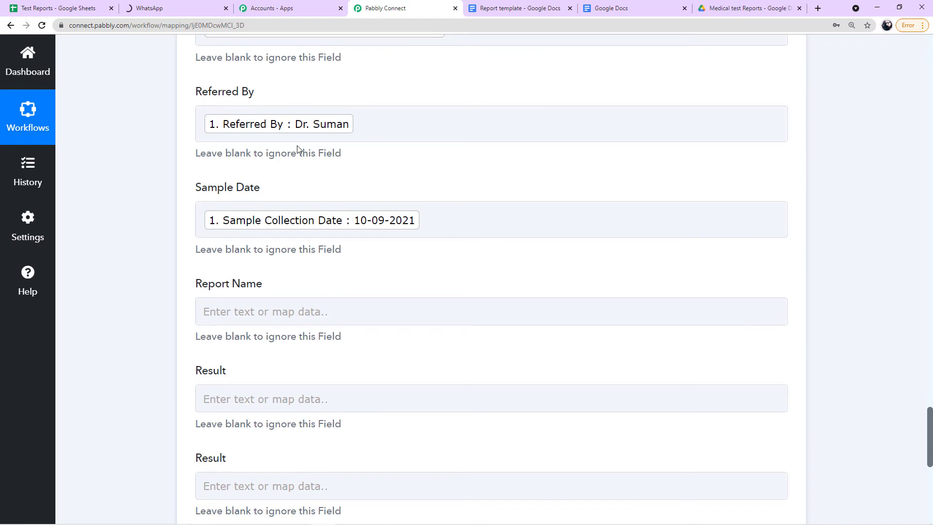
pyautogui.scroll(-1, 294, 272)
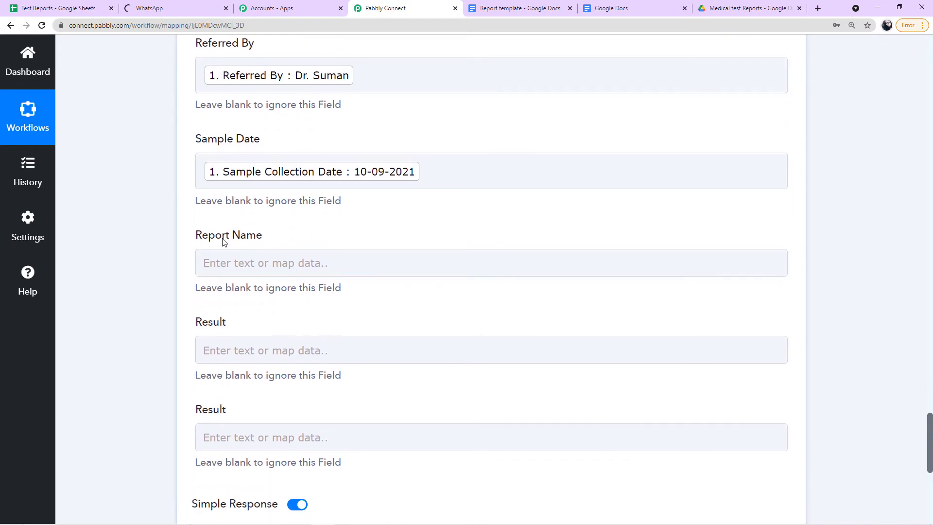
pyautogui.click(285, 260)
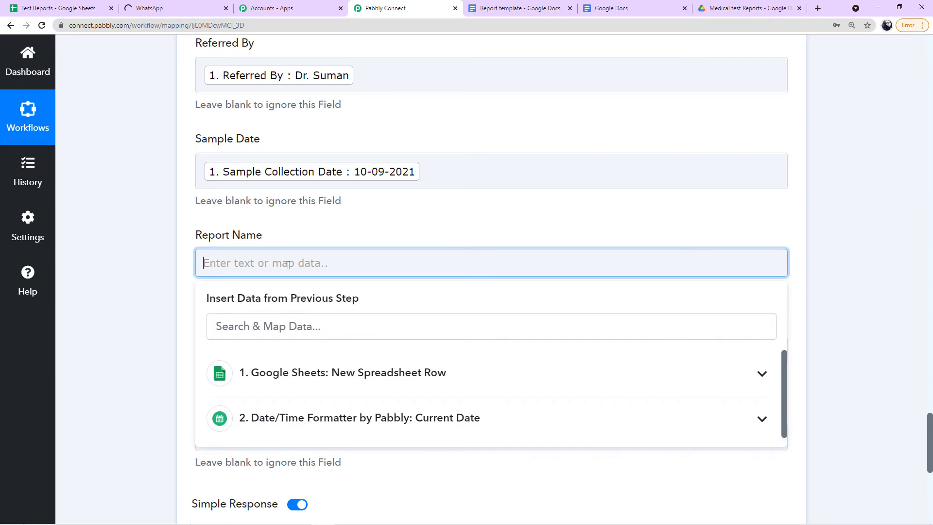
pyautogui.click(300, 376)
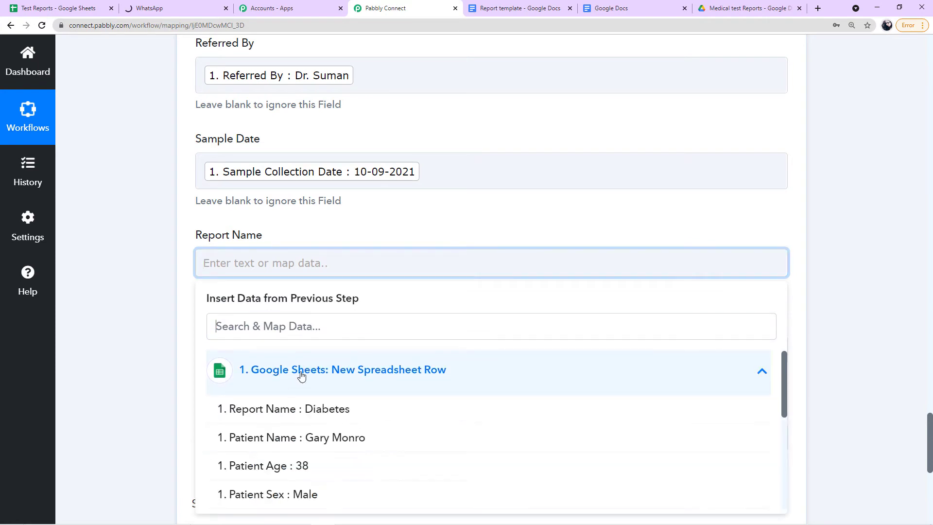
pyautogui.click(340, 411)
pyautogui.click(175, 335)
# - Map the first Result field to the Result value from the Google Sheets New Spreadsheet Row step
pyautogui.scroll(-3, 176, 336)
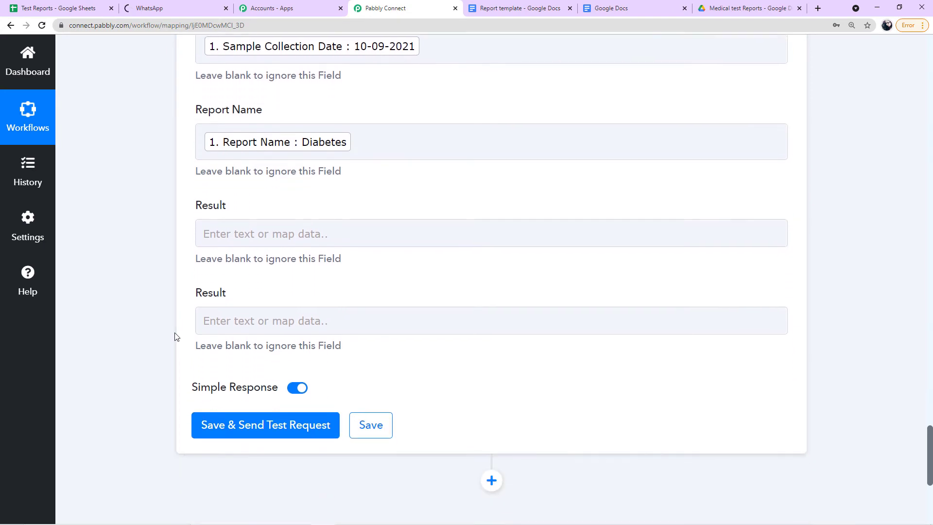
pyautogui.scroll(-2, 176, 336)
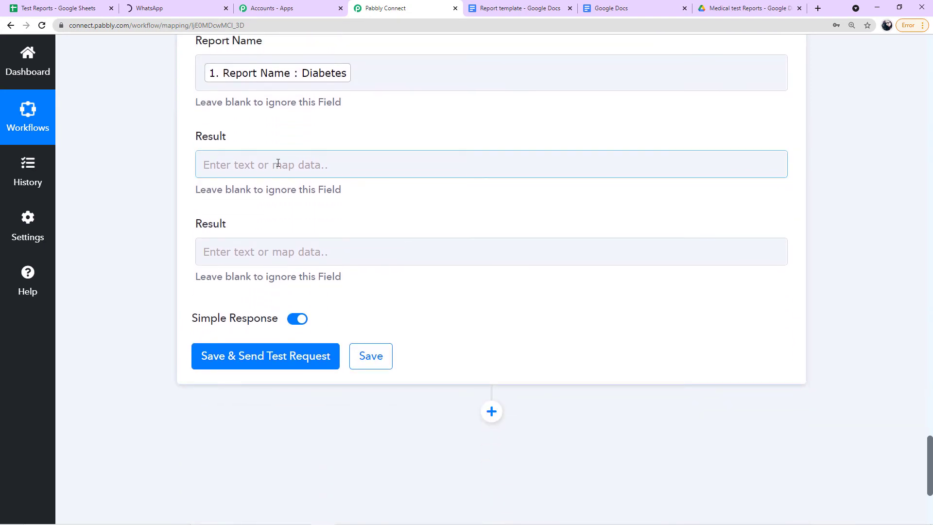
pyautogui.click(281, 164)
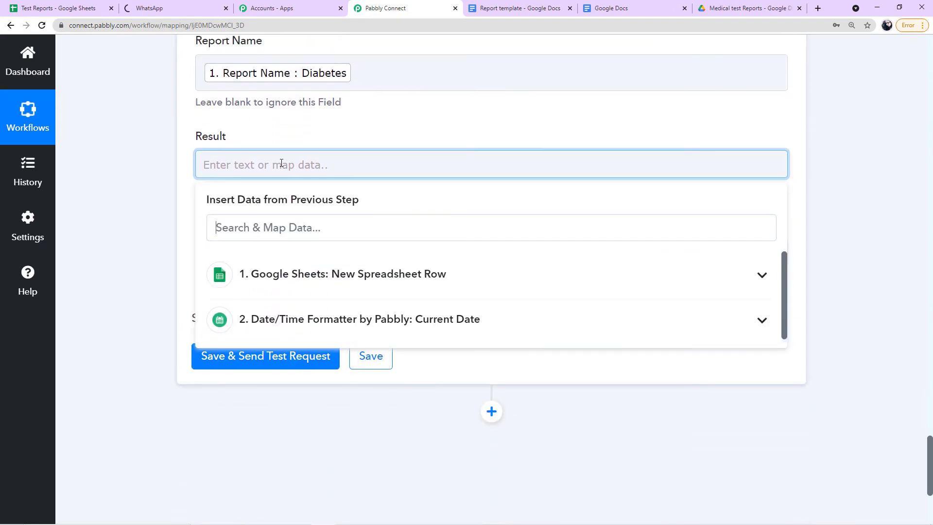
pyautogui.click(320, 276)
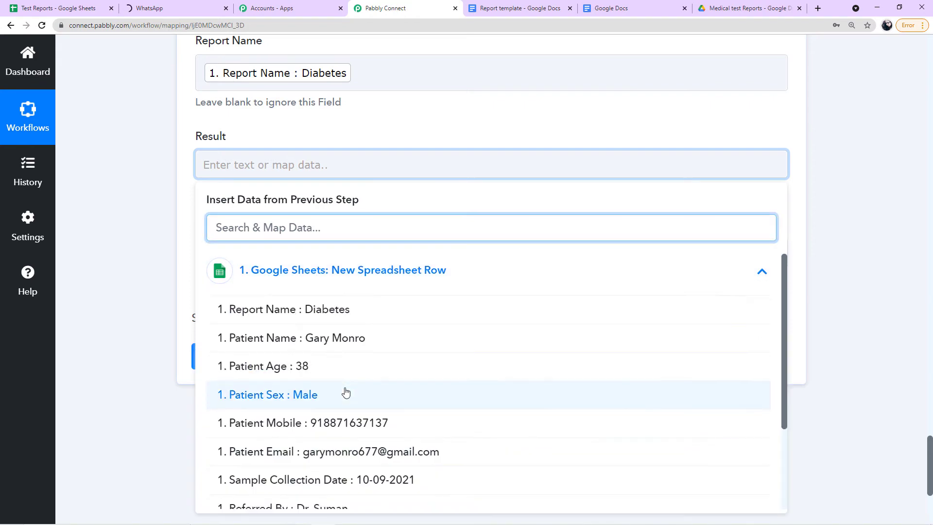
pyautogui.scroll(-1, 348, 392)
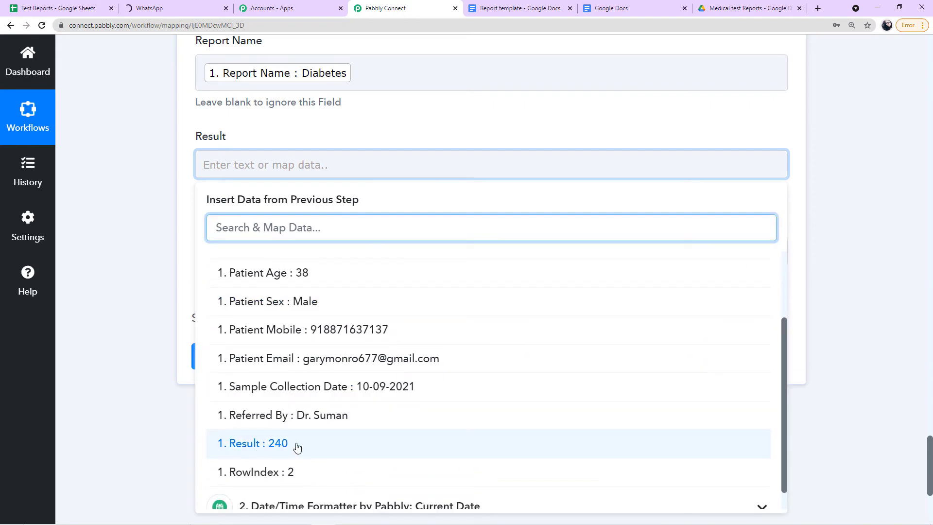
pyautogui.click(278, 446)
pyautogui.click(164, 308)
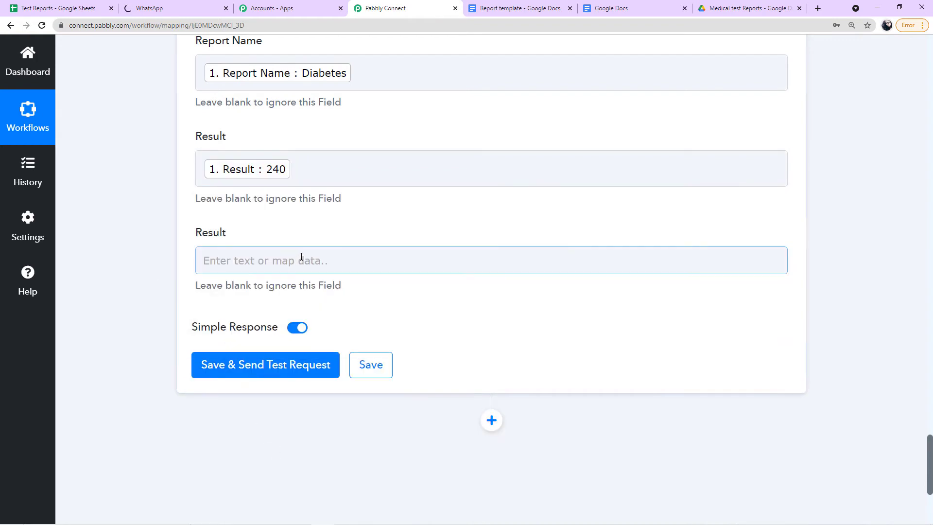
# - Map the second Result field to the same Result value from the Google Sheets New Spreadsheet Row step
pyautogui.click(301, 258)
pyautogui.click(287, 373)
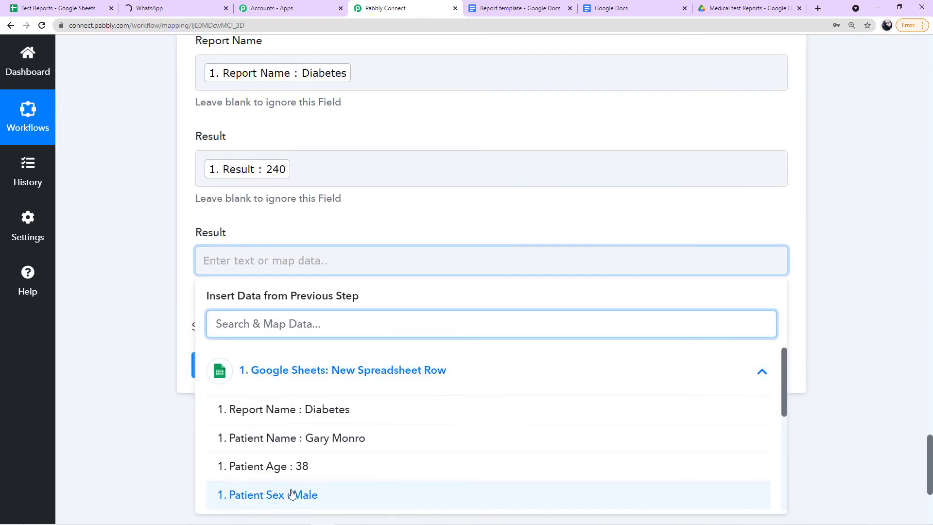
pyautogui.scroll(-3, 294, 493)
pyautogui.click(283, 441)
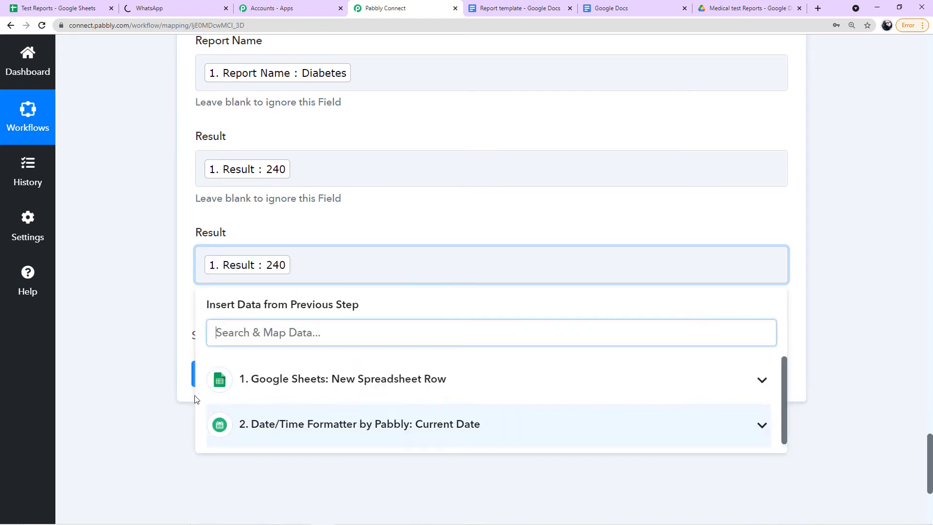
pyautogui.click(168, 374)
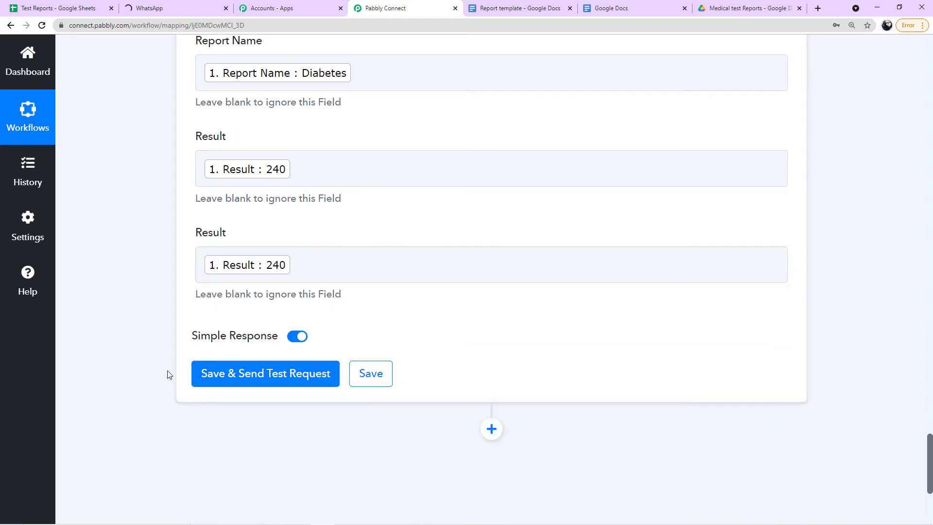
# - Review the mapped patient and report fields, save the Google Docs step and send a test request
pyautogui.scroll(9, 170, 301)
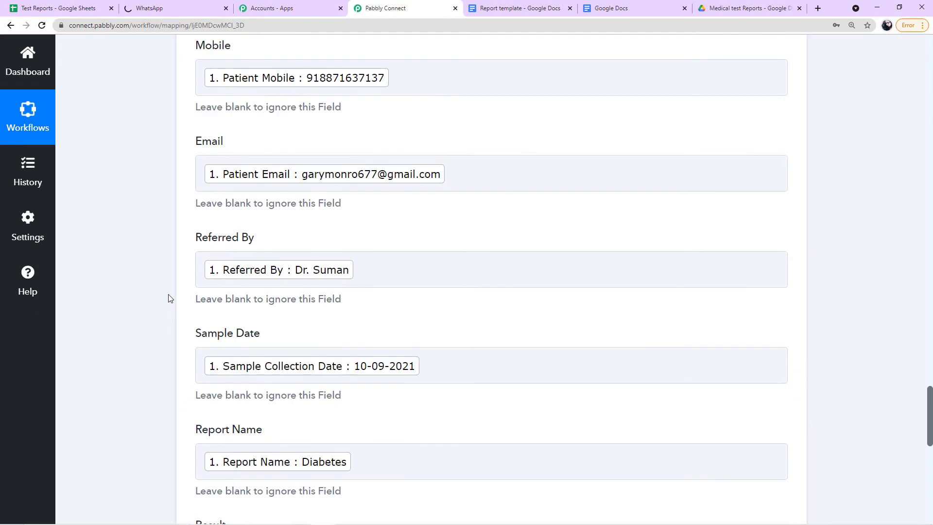
pyautogui.scroll(6, 170, 298)
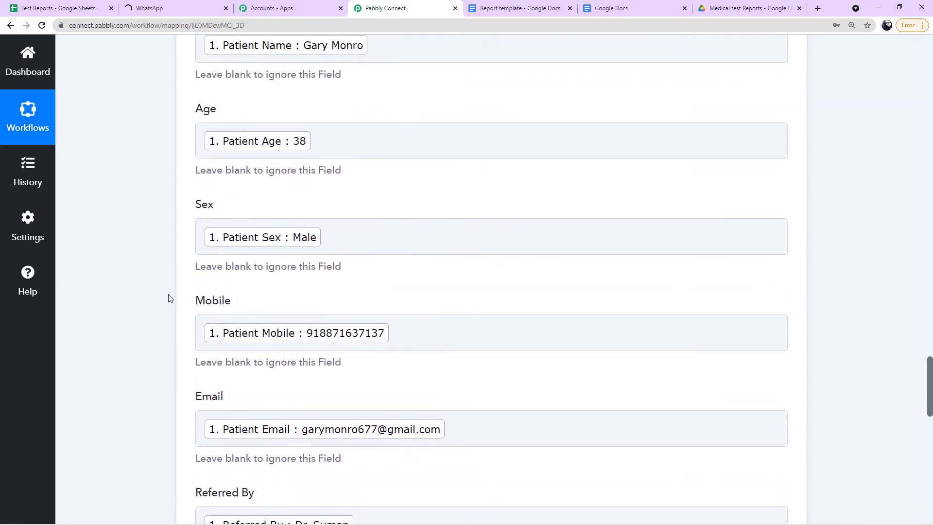
pyautogui.scroll(-11, 170, 298)
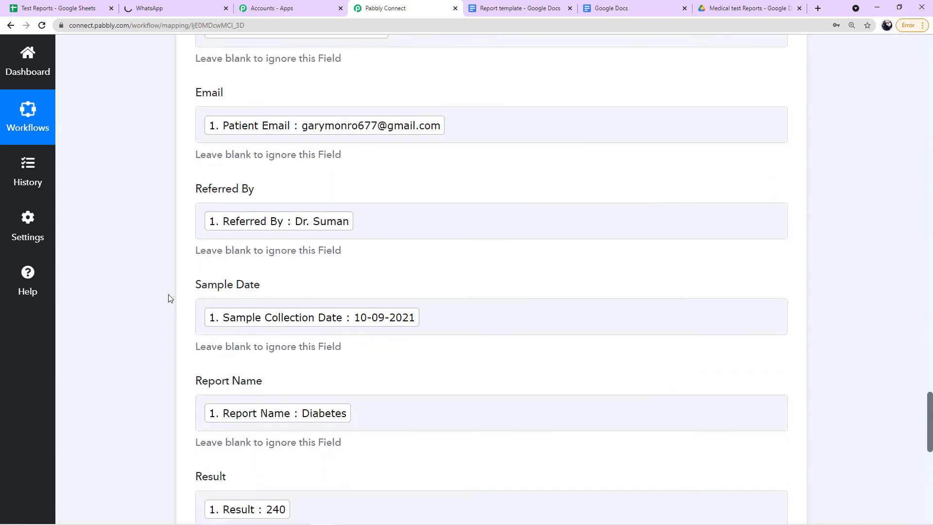
pyautogui.scroll(-6, 170, 299)
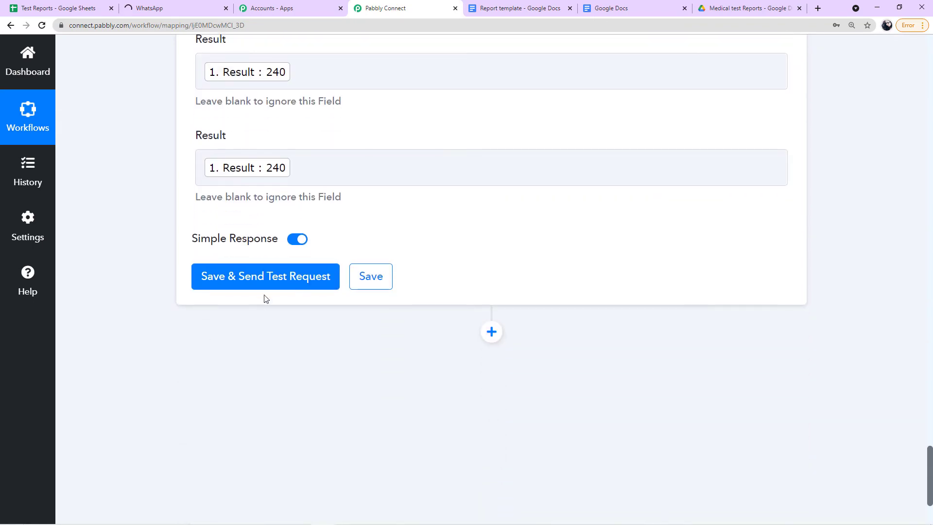
pyautogui.click(248, 278)
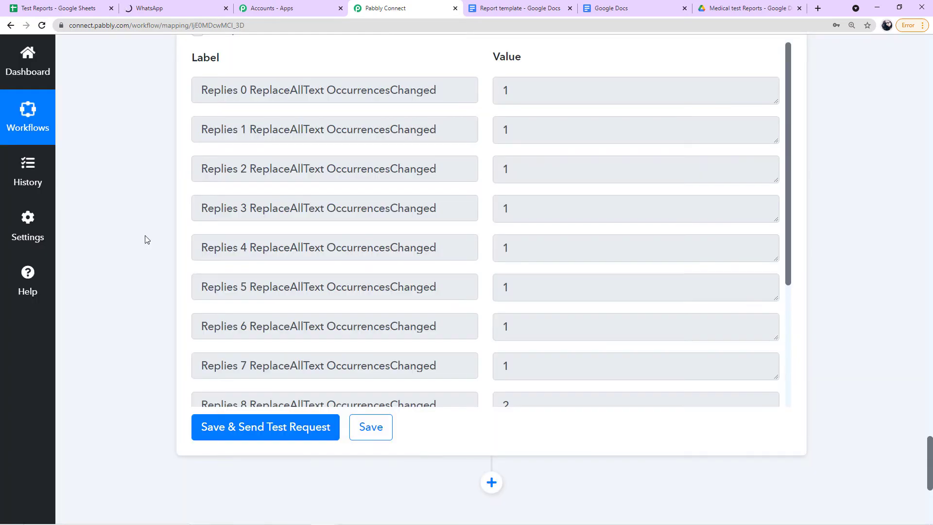
pyautogui.scroll(-5, 347, 209)
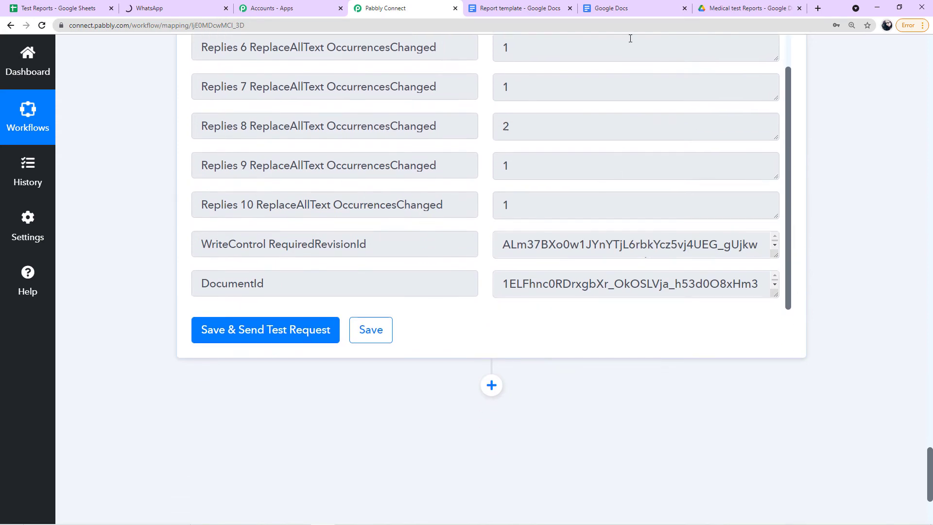
# - Switch to Google Drive, open the new patient report in the Medical test Reports folder and check its filled-in fields
pyautogui.click(623, 14)
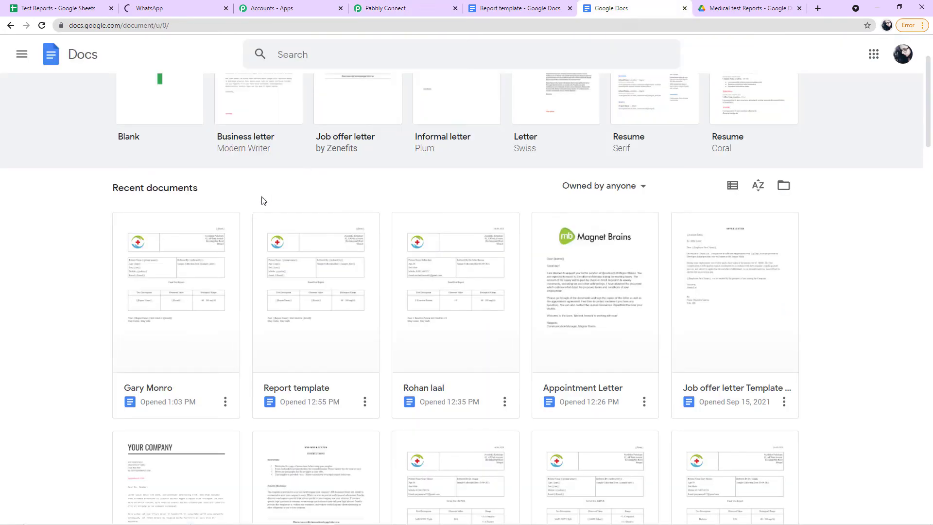
pyautogui.scroll(2, 114, 224)
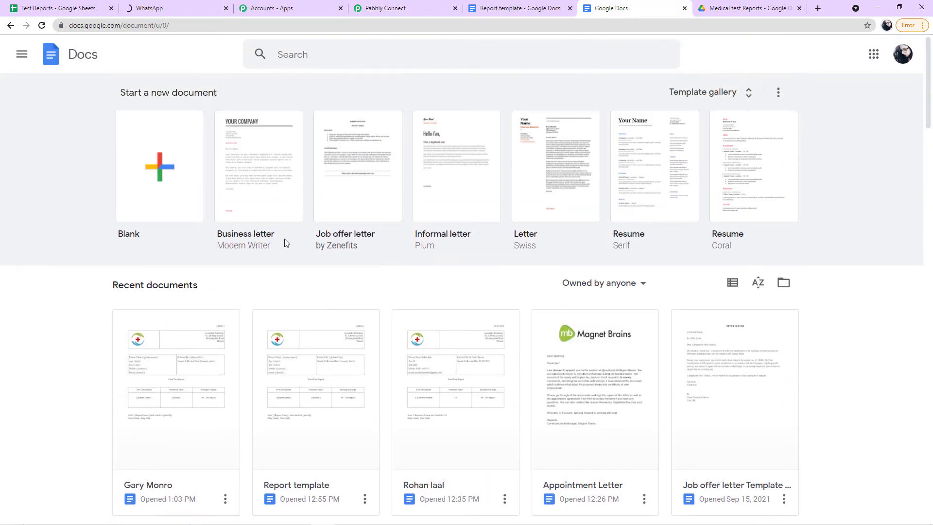
pyautogui.click(742, 11)
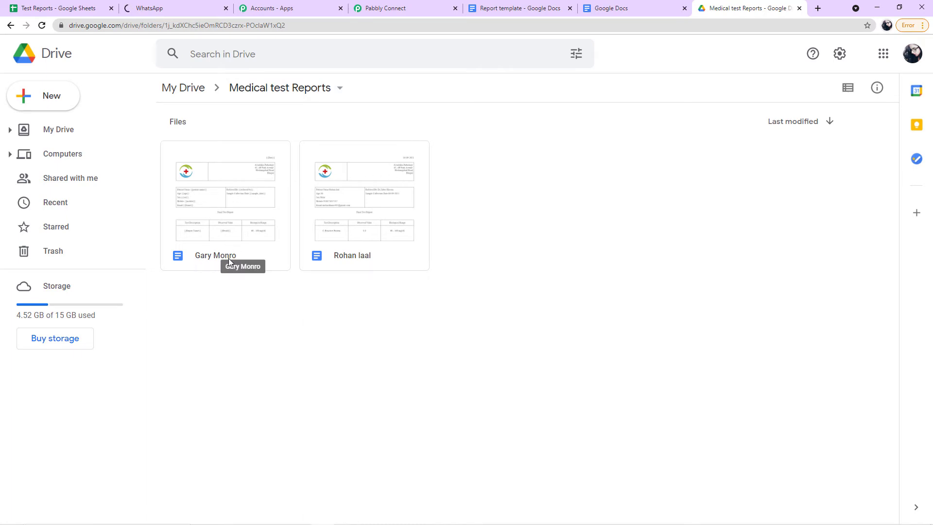
pyautogui.doubleClick(225, 234)
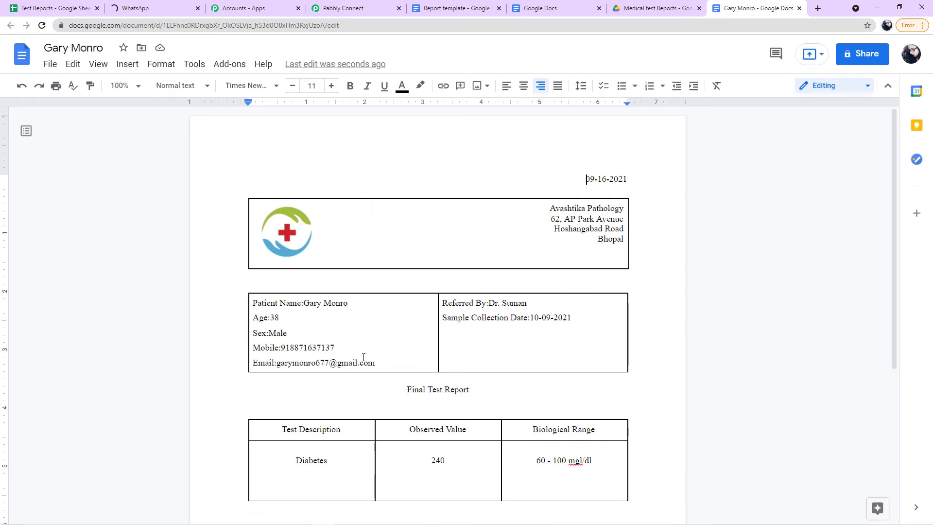
pyautogui.scroll(-3, 363, 357)
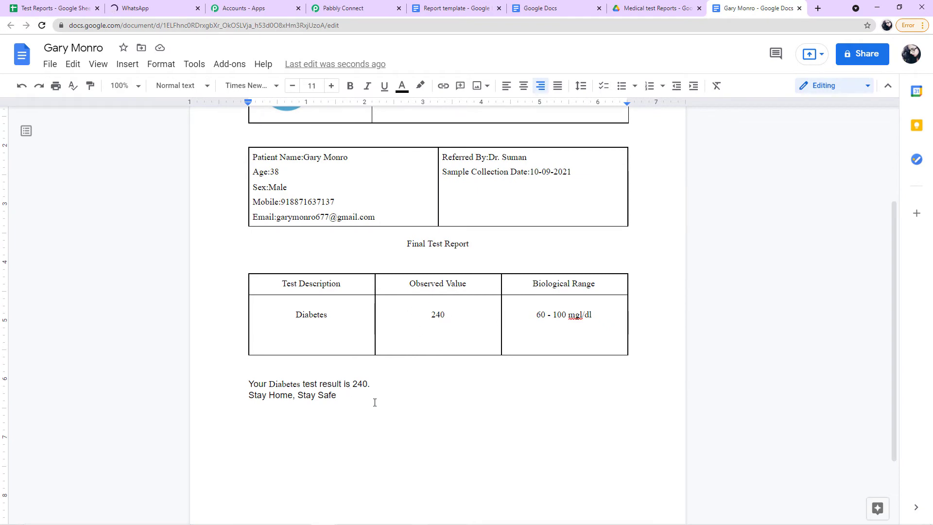
# - Return to Pabbly Connect and add a Google Drive action after the Google Docs step
pyautogui.click(353, 14)
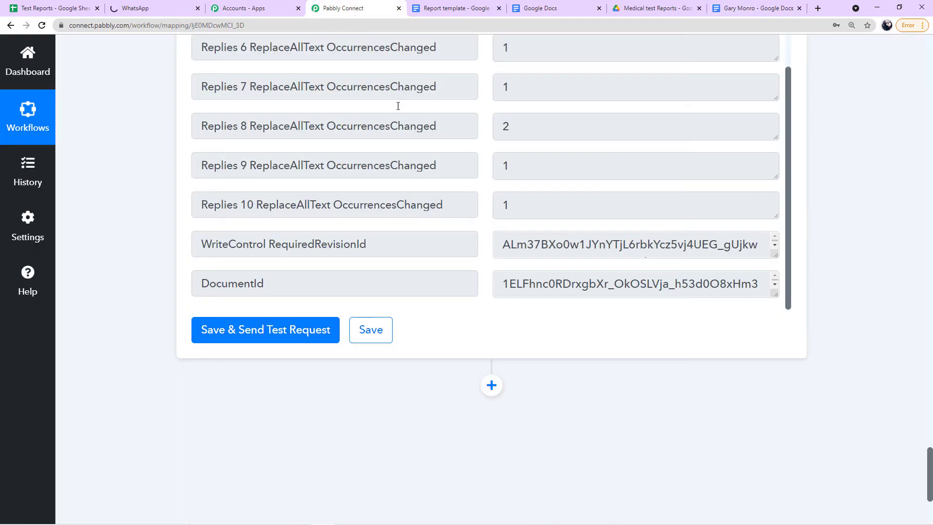
pyautogui.scroll(5, 165, 220)
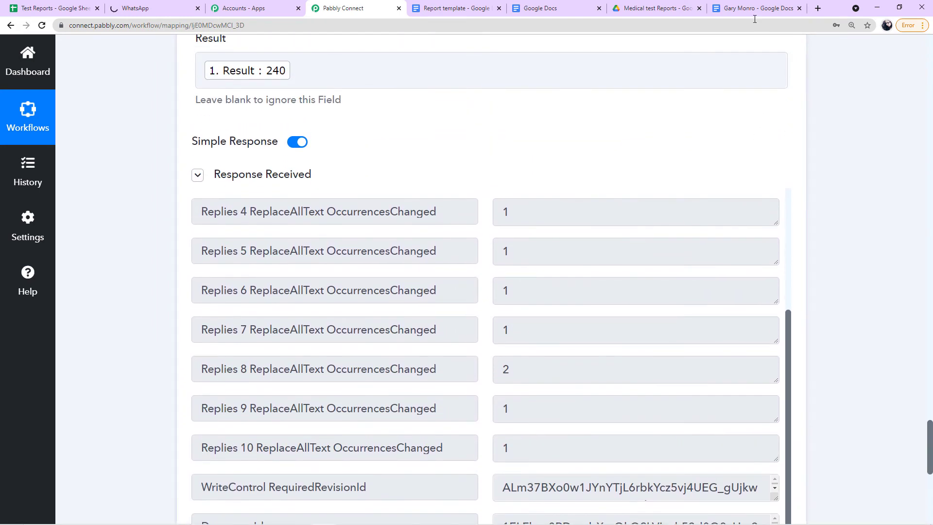
pyautogui.scroll(-1, 466, 252)
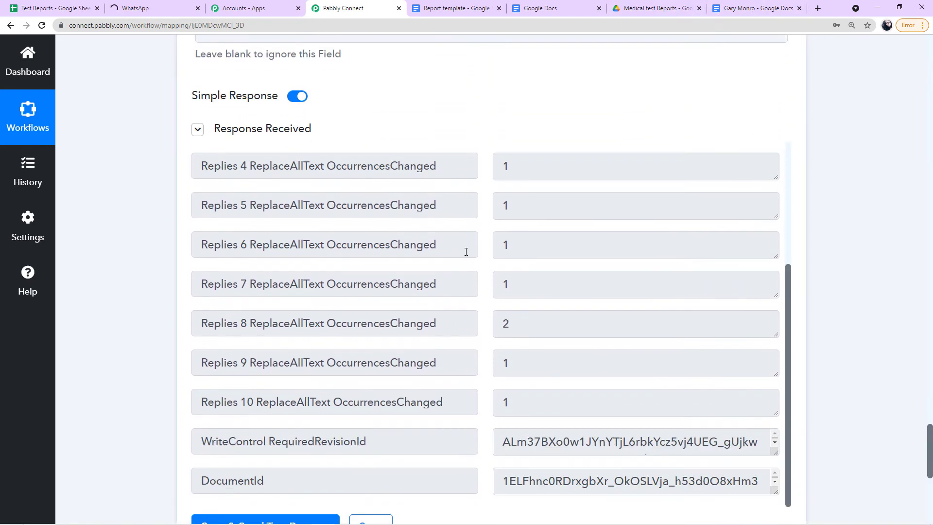
pyautogui.scroll(-5, 466, 251)
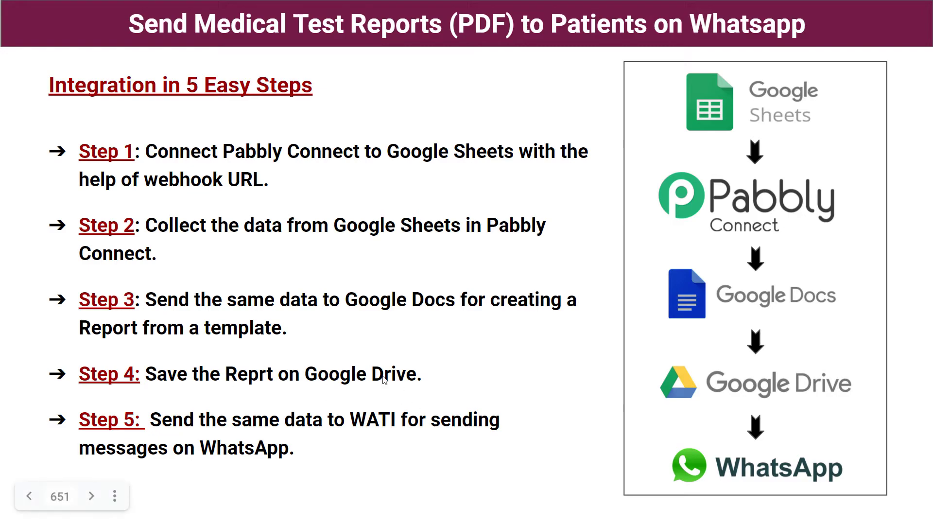
pyautogui.hotkey('alt', 'Tab')
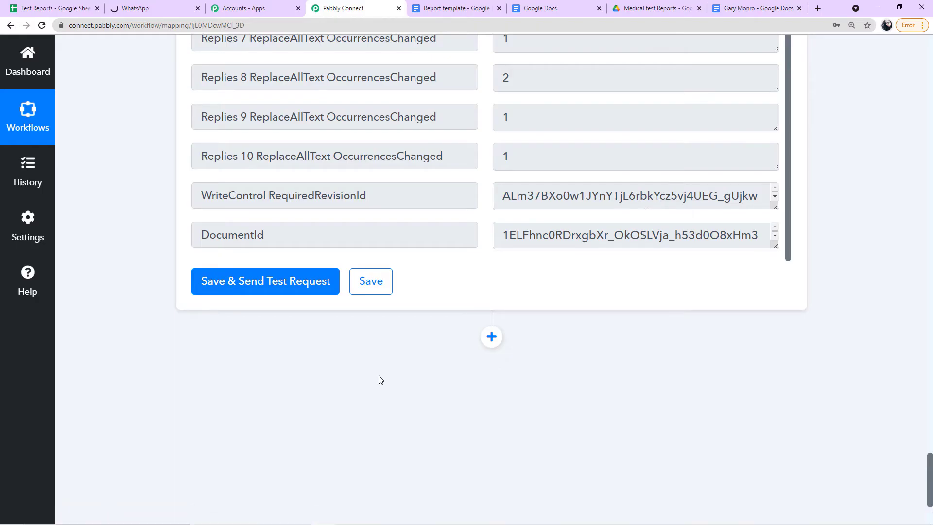
pyautogui.click(491, 336)
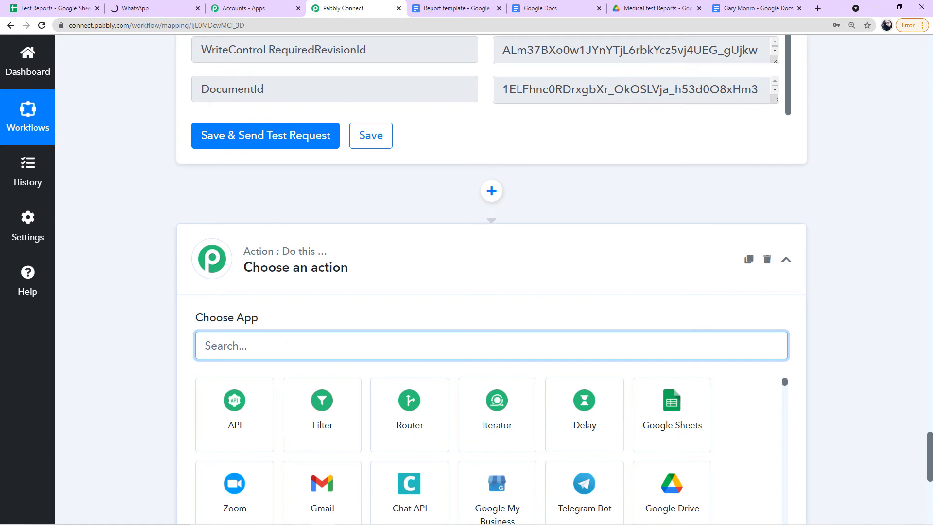
pyautogui.write('g')
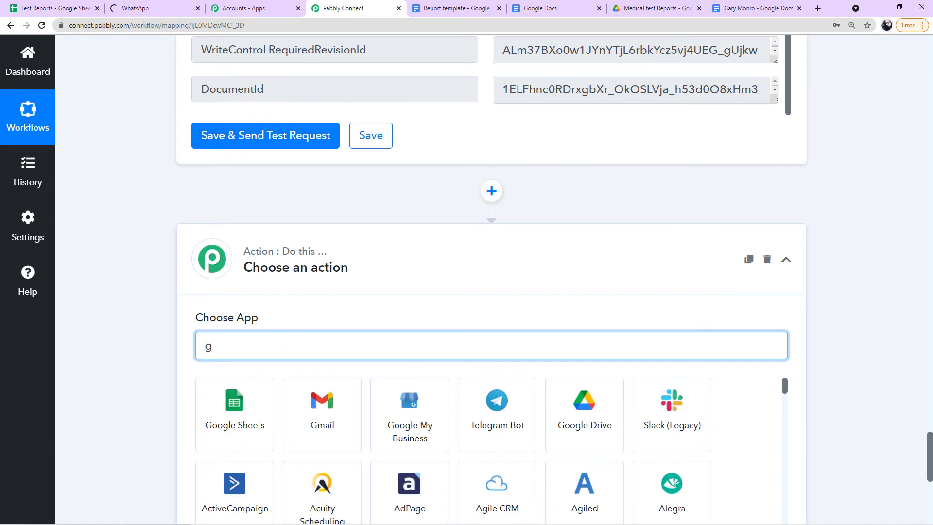
pyautogui.click(586, 403)
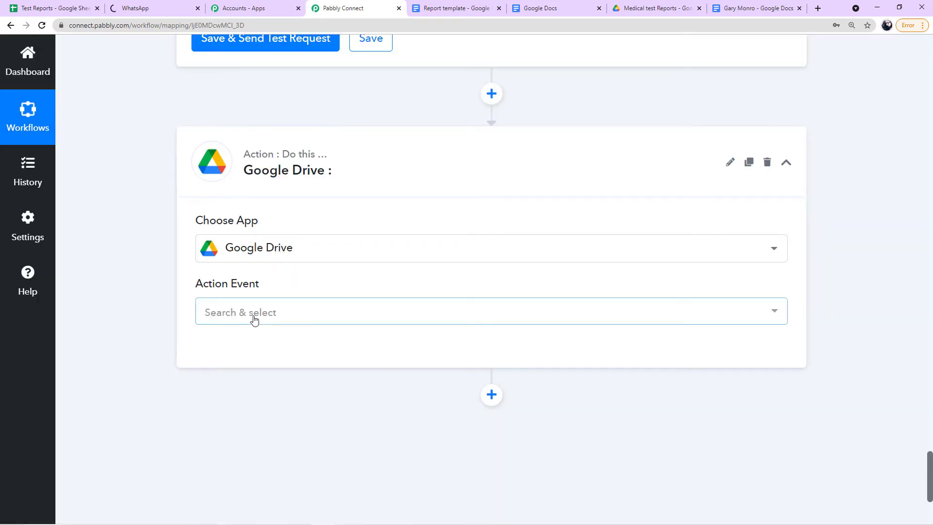
# - Set the Google Drive step's action event to Share a File With Anyone
pyautogui.click(306, 318)
pyautogui.scroll(-5, 284, 246)
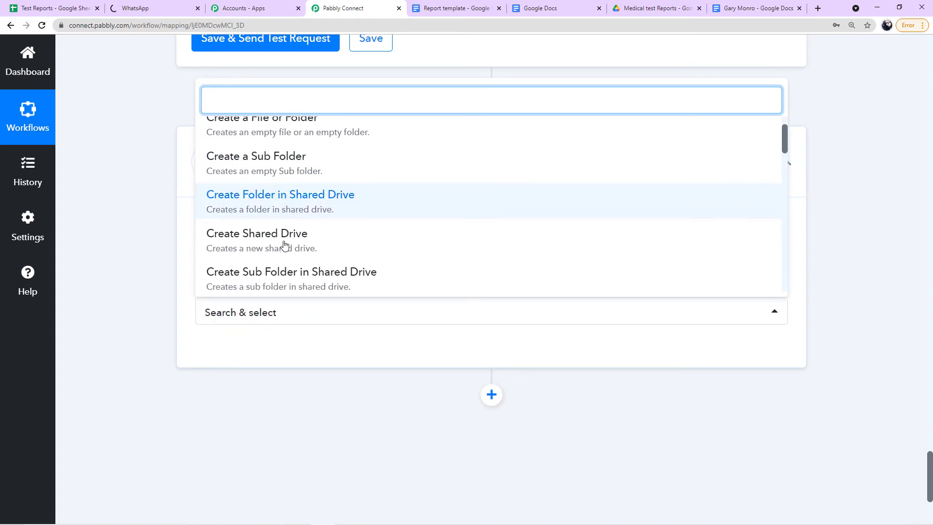
pyautogui.scroll(-2, 283, 244)
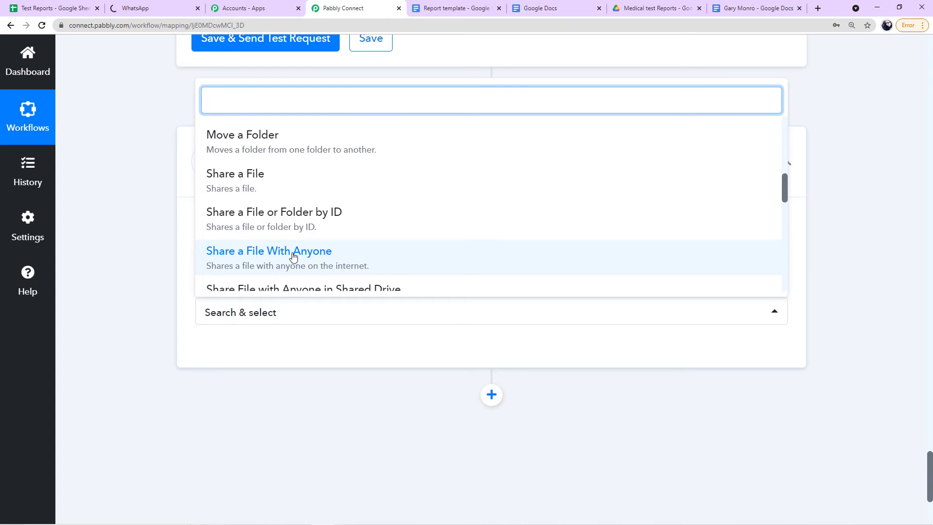
pyautogui.click(293, 256)
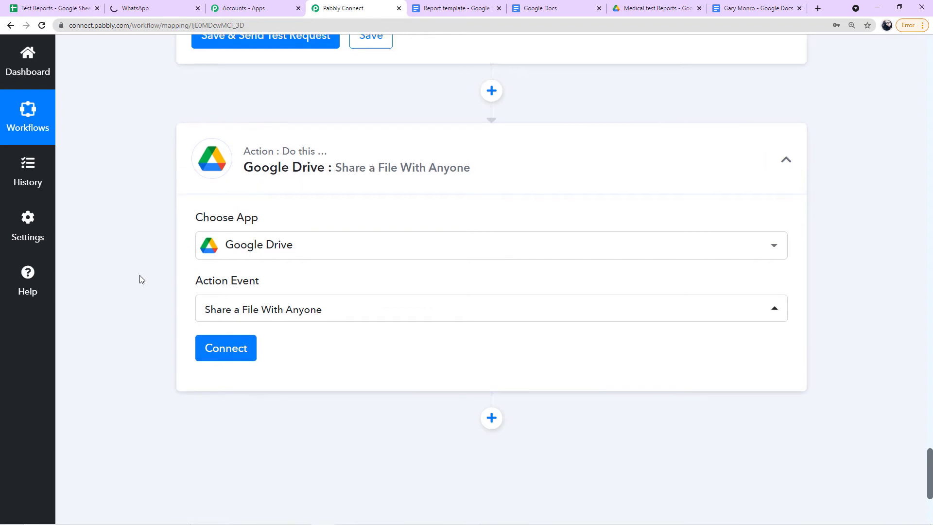
pyautogui.scroll(-1, 140, 279)
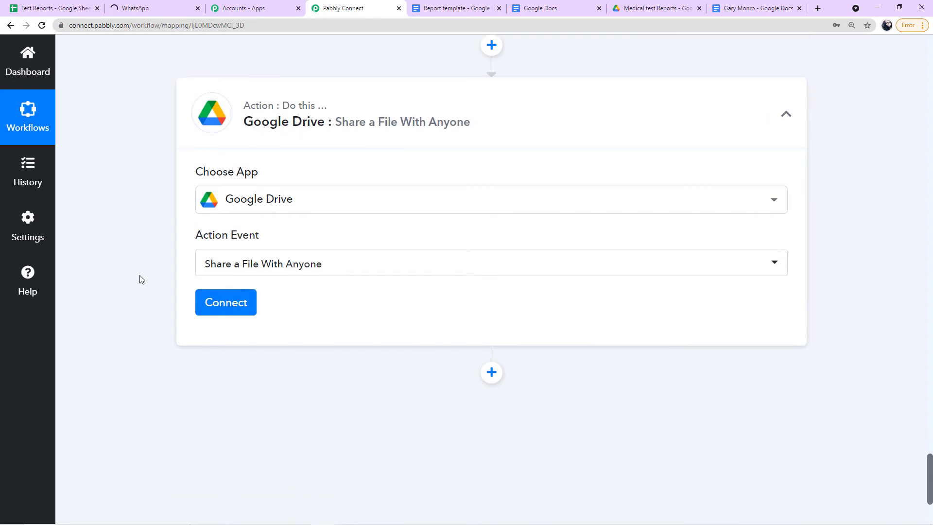
# - Add a new Google Drive connection and authorise Pabbly Connect Drive to access the Google account
pyautogui.click(216, 318)
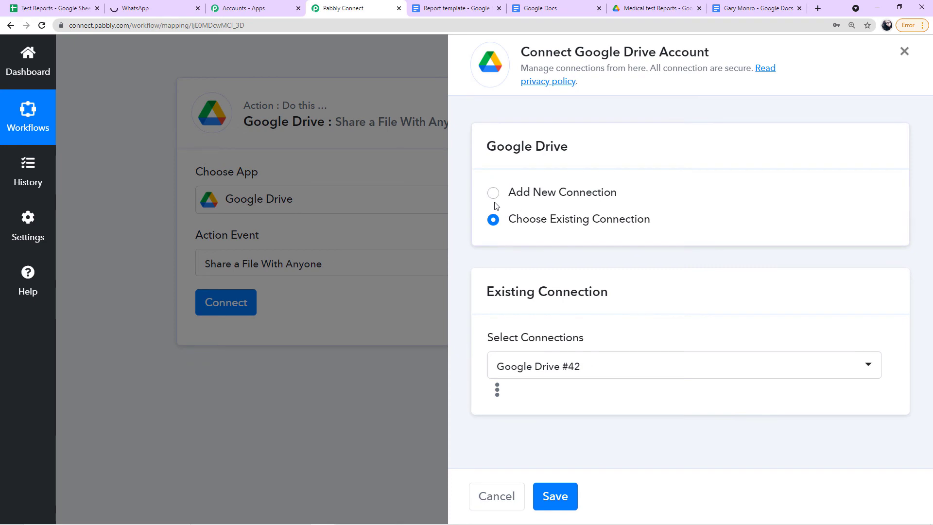
pyautogui.click(492, 200)
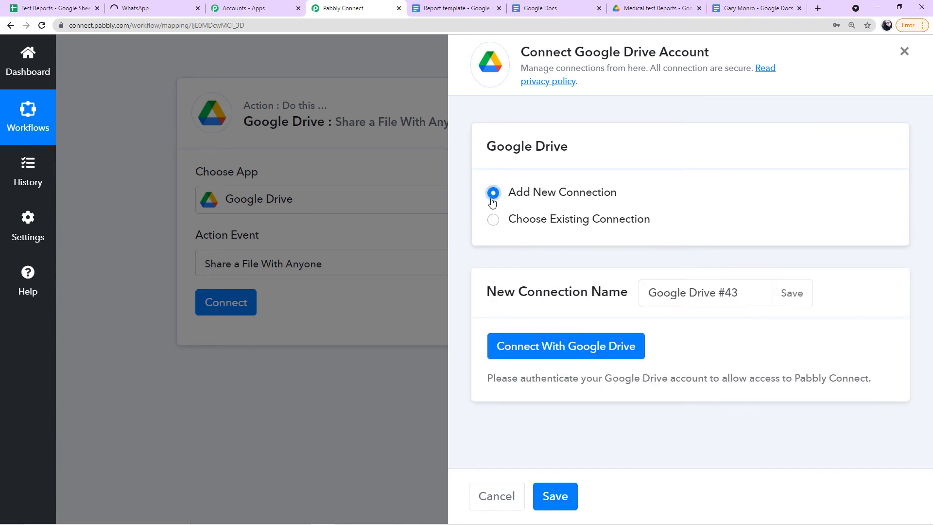
pyautogui.click(522, 355)
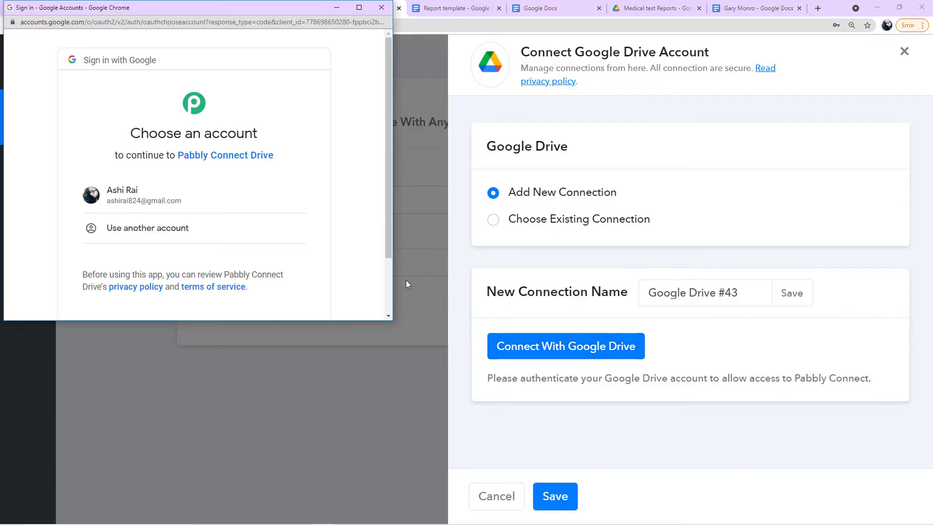
pyautogui.moveTo(388, 249); pyautogui.dragTo(387, 273)
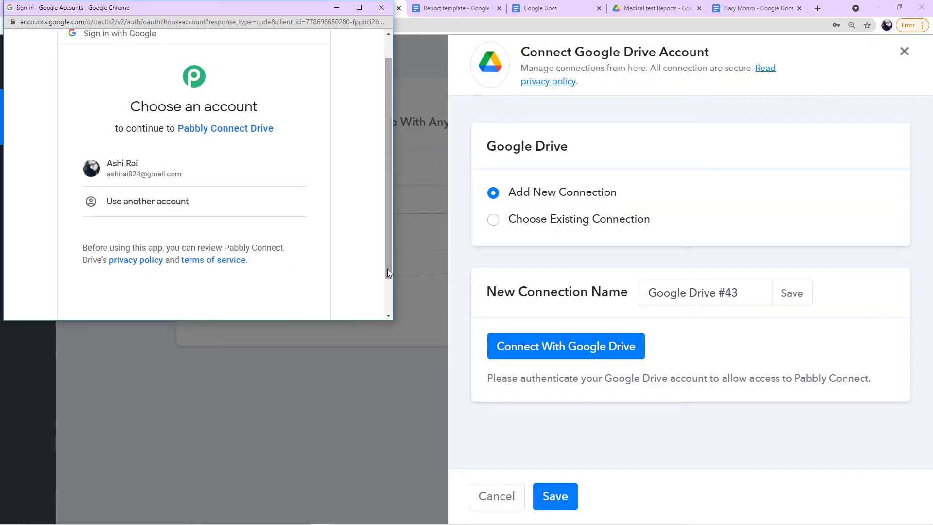
pyautogui.click(137, 169)
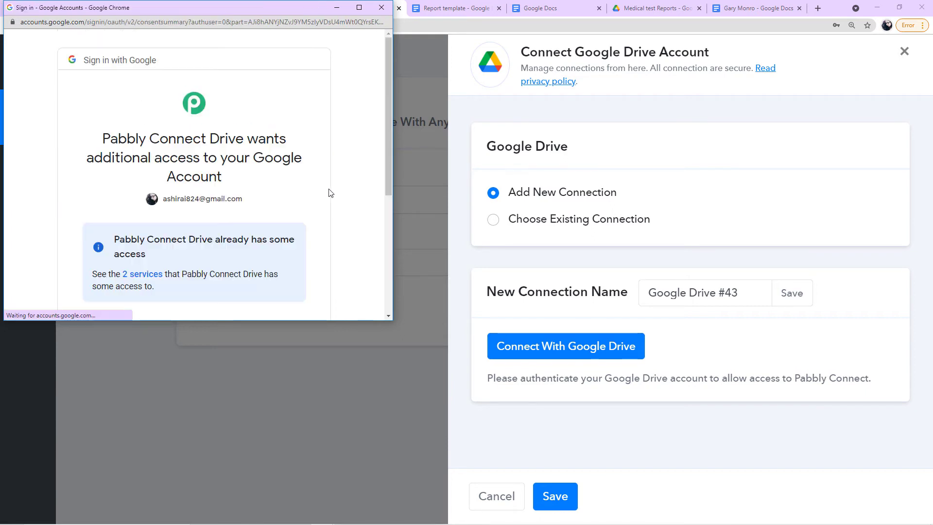
pyautogui.scroll(-2, 329, 193)
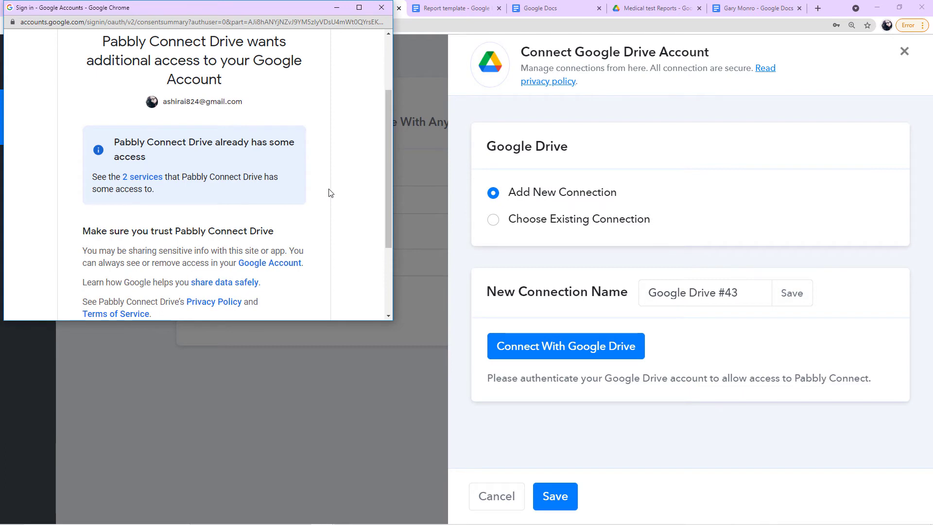
pyautogui.scroll(-2, 329, 193)
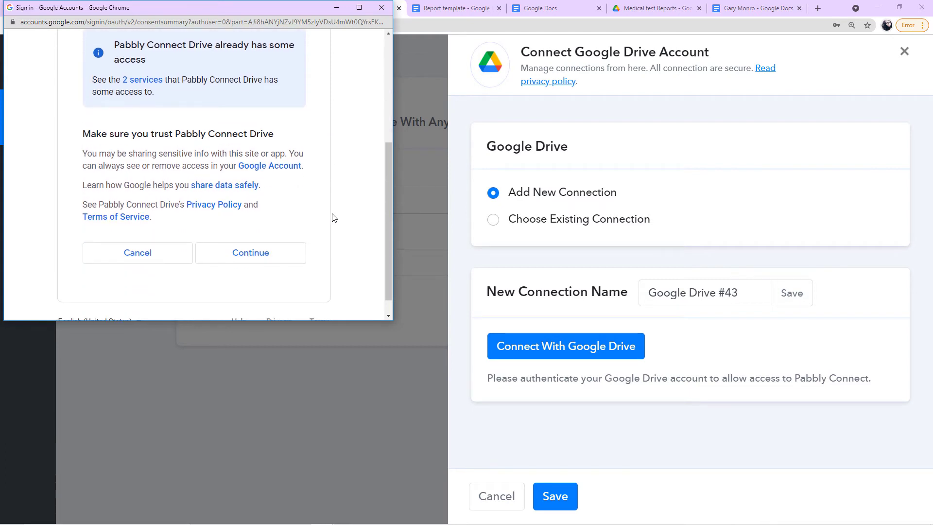
pyautogui.click(257, 258)
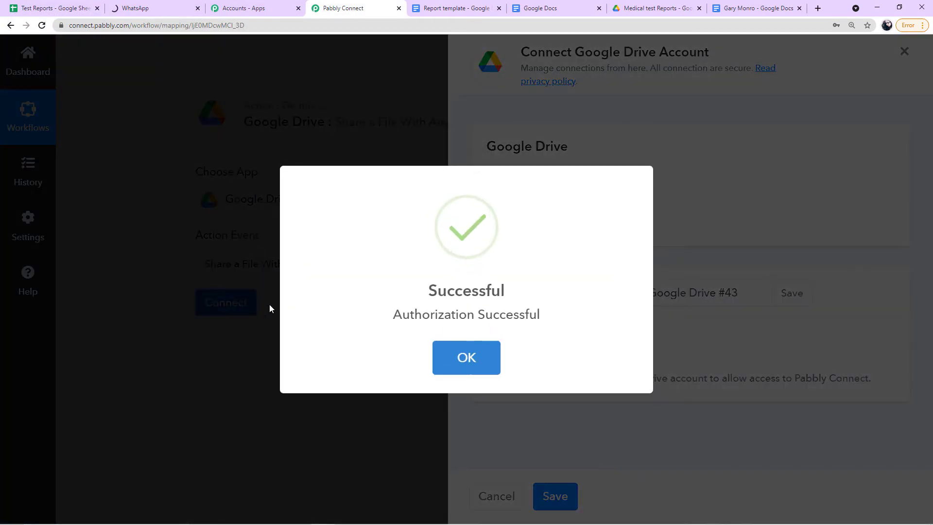
pyautogui.click(467, 357)
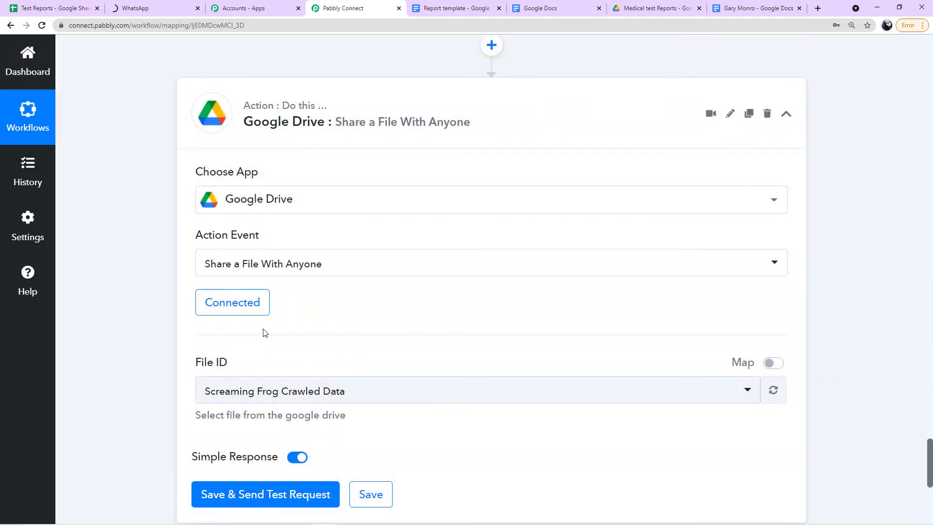
# - Review the Google Docs response fields, the Google Drive File ID choices, the generated patient report and the files in My Drive
pyautogui.scroll(-2, 156, 329)
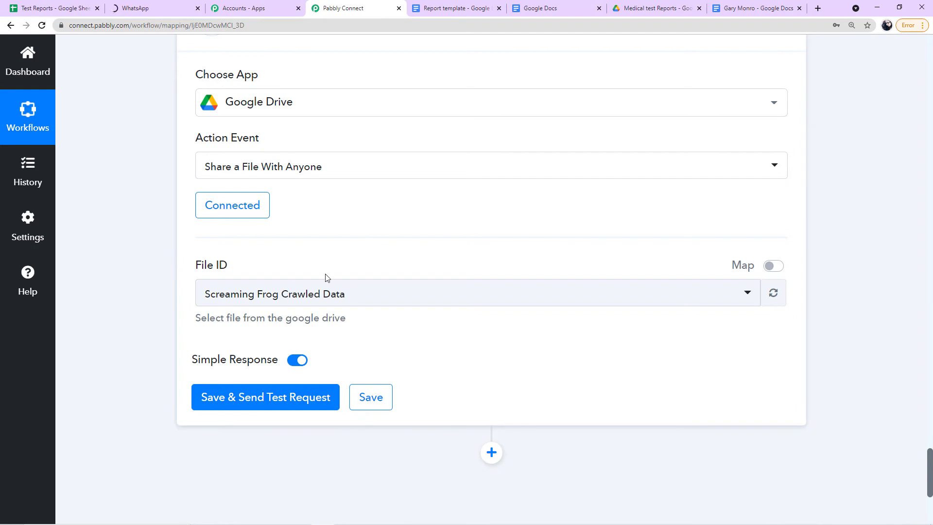
pyautogui.scroll(7, 471, 294)
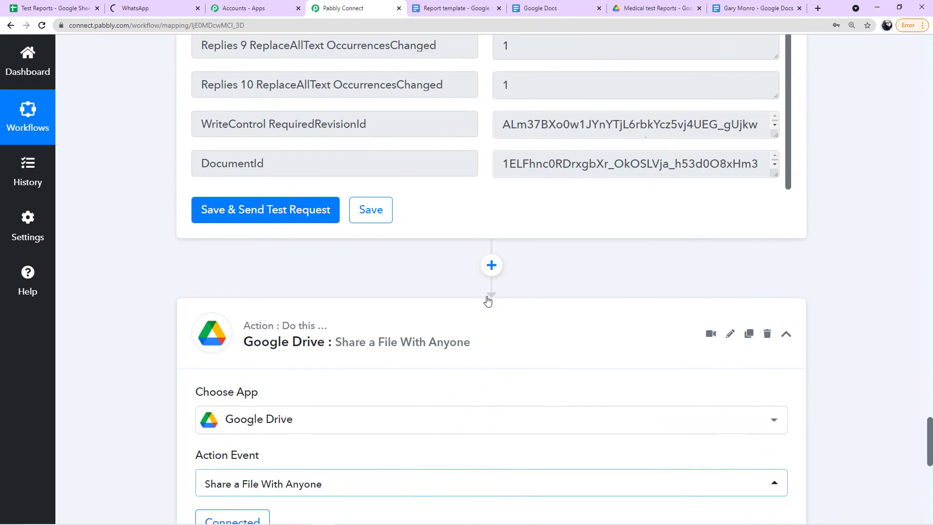
pyautogui.scroll(1, 205, 197)
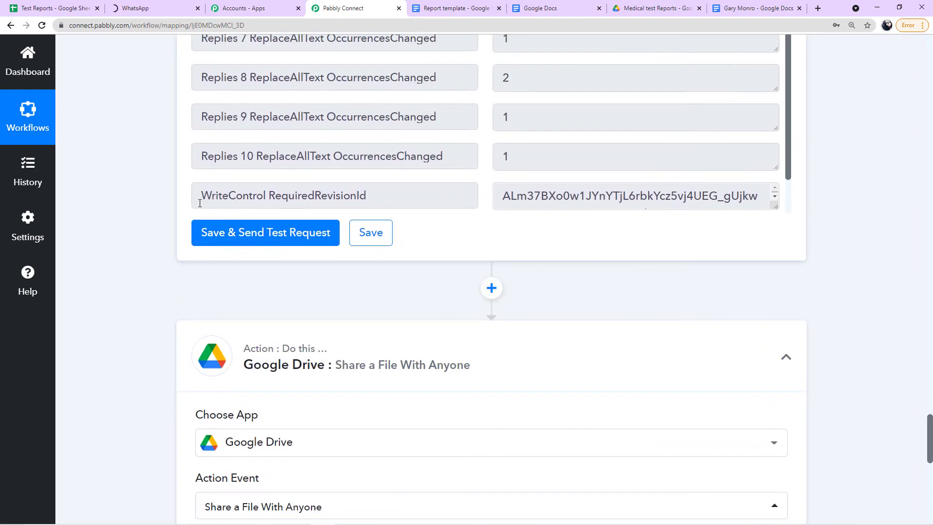
pyautogui.scroll(-1, 243, 196)
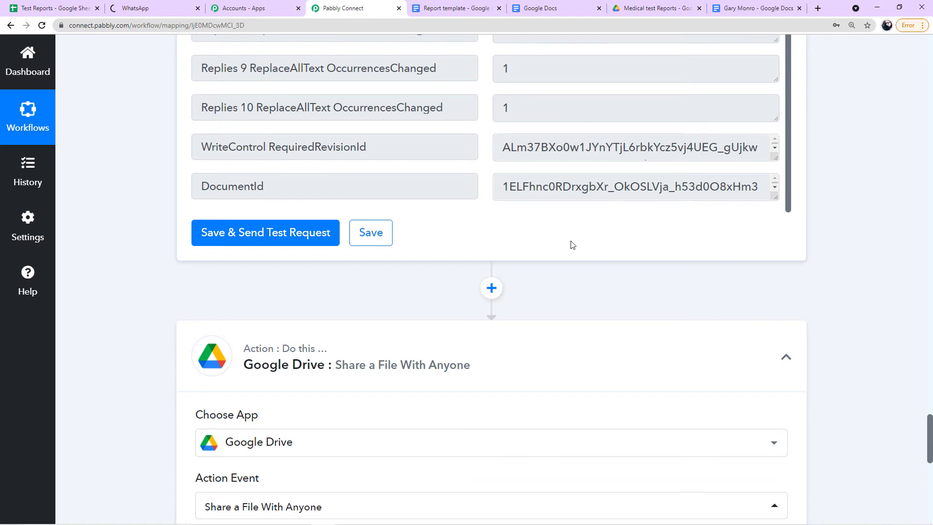
pyautogui.scroll(-8, 572, 244)
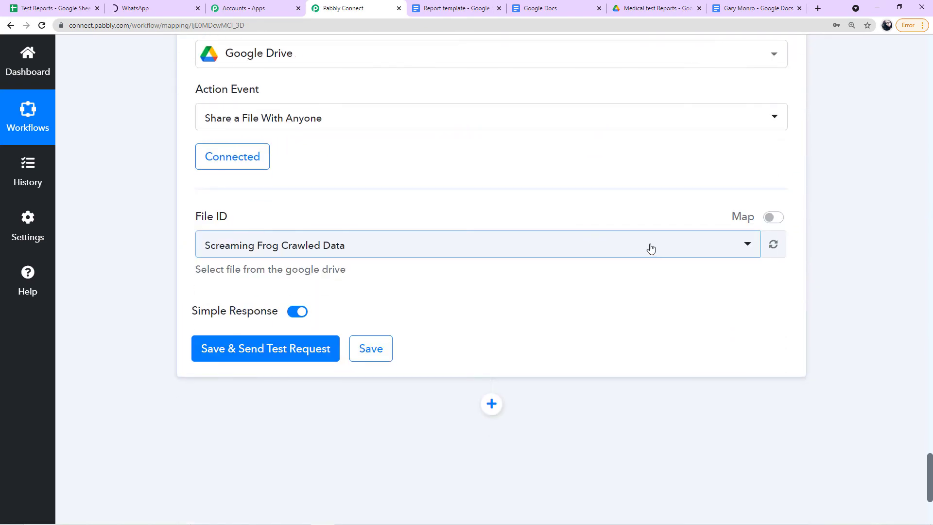
pyautogui.click(567, 249)
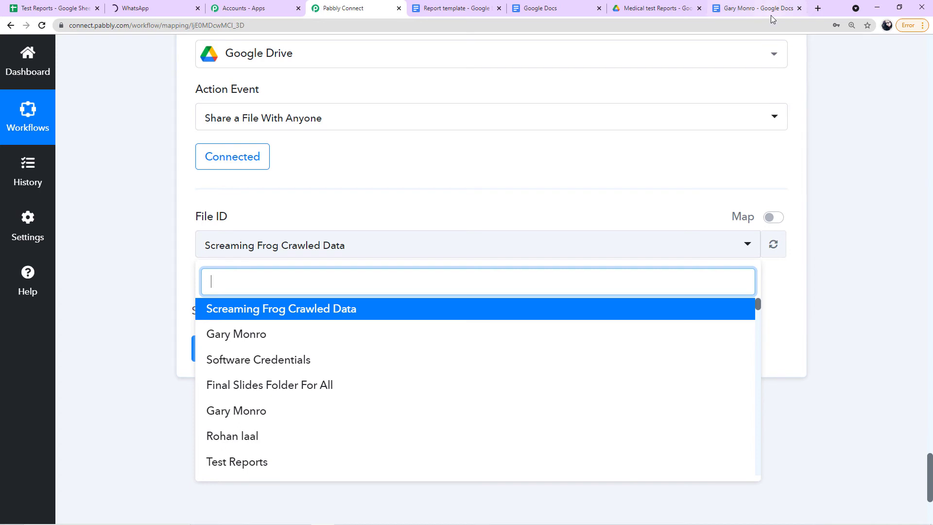
pyautogui.click(755, 10)
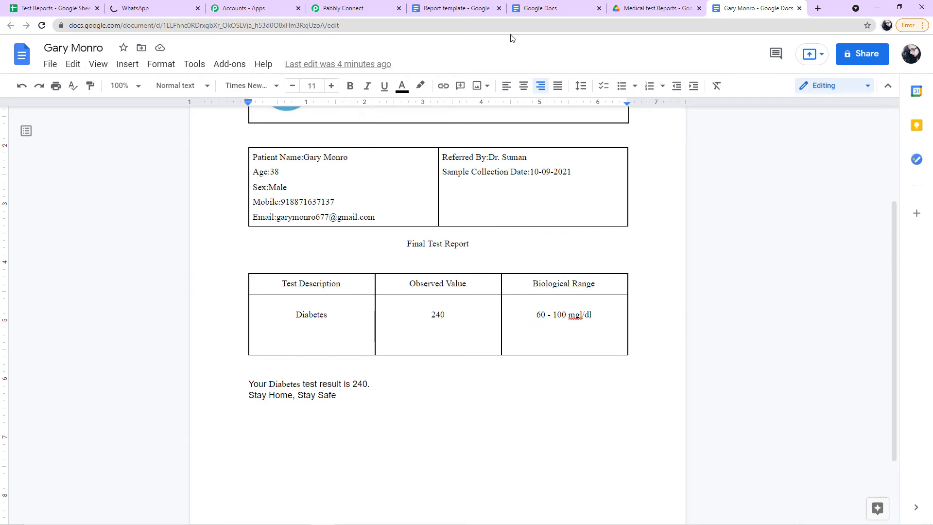
pyautogui.hotkey('ctrl', 'shift', 'Tab')
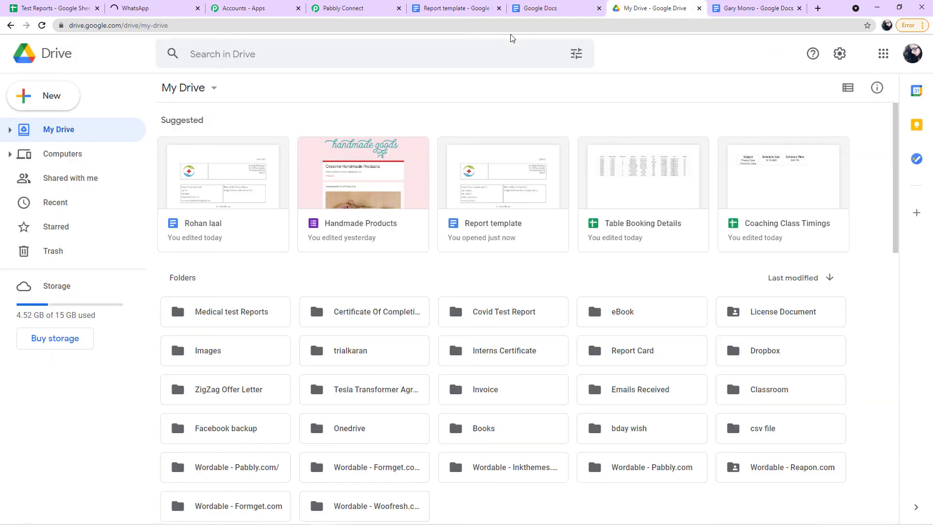
pyautogui.scroll(-10, 378, 235)
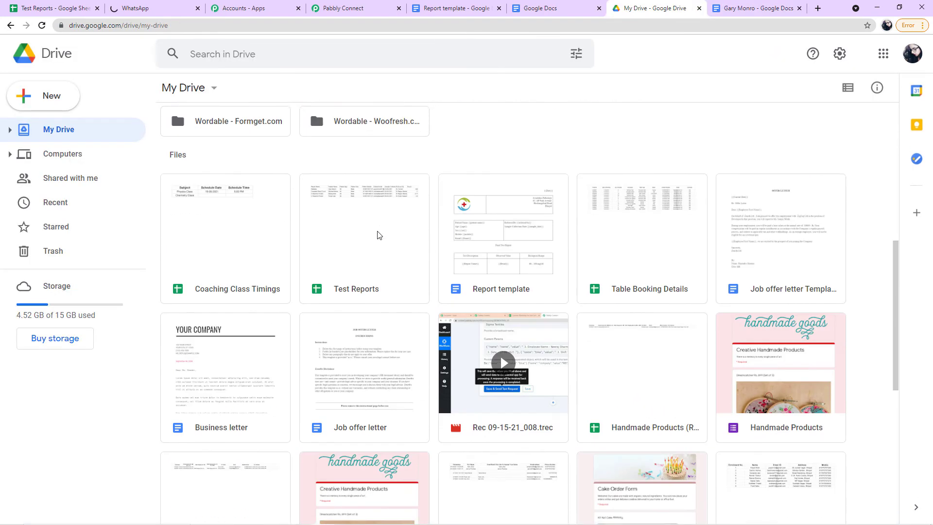
pyautogui.scroll(-1, 378, 235)
# - Return to Pabbly Connect, choose the patient's report document as the File ID, then save the Google Drive step and send a test request
pyautogui.click(350, 9)
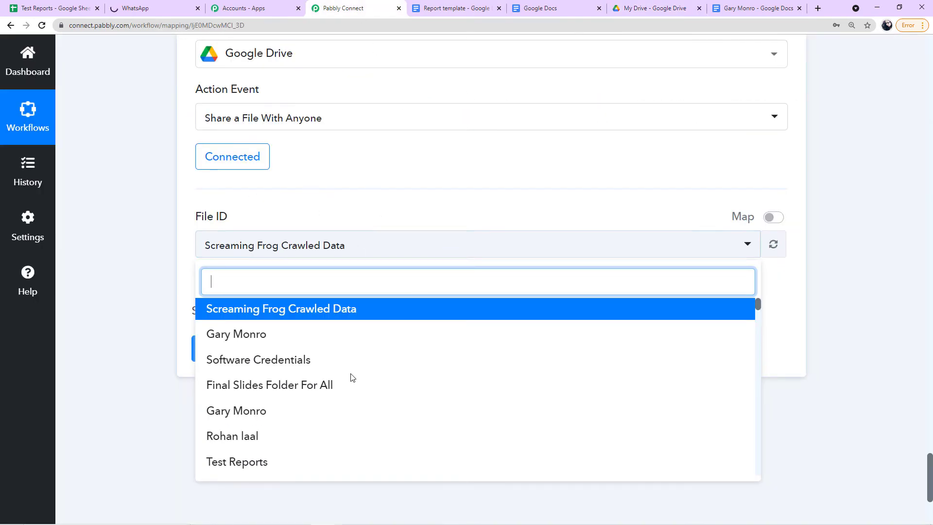
pyautogui.scroll(-8, 344, 358)
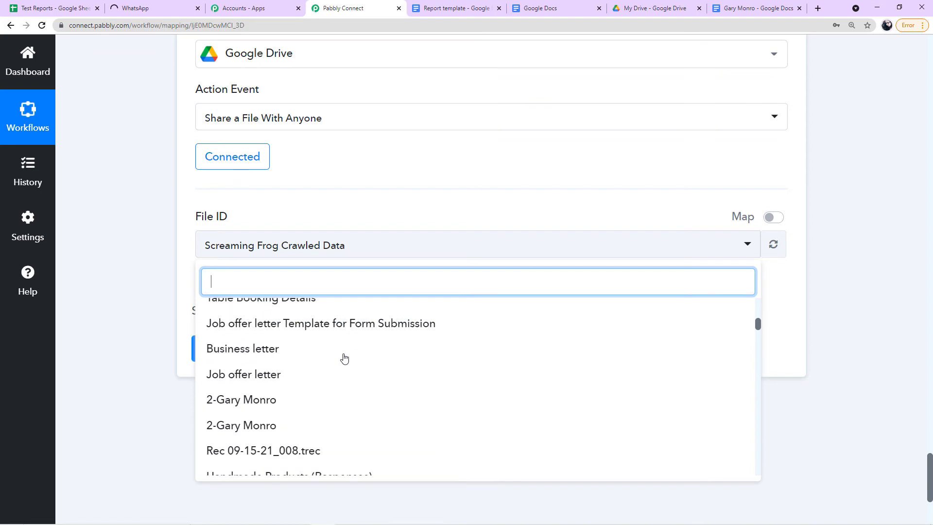
pyautogui.scroll(10, 344, 358)
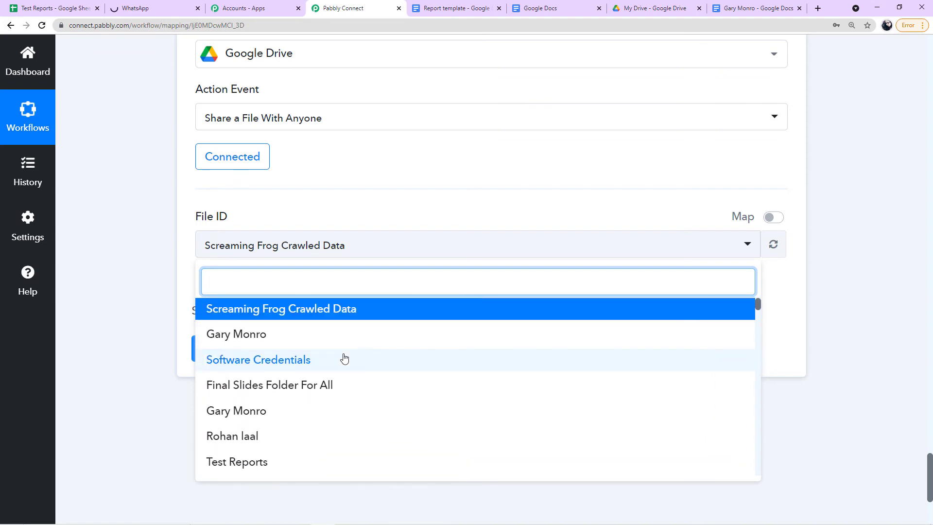
pyautogui.click(239, 340)
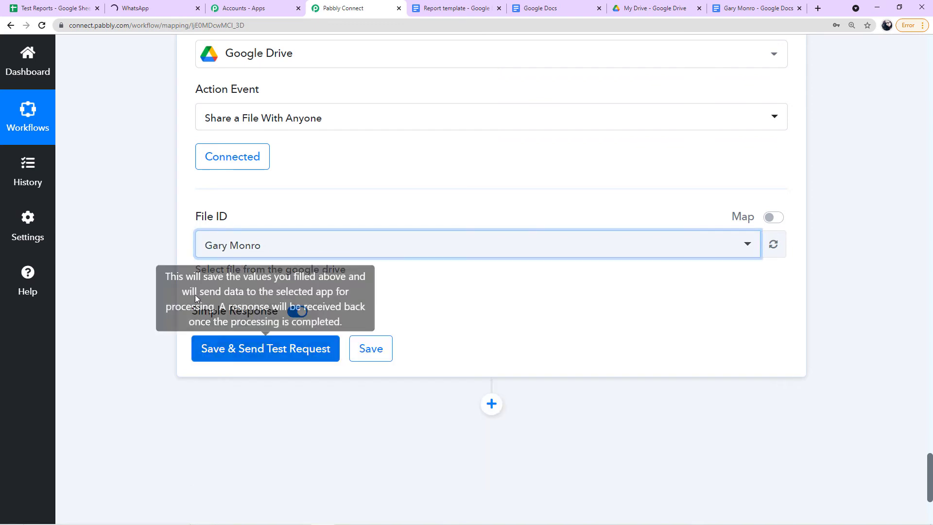
pyautogui.click(216, 357)
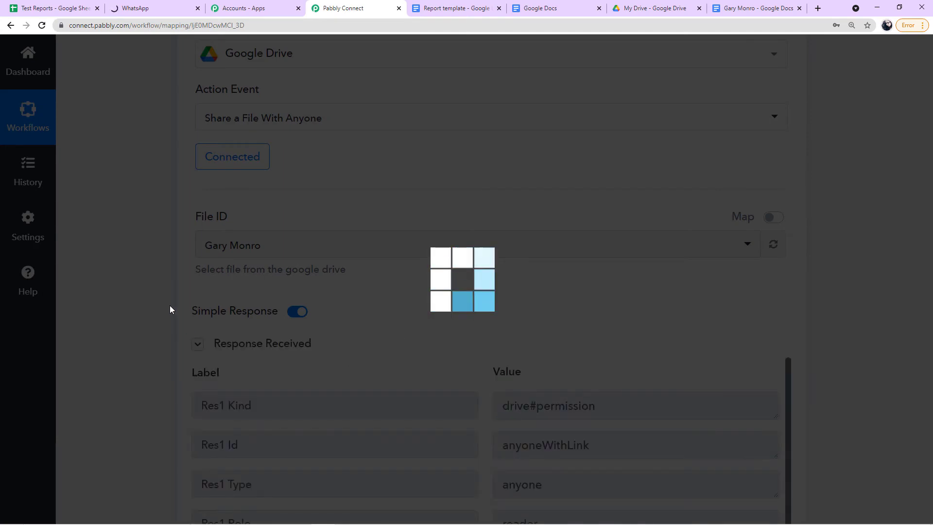
# - Examine the Google Drive test response, including the sharing role, web view link and the PDF export link
pyautogui.scroll(-2, 169, 316)
pyautogui.scroll(-3, 169, 326)
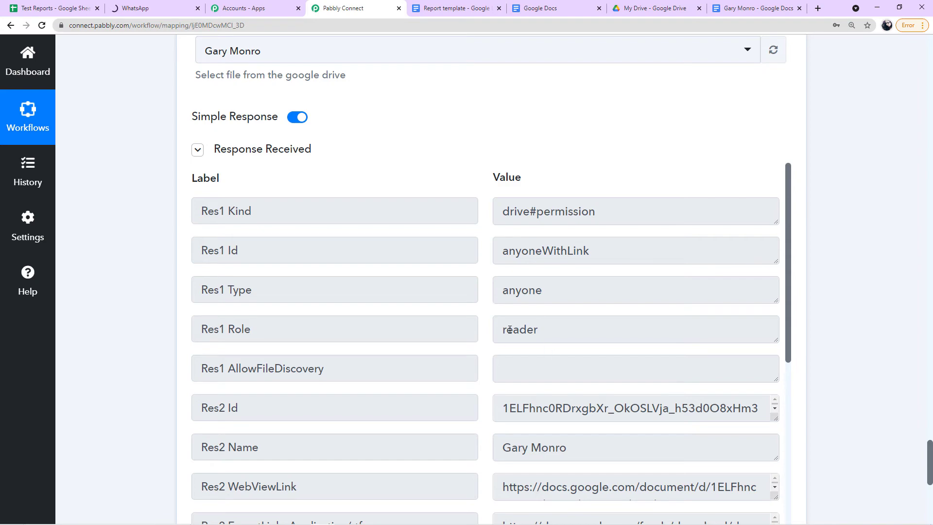
pyautogui.scroll(7, 143, 241)
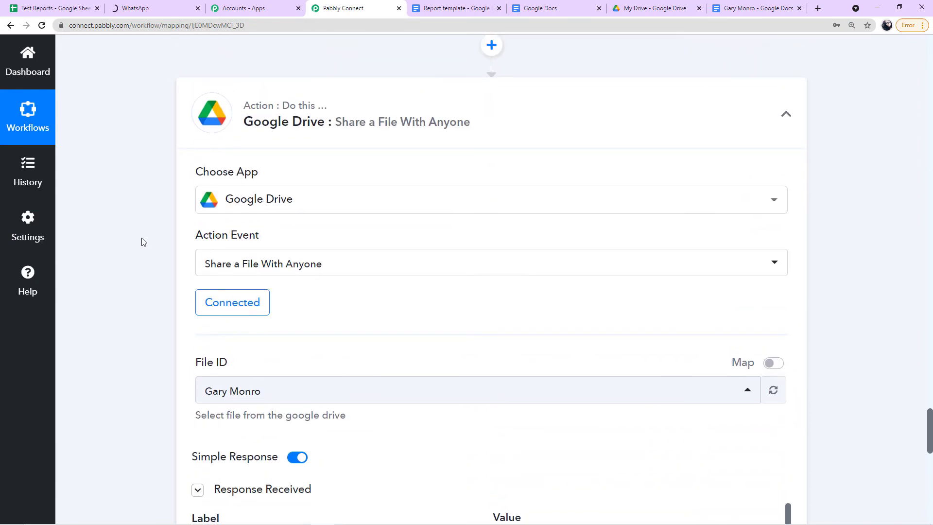
pyautogui.scroll(-9, 142, 241)
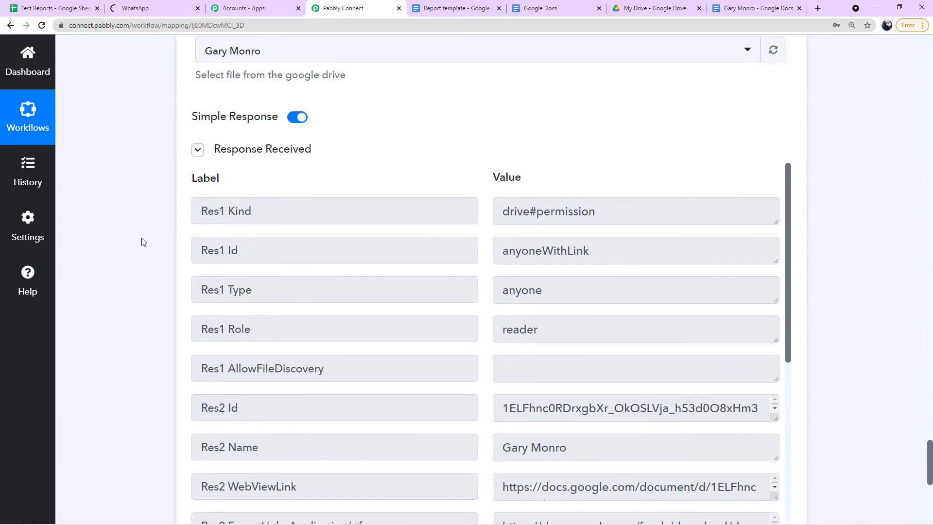
pyautogui.scroll(-2, 143, 242)
pyautogui.scroll(-3, 437, 155)
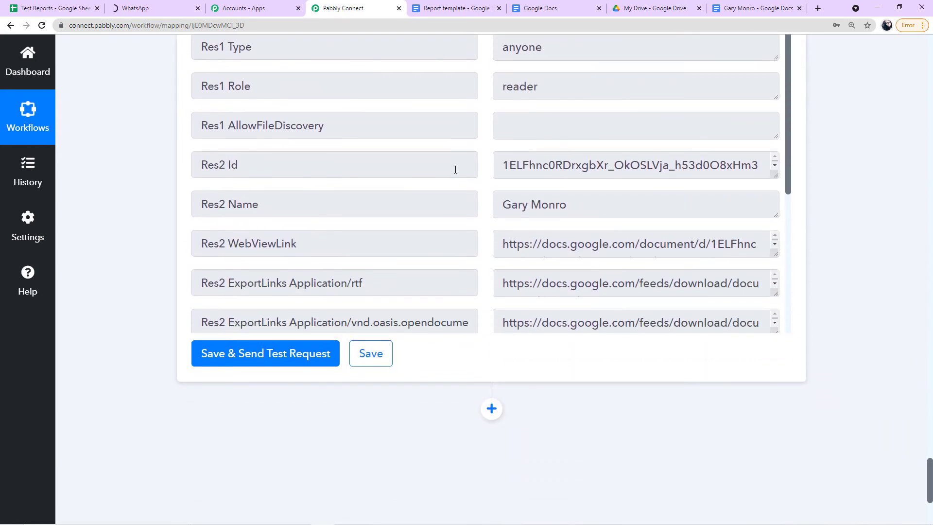
pyautogui.scroll(-3, 456, 169)
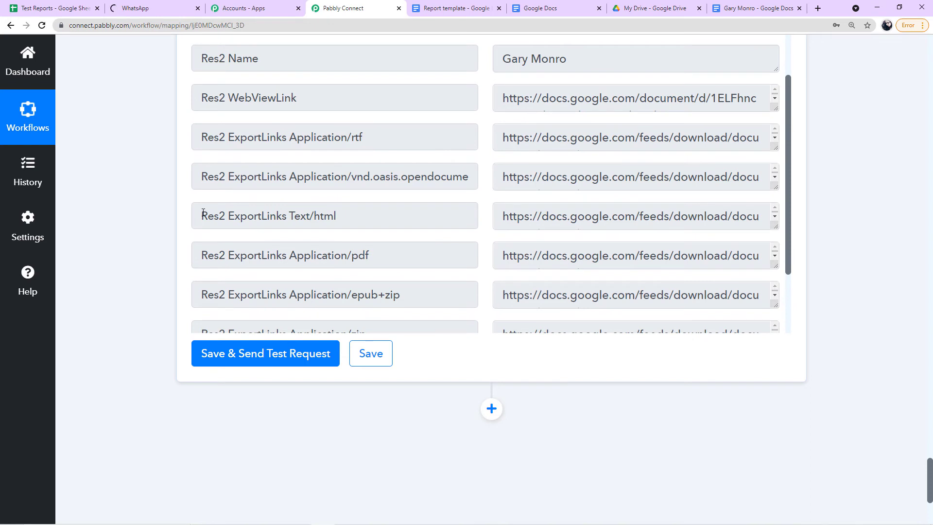
pyautogui.scroll(-1, 155, 217)
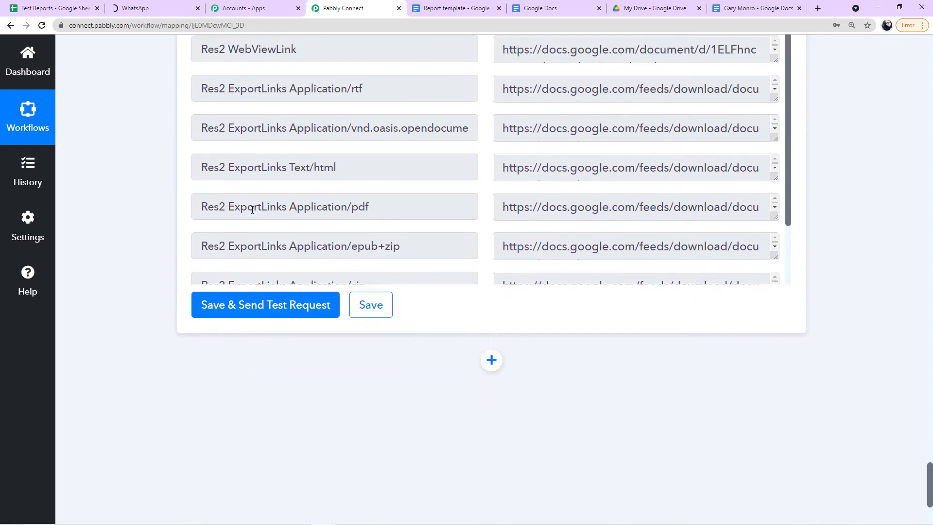
pyautogui.scroll(-2, 249, 211)
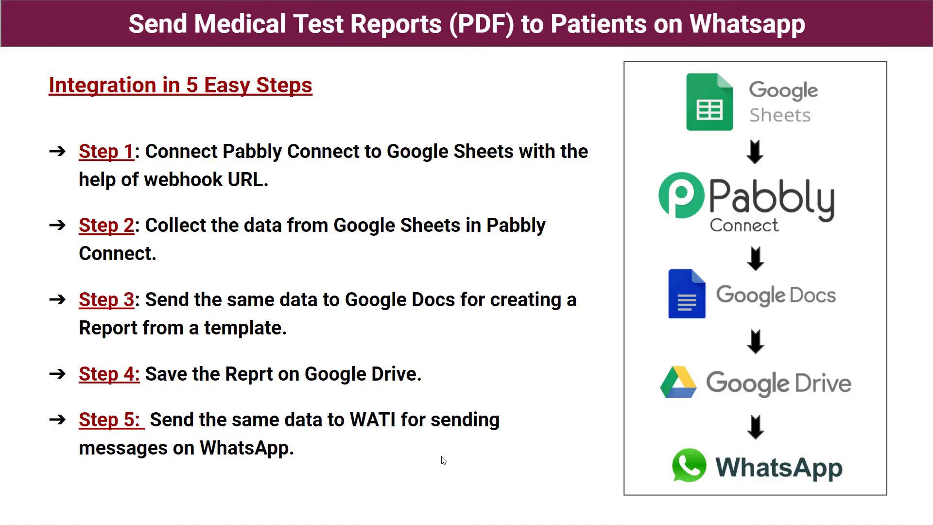
# - Add a WATI action after the Google Drive step in the workflow
pyautogui.hotkey('alt', 'Tab')
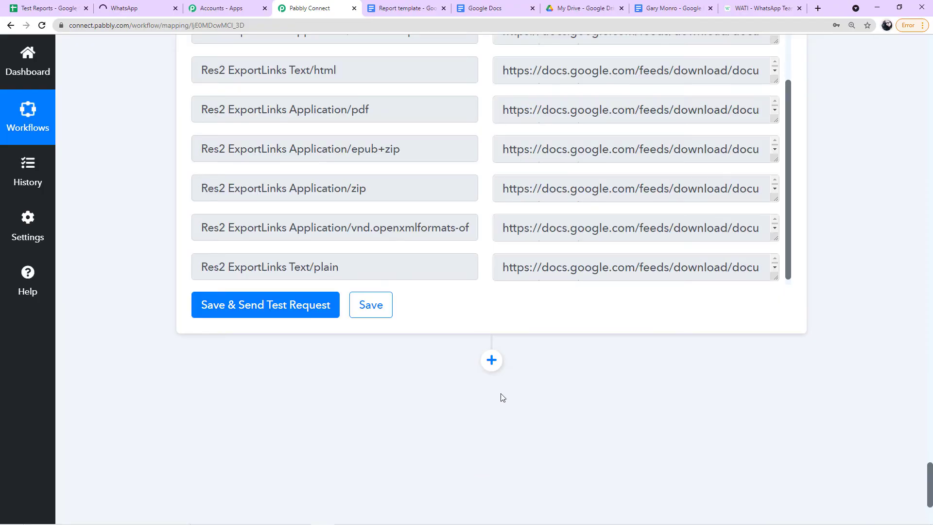
pyautogui.click(491, 361)
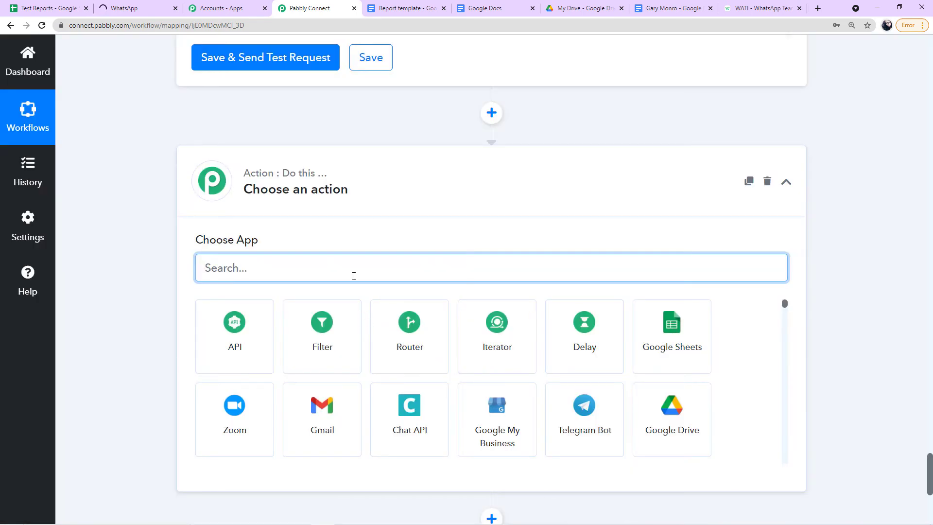
pyautogui.write('wati')
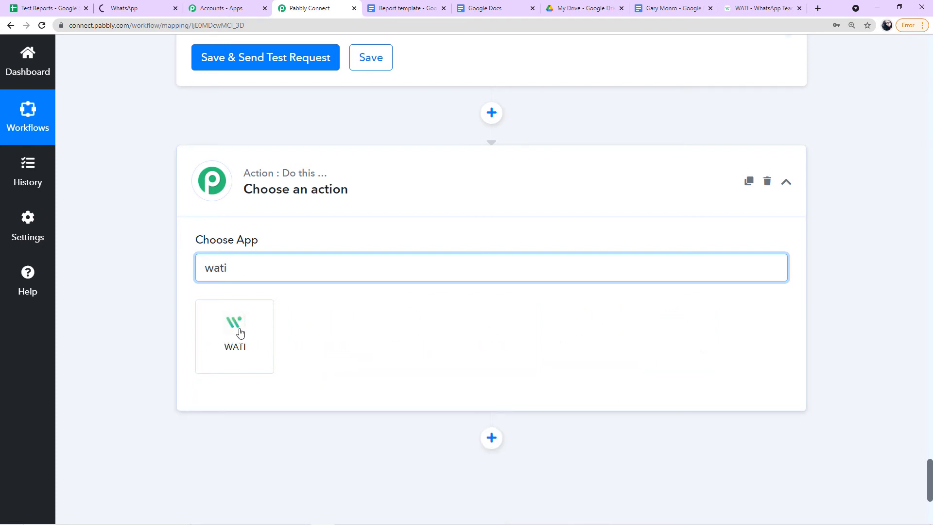
pyautogui.click(232, 344)
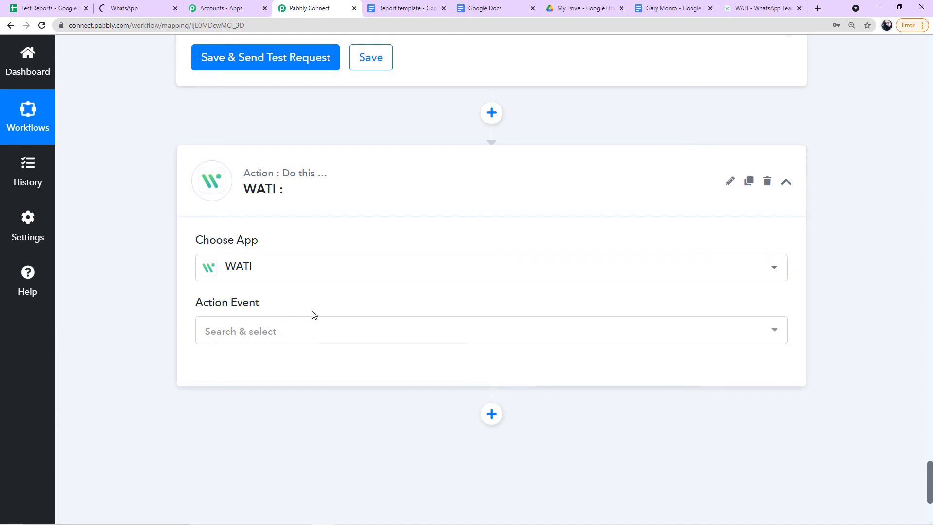
# - Set the WATI step's action event to Send Template Message
pyautogui.click(298, 338)
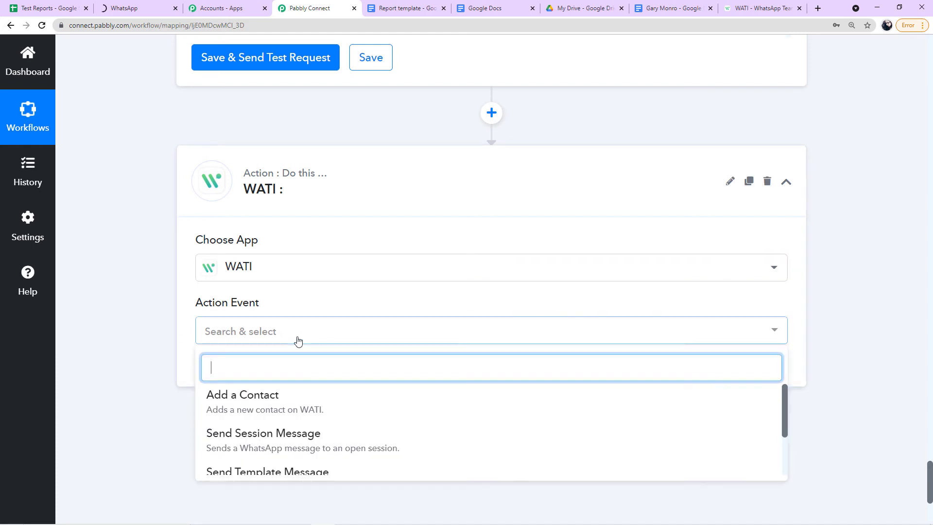
pyautogui.scroll(-1, 298, 441)
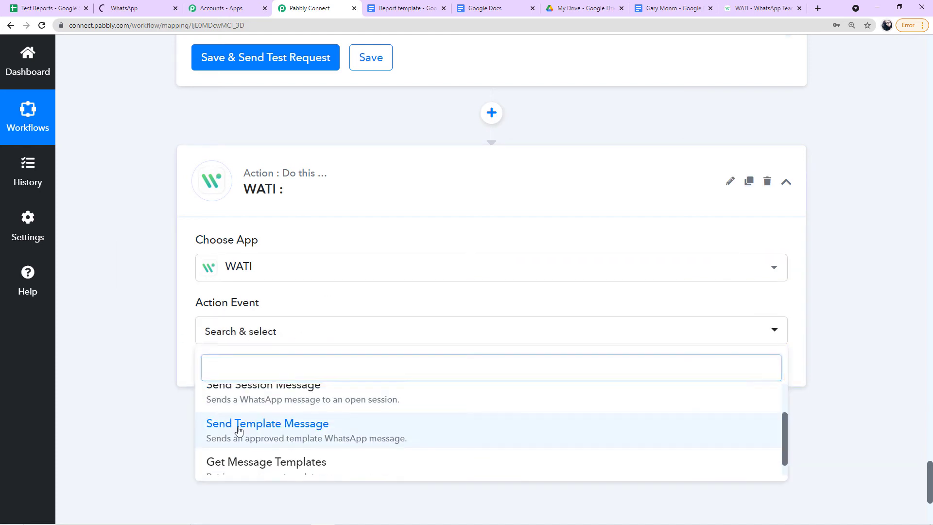
pyautogui.click(294, 429)
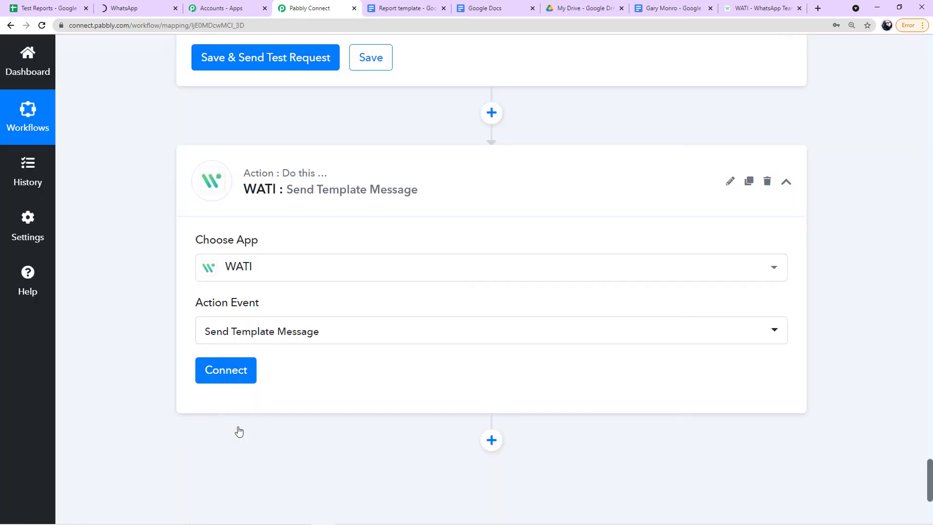
# - Start adding a new WATI connection and bring up its API Endpoint and Access Token fields
pyautogui.click(210, 383)
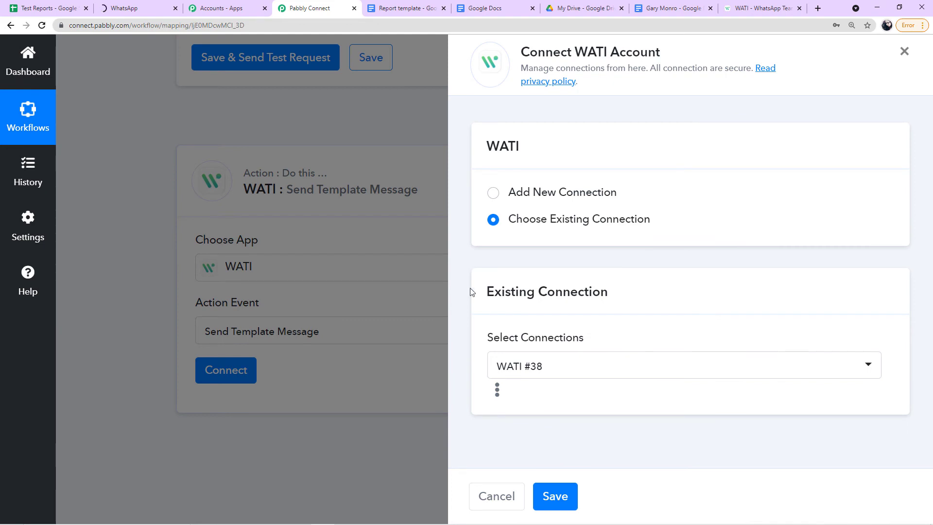
pyautogui.click(493, 192)
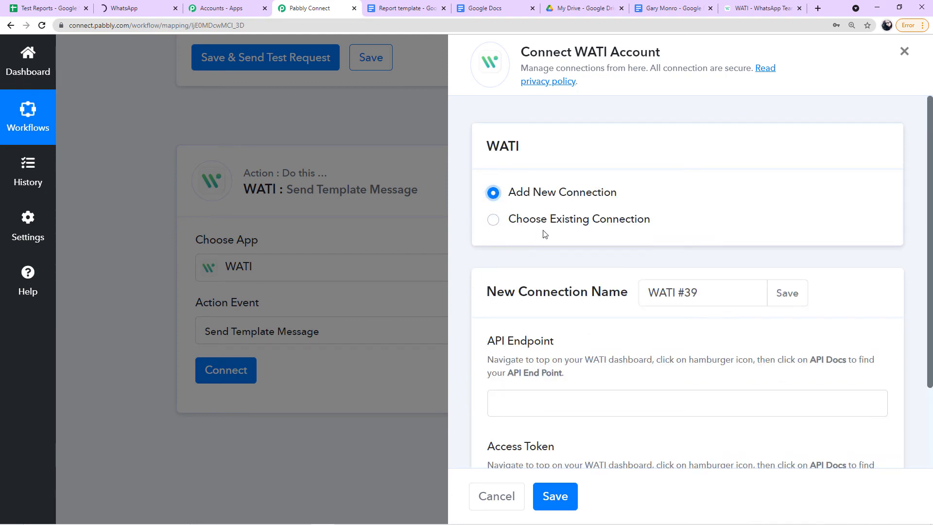
pyautogui.scroll(-2, 543, 233)
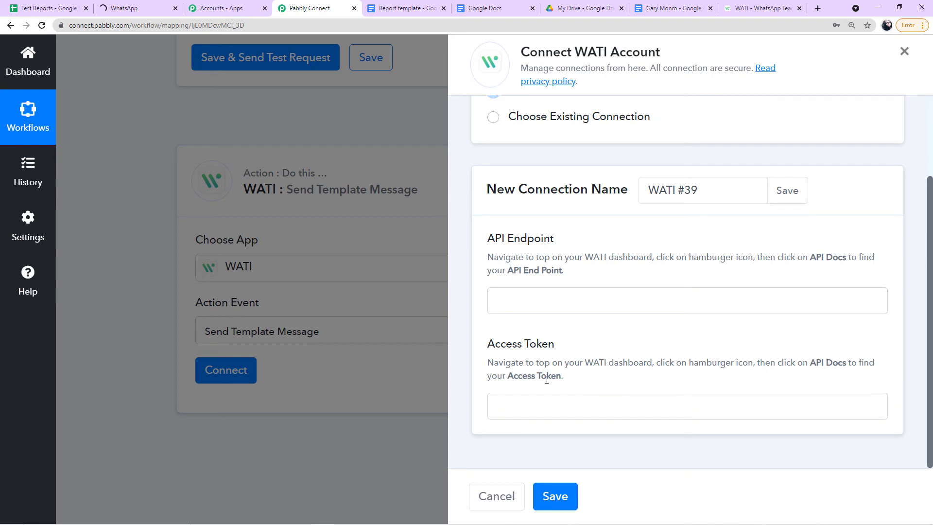
# - Switch to WATI, open its API Docs page and copy the API endpoint
pyautogui.click(770, 9)
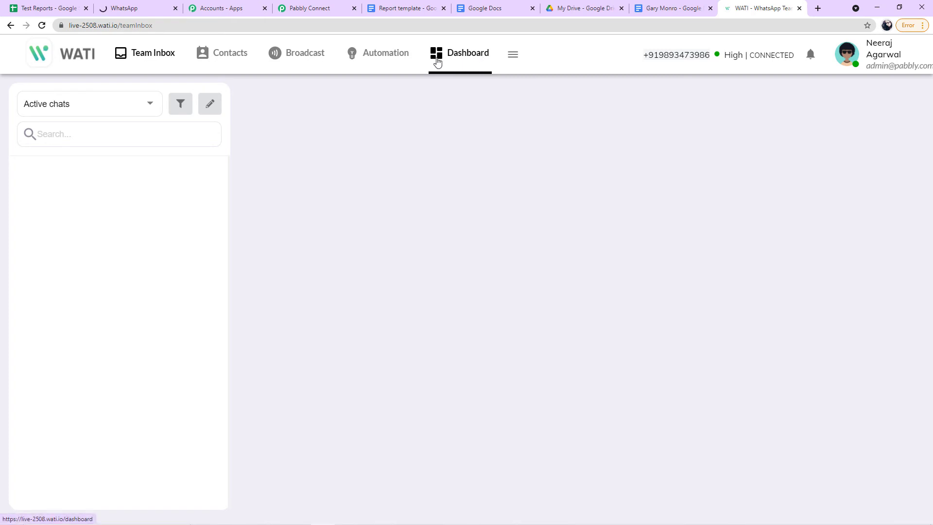
pyautogui.click(514, 63)
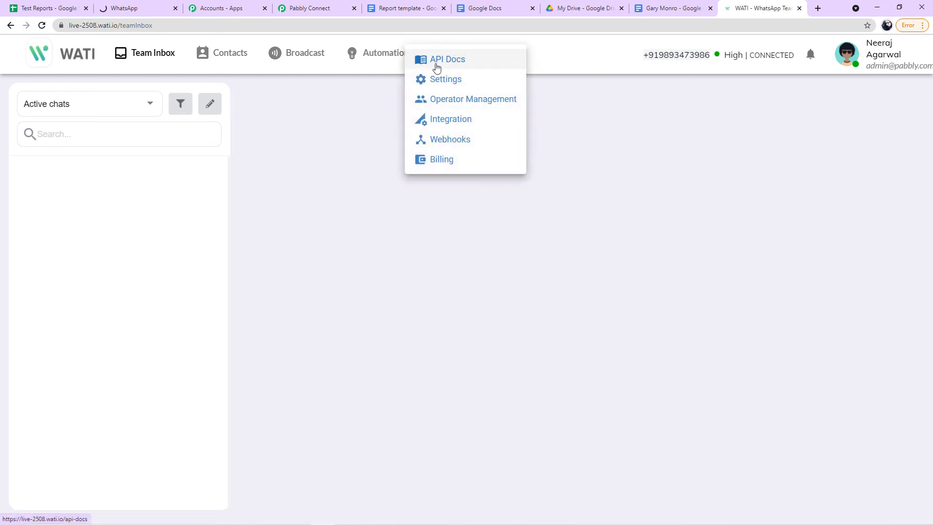
pyautogui.click(454, 65)
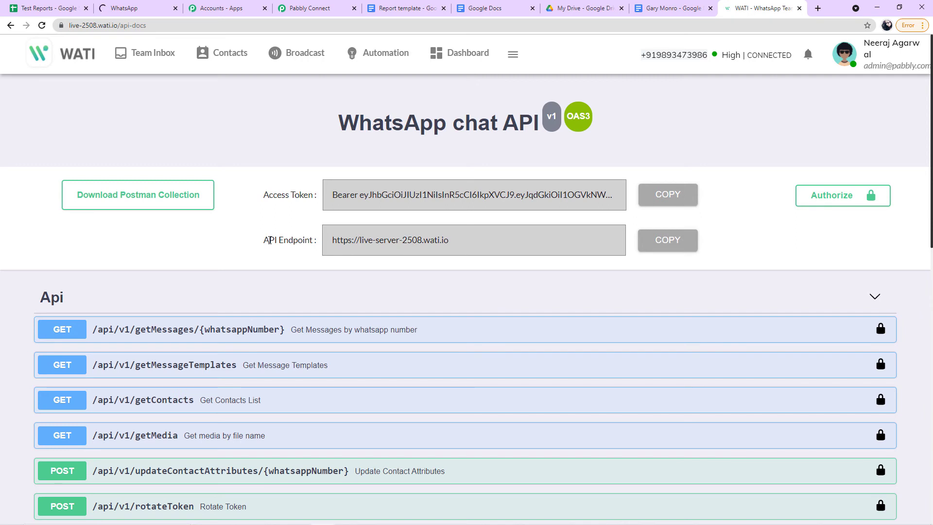
pyautogui.click(679, 249)
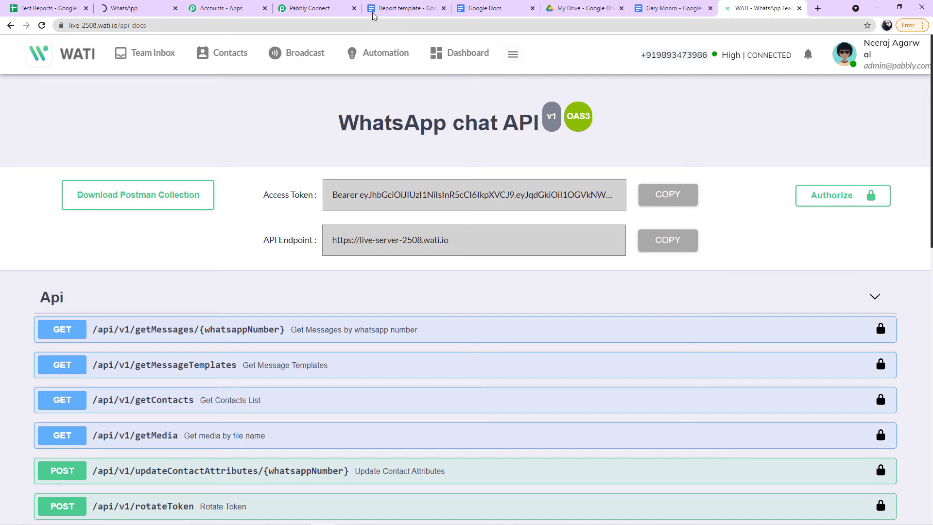
# - Switch back to Pabbly Connect and paste the copied WATI API endpoint into the new connection's API Endpoint field
pyautogui.click(313, 8)
pyautogui.rightClick(569, 302)
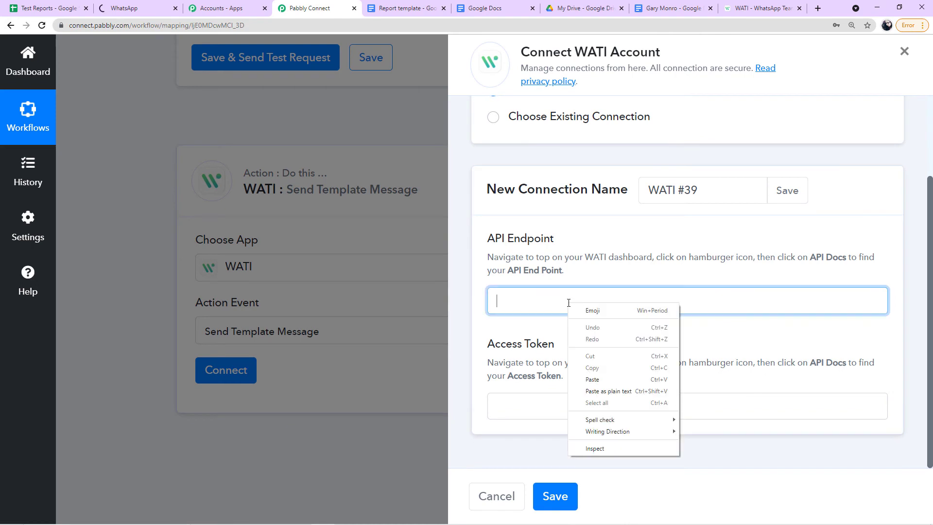
pyautogui.click(596, 373)
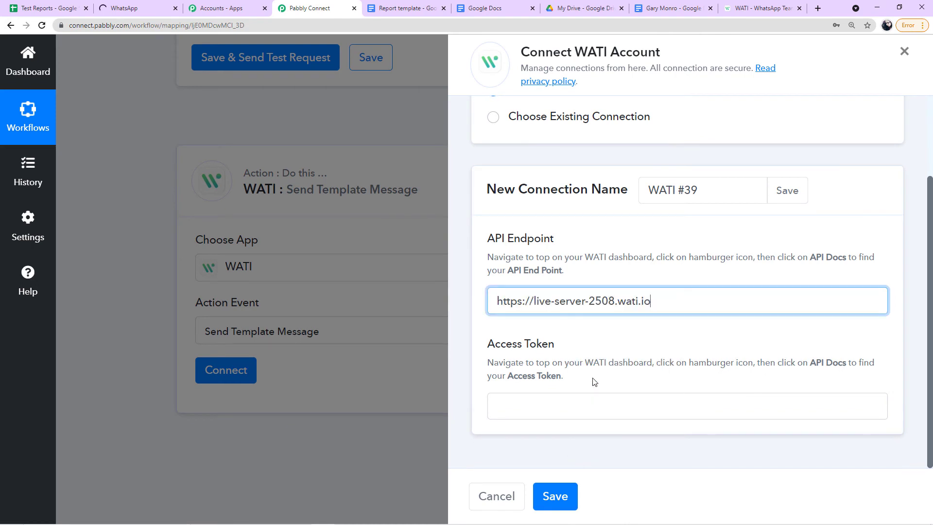
# - Copy the access token from WATI's API Docs, paste it into the connection's Access Token field in Pabbly Connect and save the connection
pyautogui.click(747, 11)
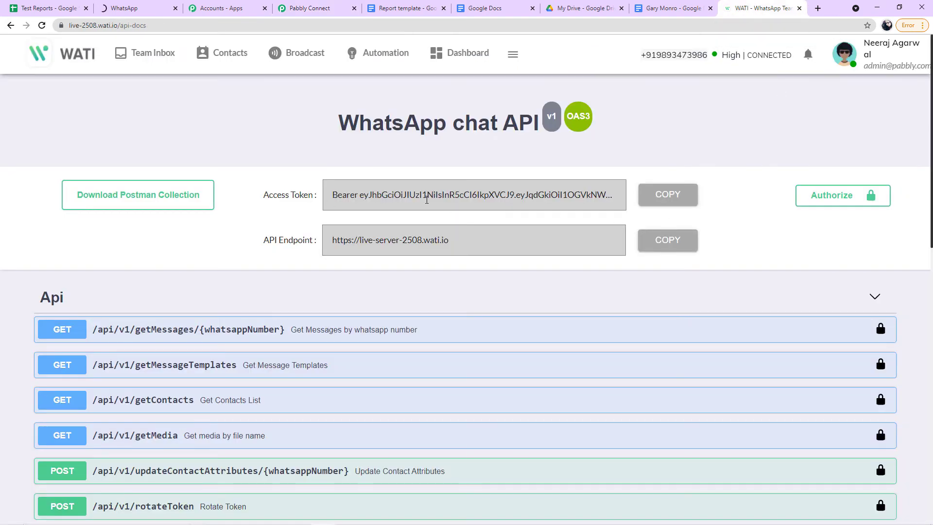
pyautogui.click(668, 194)
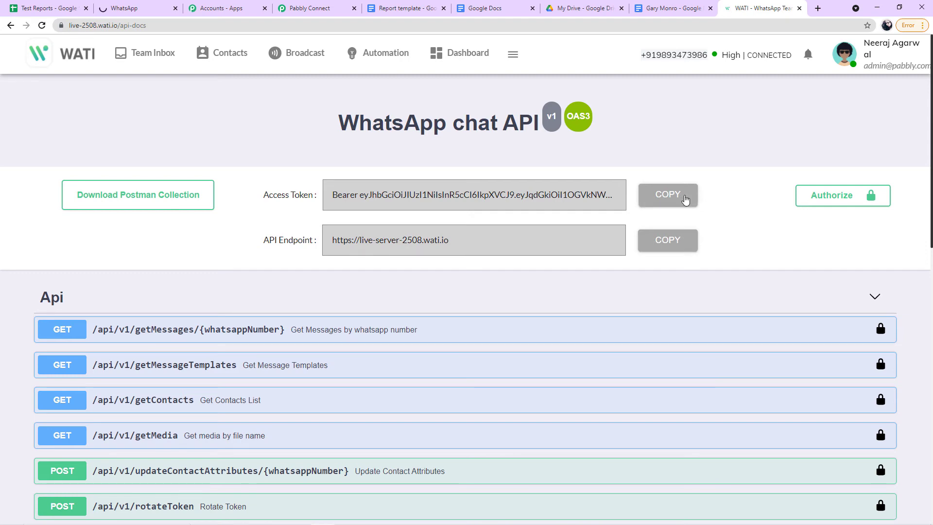
pyautogui.click(309, 9)
pyautogui.rightClick(531, 399)
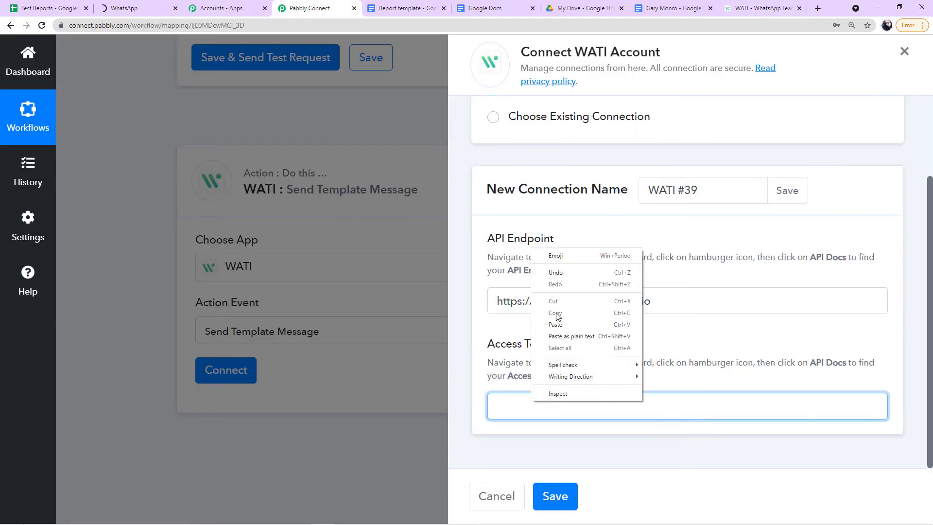
pyautogui.click(557, 324)
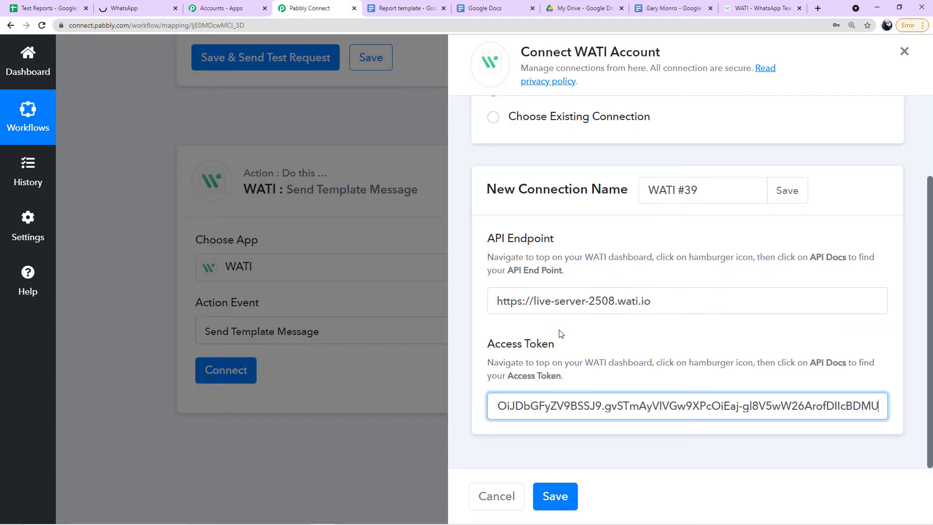
pyautogui.click(557, 496)
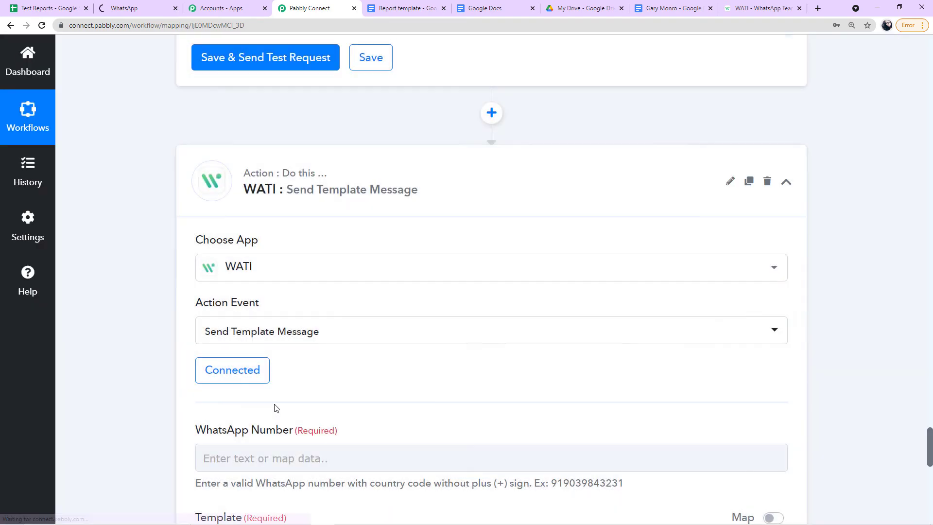
# - Map the WATI step's WhatsApp Number to Patient Mobile from the Google Sheets New Spreadsheet Row step
pyautogui.scroll(-2, 161, 354)
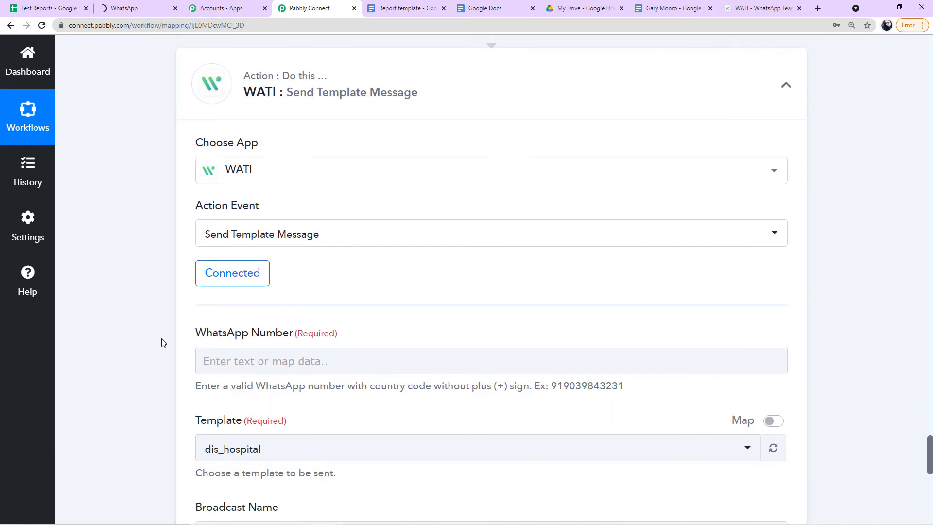
pyautogui.scroll(-1, 161, 340)
pyautogui.scroll(-1, 161, 325)
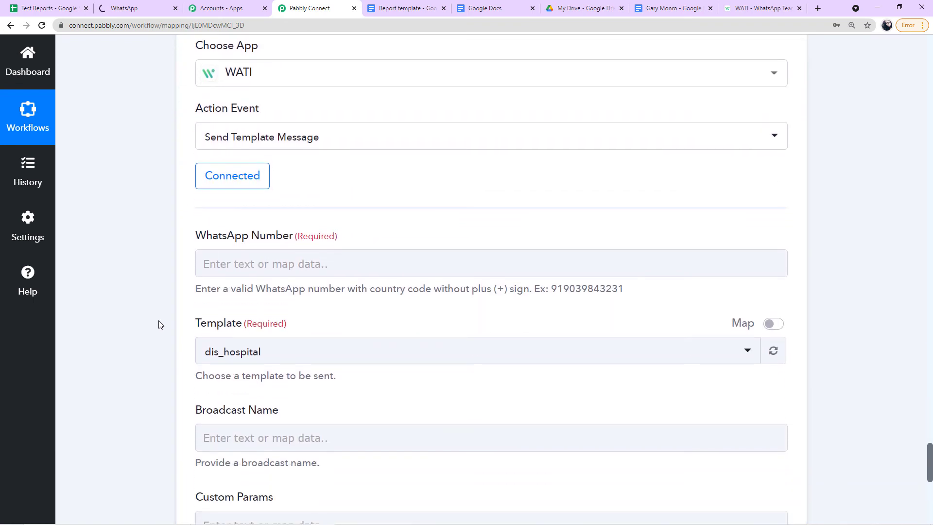
pyautogui.scroll(-3, 162, 314)
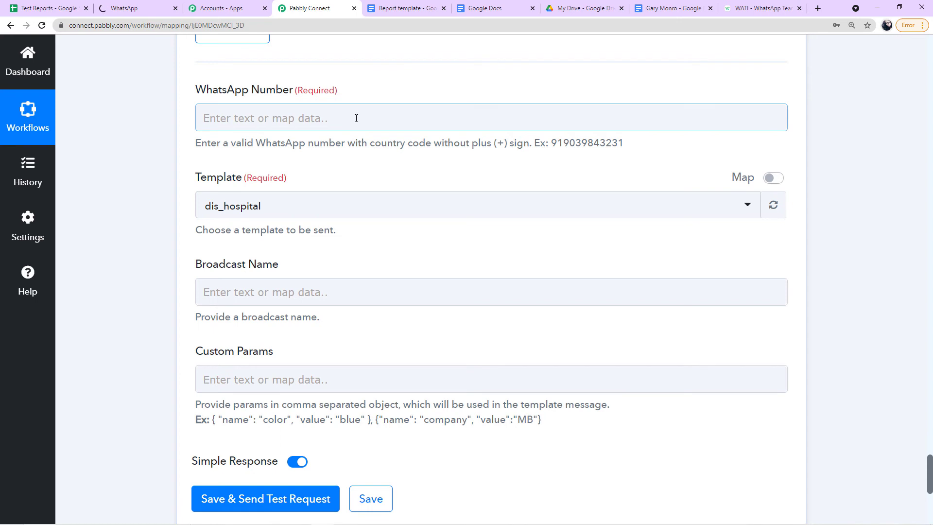
pyautogui.click(356, 118)
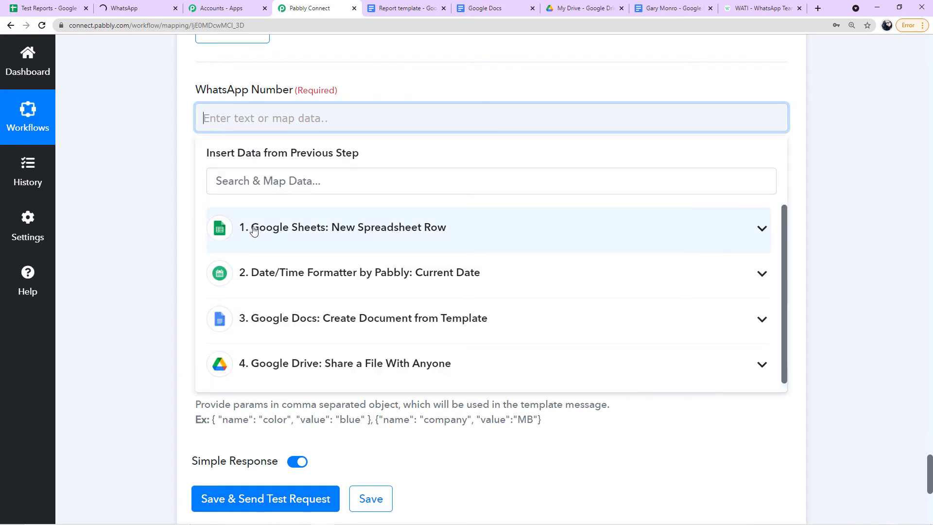
pyautogui.click(416, 235)
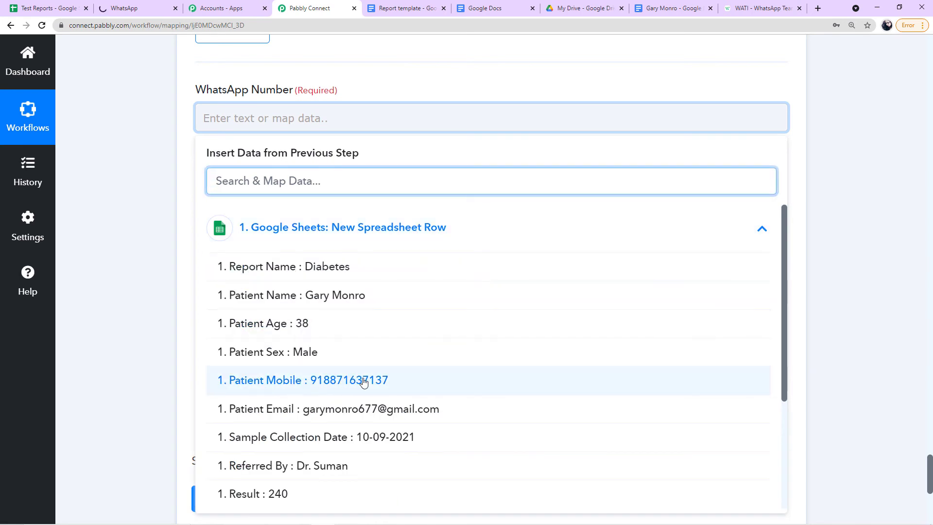
pyautogui.click(364, 381)
pyautogui.click(156, 235)
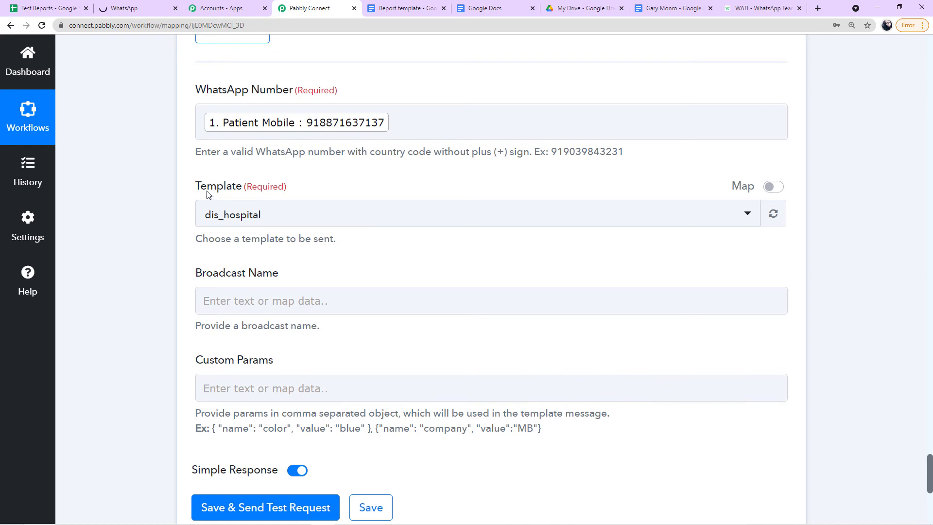
# - Switch to WATI and bring up the list of broadcast template messages
pyautogui.click(758, 10)
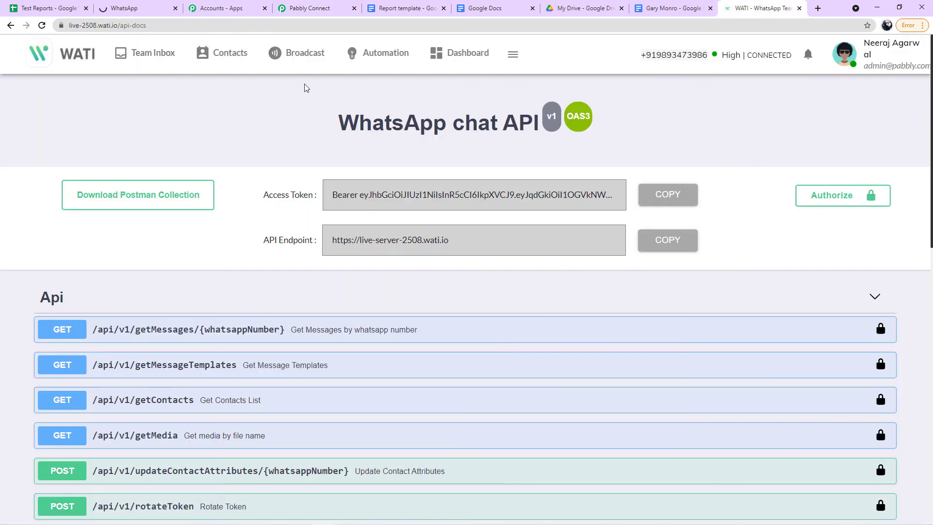
pyautogui.click(288, 62)
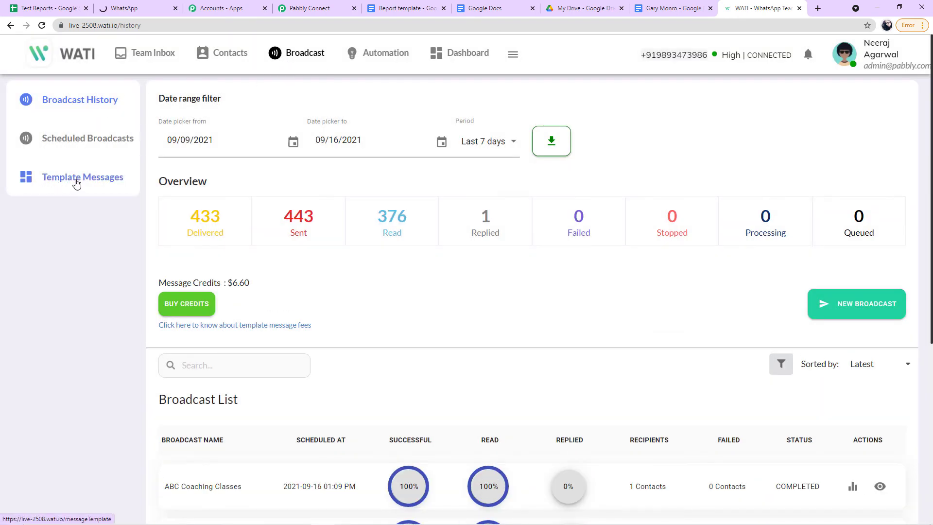
pyautogui.click(77, 181)
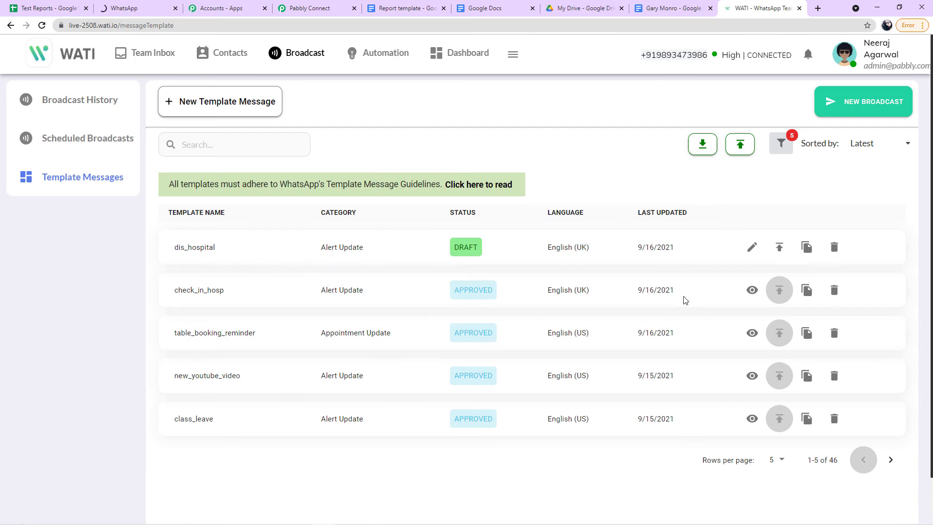
# - View the check_in_hosp template message and examine how its body text uses variables, closing it when done
pyautogui.click(751, 291)
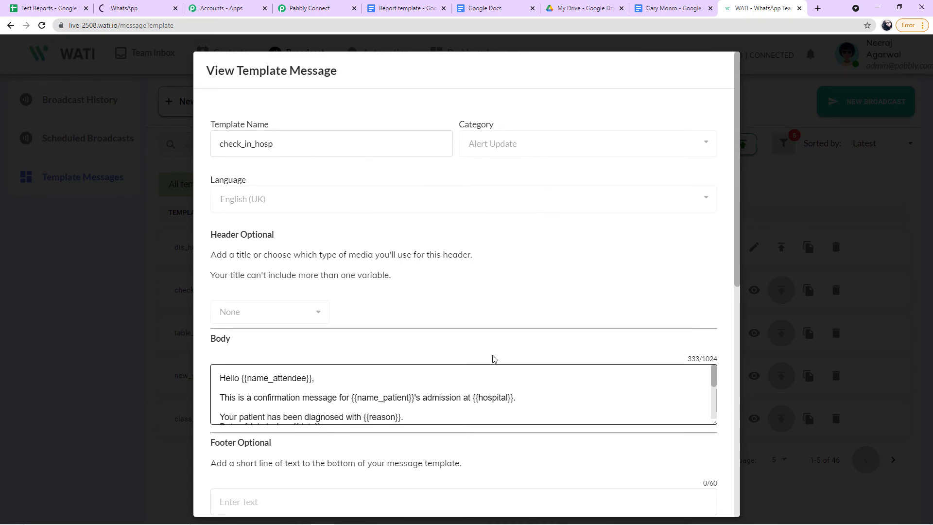
pyautogui.scroll(-2, 513, 371)
pyautogui.scroll(2, 513, 372)
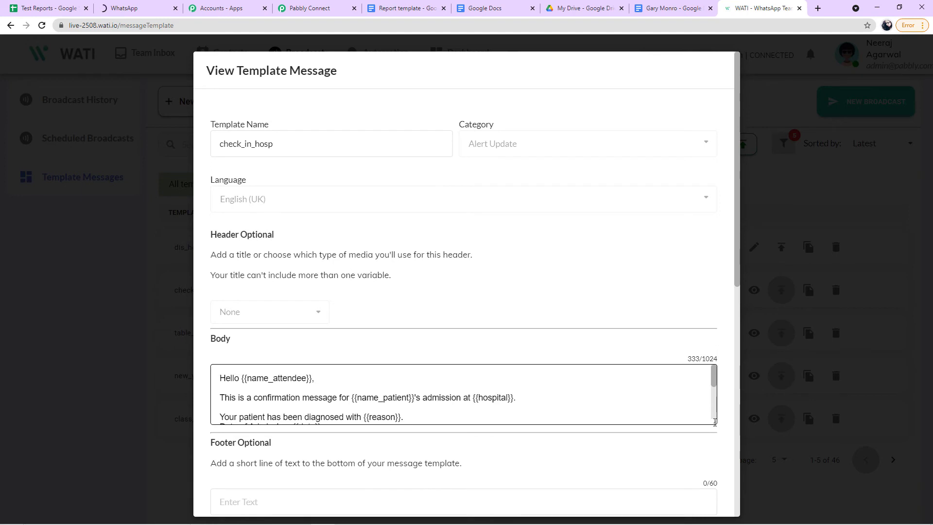
pyautogui.moveTo(714, 422); pyautogui.dragTo(717, 441)
pyautogui.scroll(-1, 623, 321)
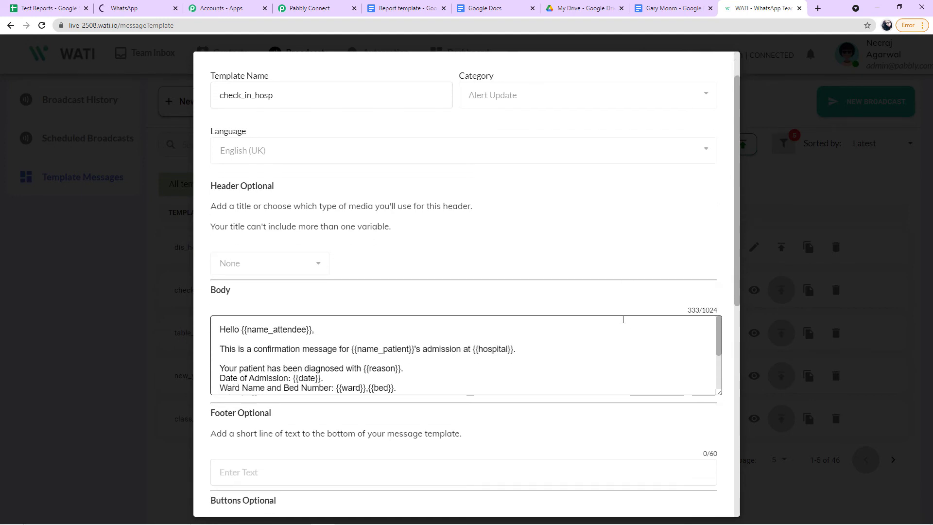
pyautogui.scroll(-2, 457, 363)
pyautogui.scroll(3, 458, 363)
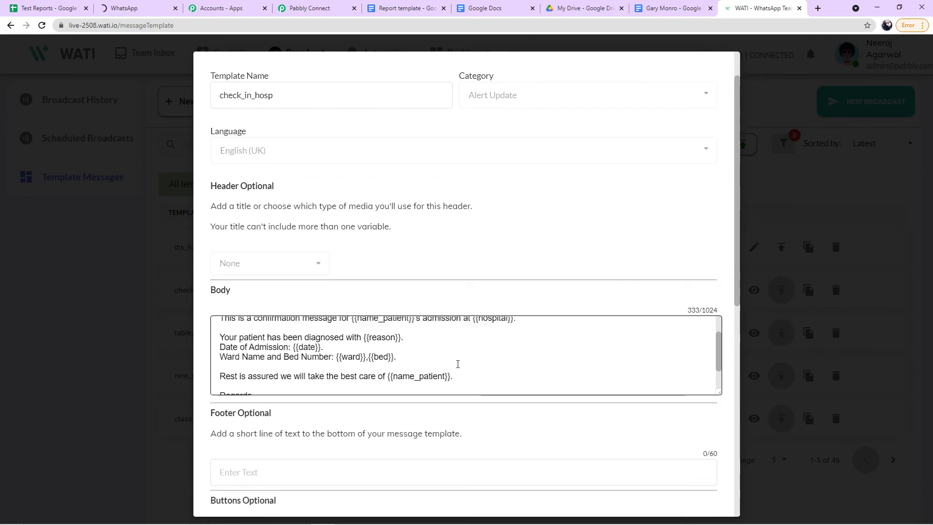
pyautogui.scroll(-1, 457, 364)
pyautogui.scroll(-2, 458, 364)
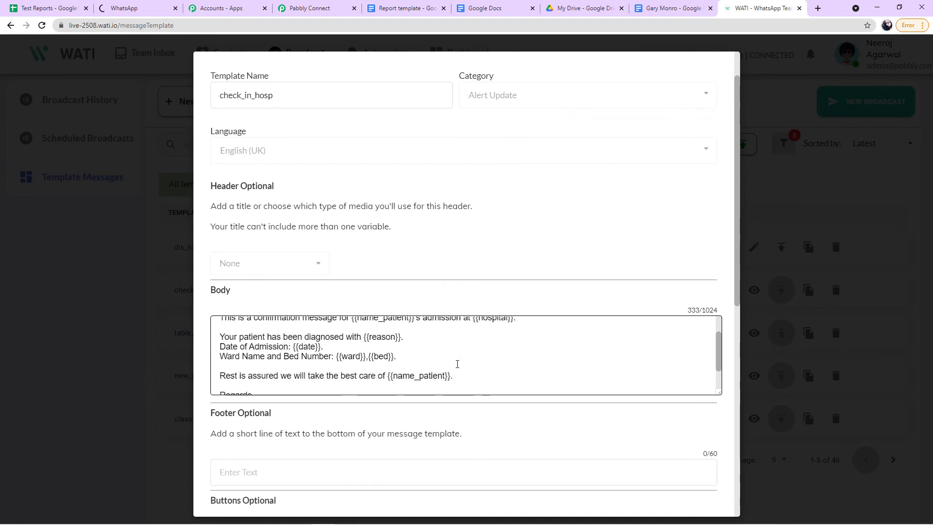
pyautogui.click(132, 313)
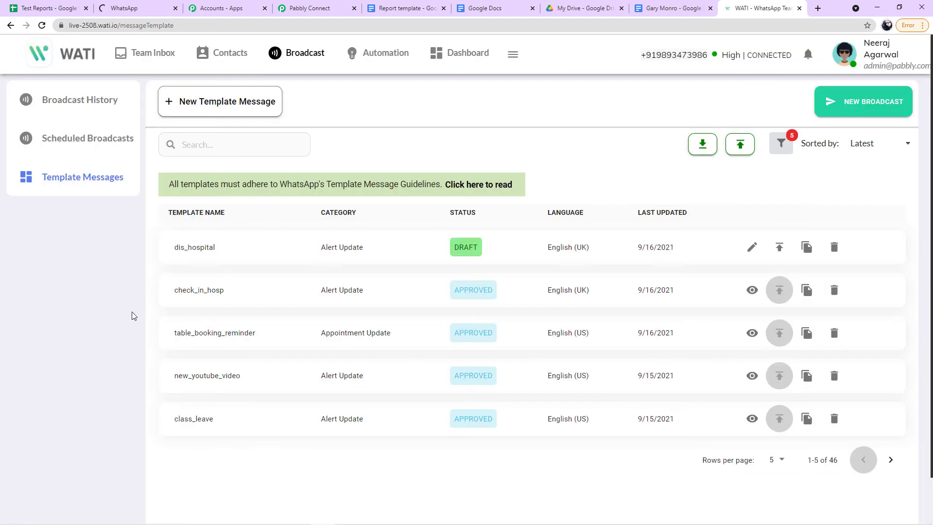
# - Bring up a blank new template message form, review its category options and fields, and close it without saving
pyautogui.click(197, 113)
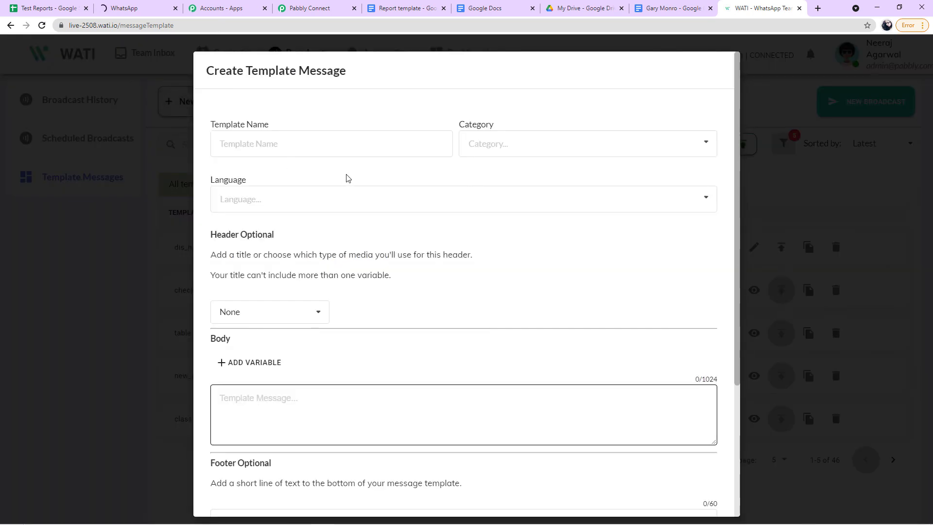
pyautogui.click(599, 152)
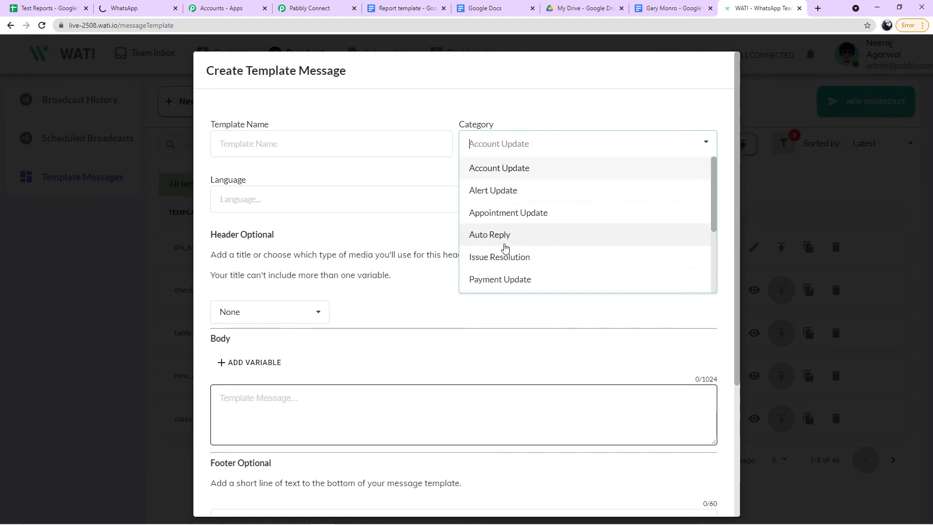
pyautogui.click(421, 228)
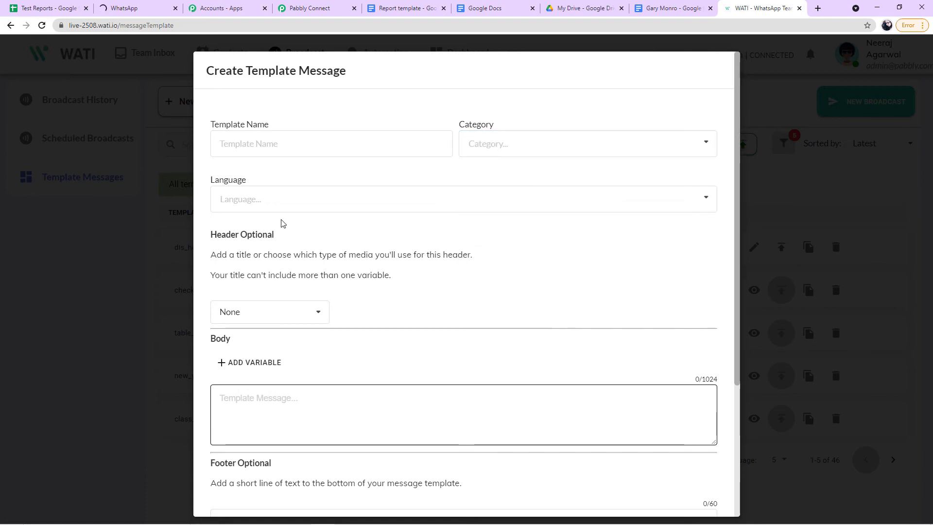
pyautogui.scroll(-2, 442, 316)
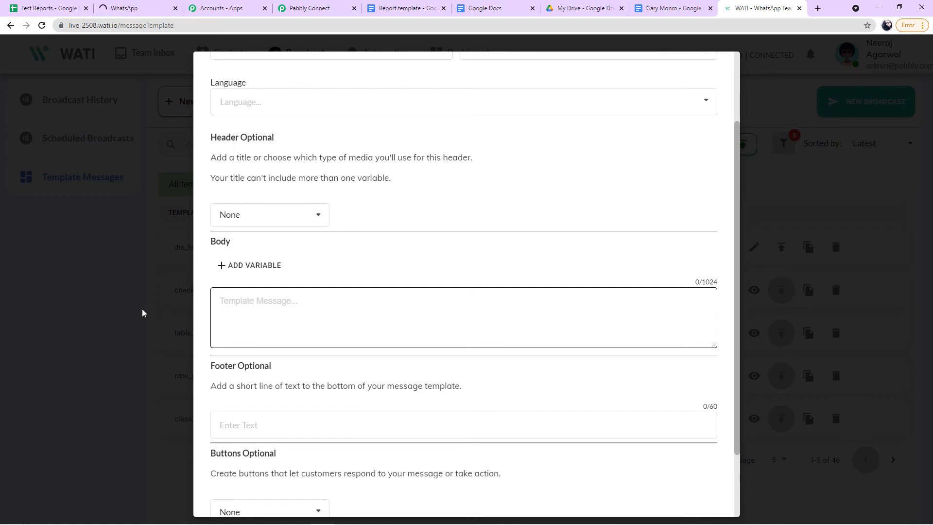
pyautogui.scroll(-2, 443, 311)
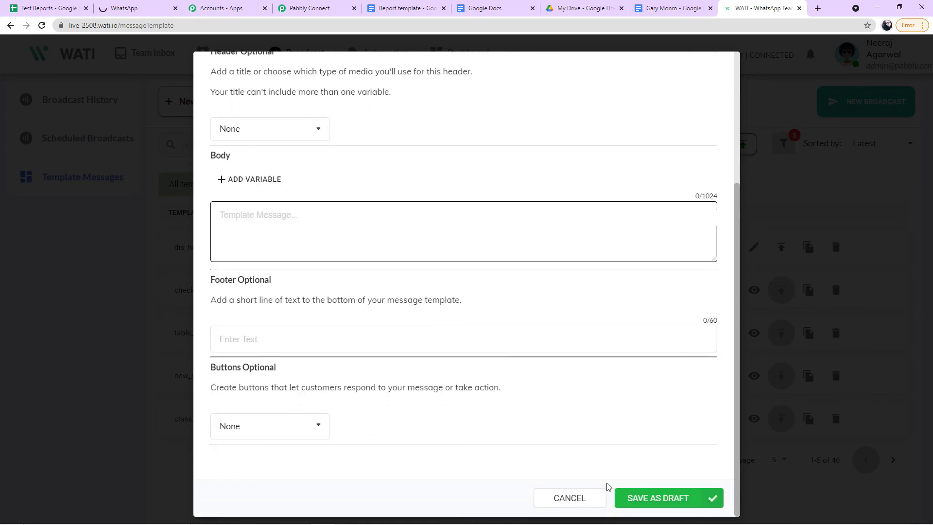
pyautogui.click(165, 339)
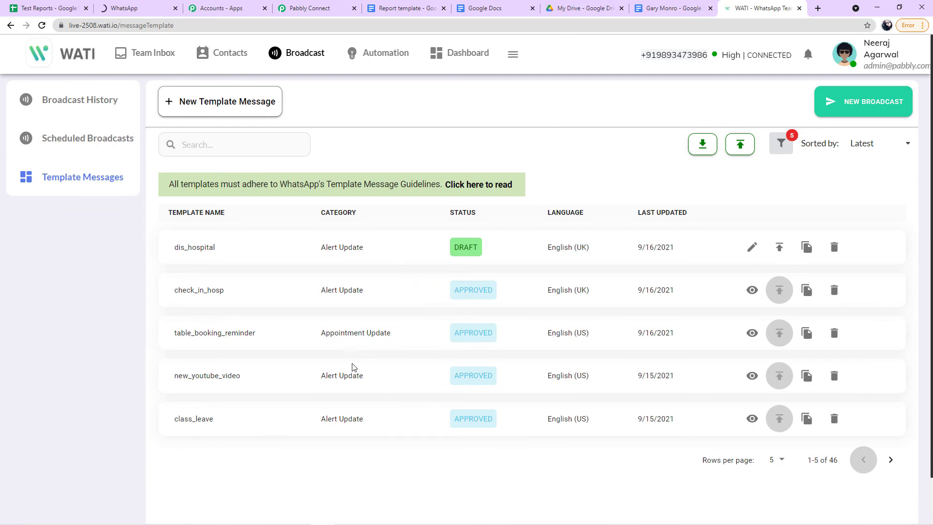
# - Return to Pabbly Connect and set the WATI step's template to medical_test_report
pyautogui.click(314, 11)
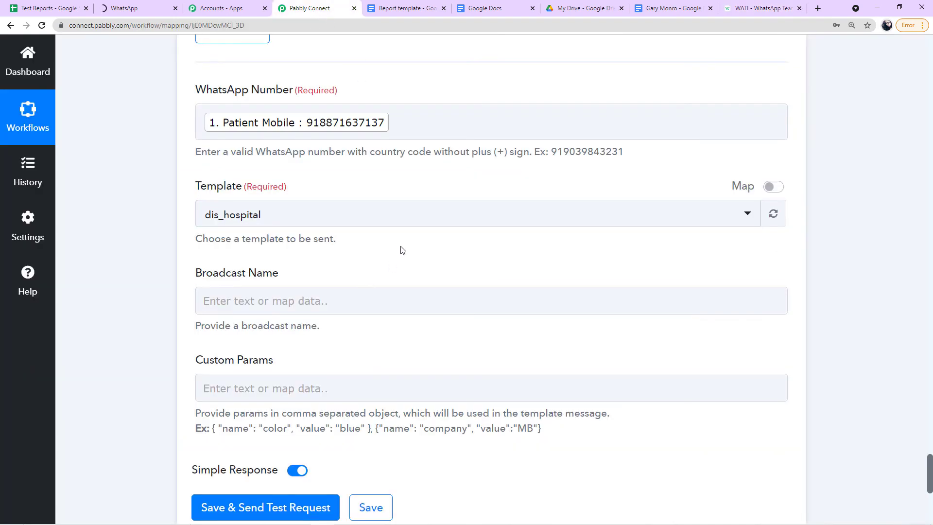
pyautogui.scroll(-2, 403, 249)
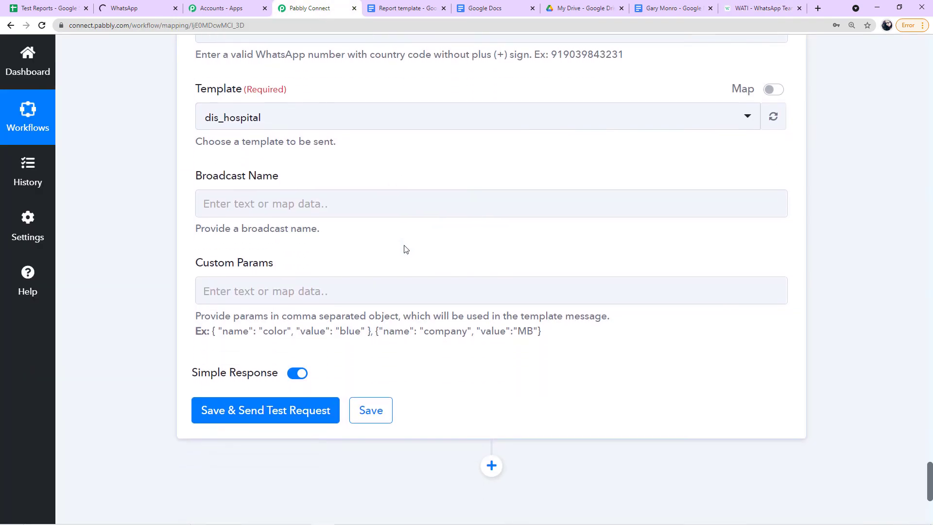
pyautogui.click(383, 122)
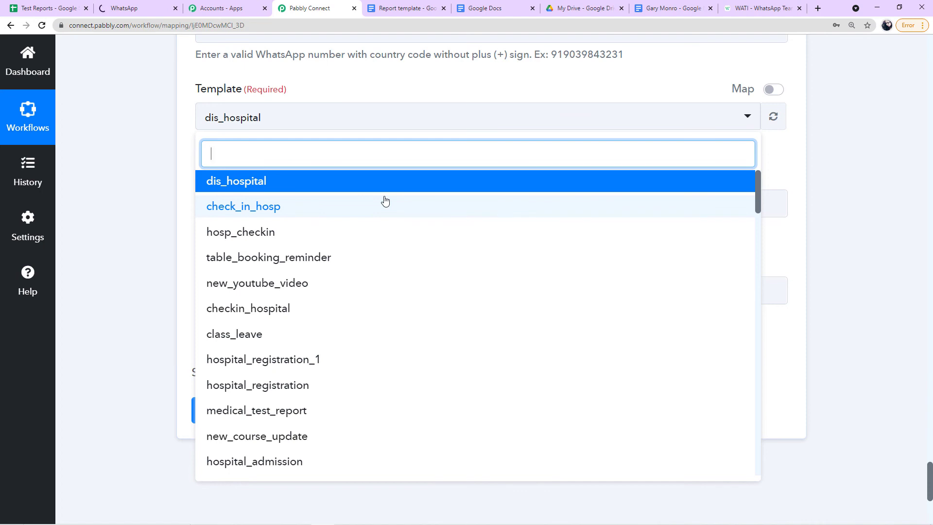
pyautogui.click(271, 417)
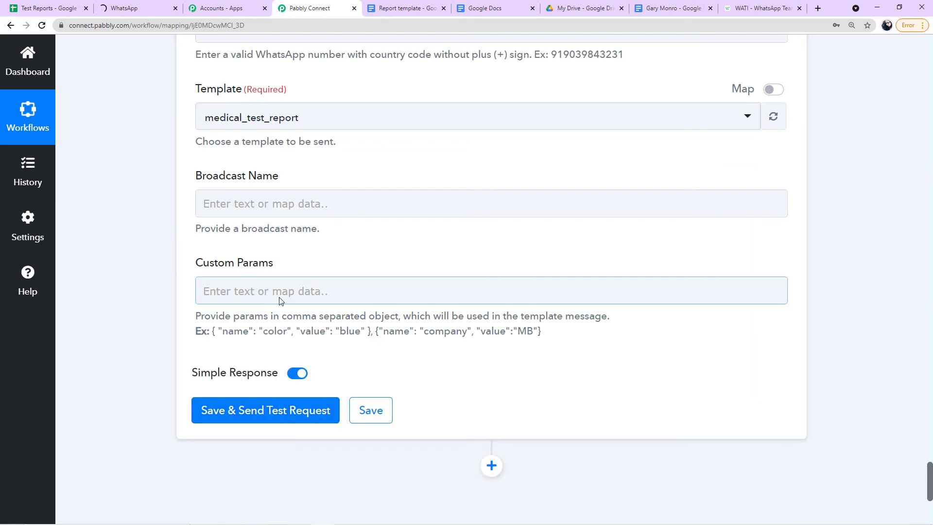
# - Set the WATI step's Broadcast Name to XYZ Hospital
pyautogui.click(320, 206)
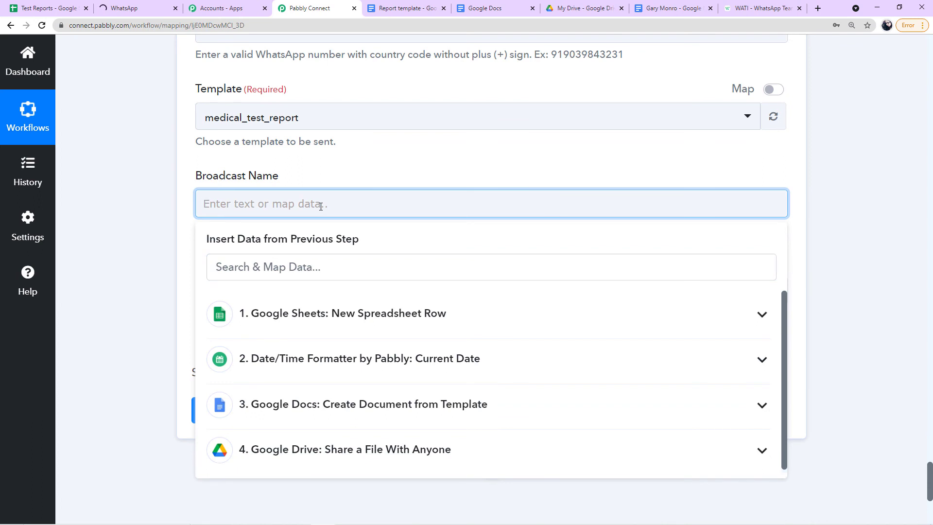
pyautogui.write('XYZ')
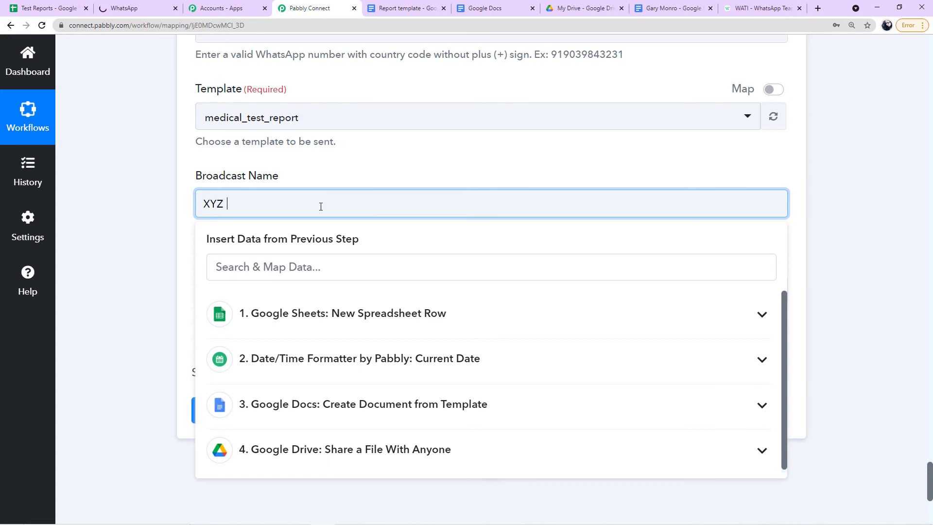
pyautogui.write(' Hospital')
pyautogui.press('BackSpace')
pyautogui.press('BackSpace')
pyautogui.press('BackSpace')
pyautogui.write('tal')
pyautogui.click(161, 224)
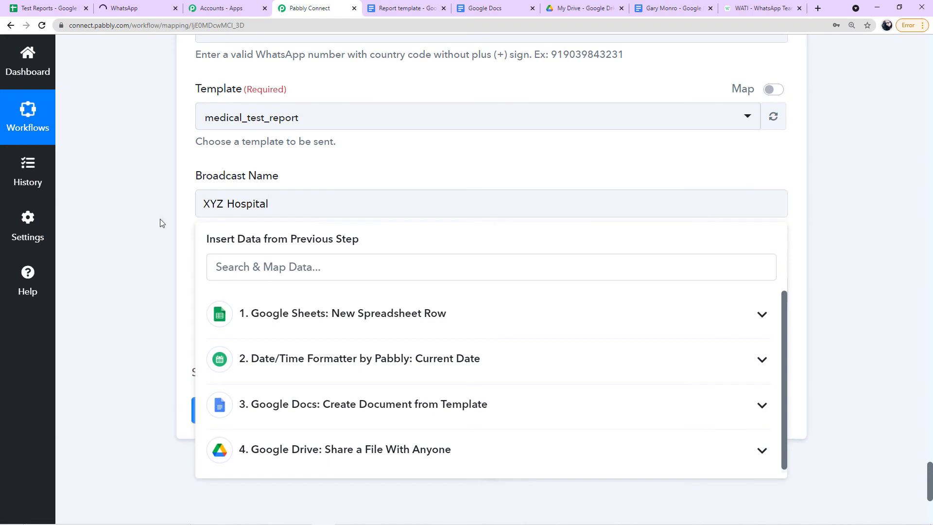
# - Switch to WATI, view the medical_test_report template, and enlarge its body text to examine the variables it uses
pyautogui.scroll(-1, 247, 301)
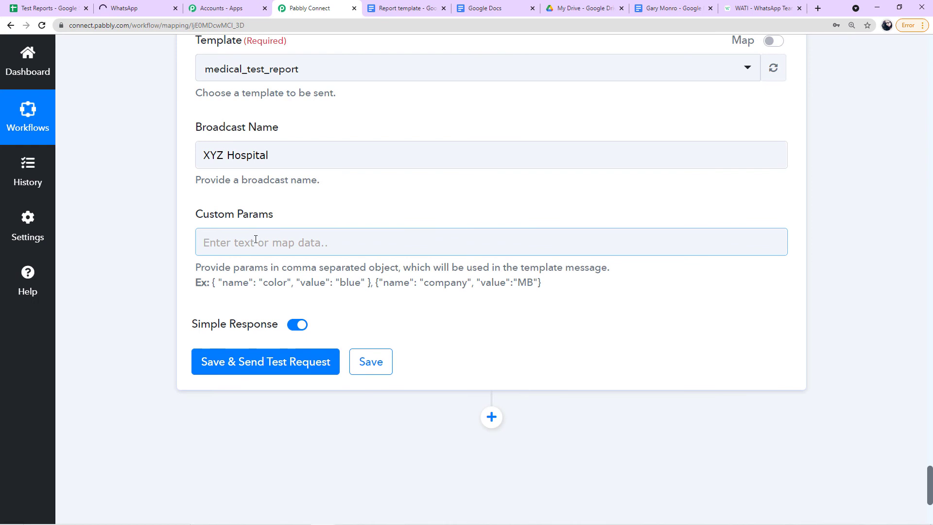
pyautogui.click(757, 6)
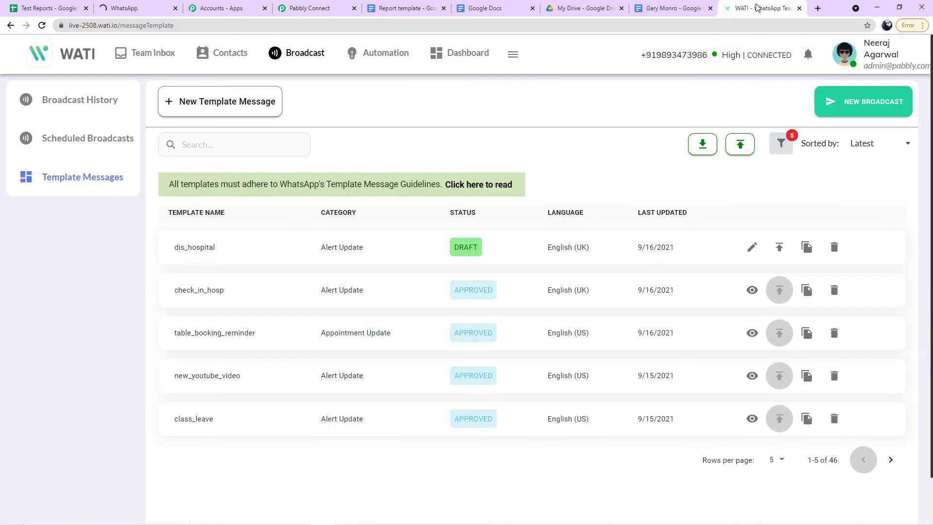
pyautogui.click(892, 460)
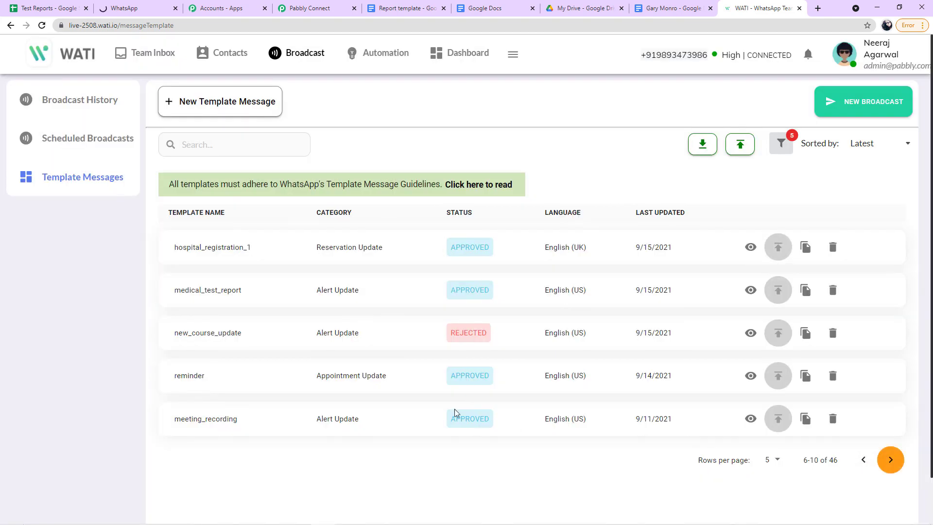
pyautogui.click(752, 292)
pyautogui.scroll(-3, 659, 274)
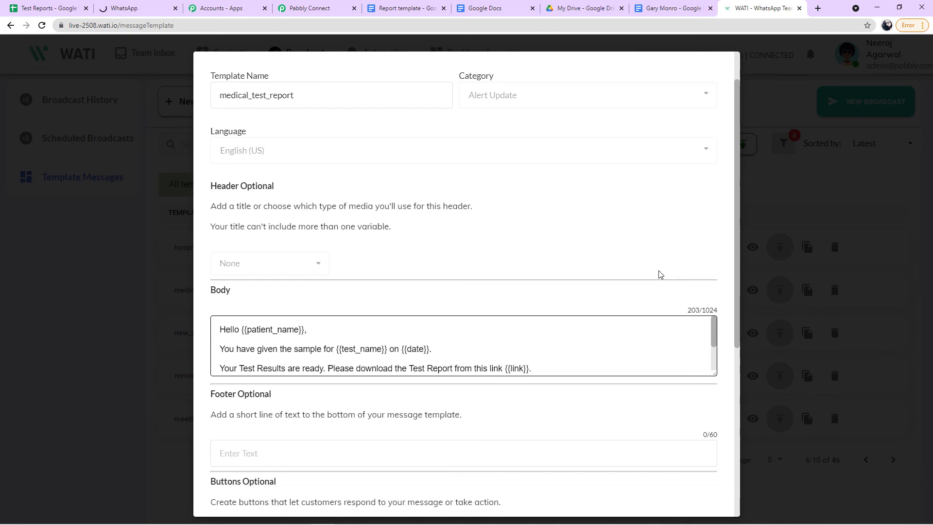
pyautogui.moveTo(714, 276); pyautogui.dragTo(713, 336)
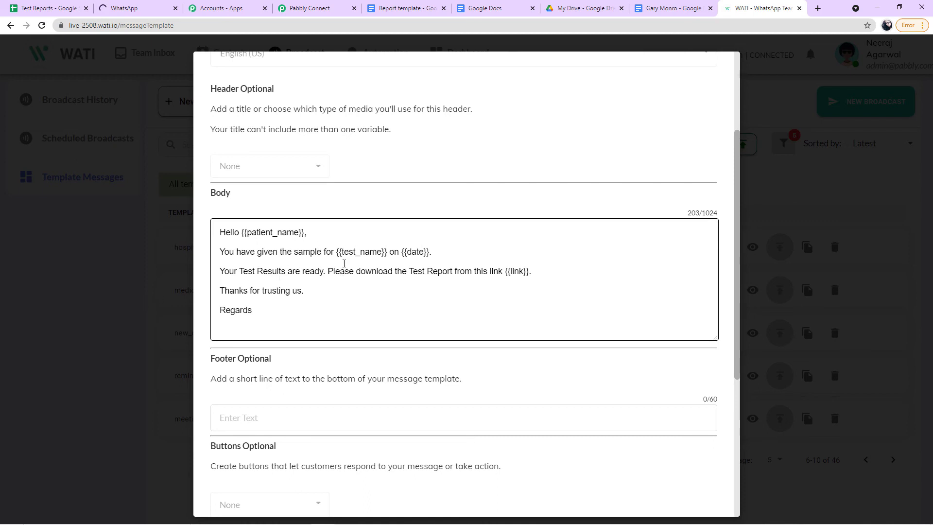
# - Back in Pabbly Connect, copy the example object { "name": "color", "value": "blue" } into the WATI step's Custom Params
pyautogui.click(311, 9)
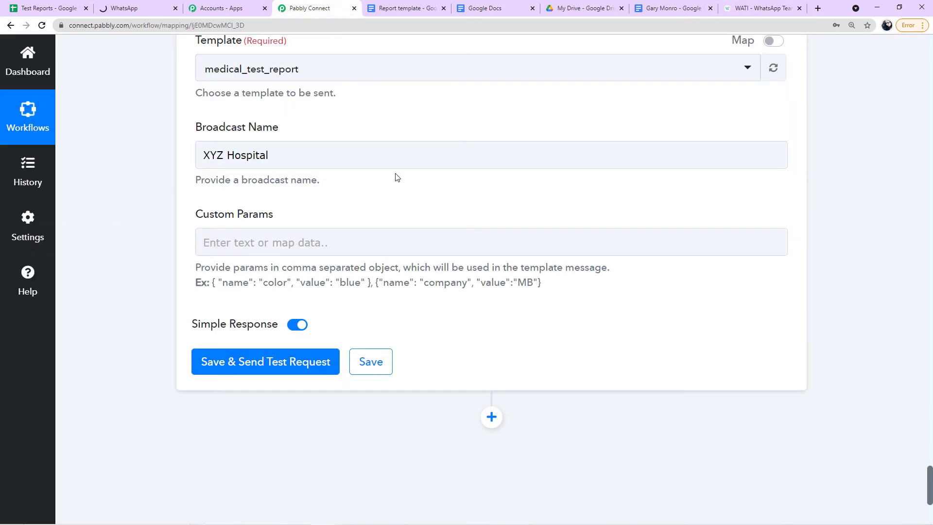
pyautogui.click(255, 247)
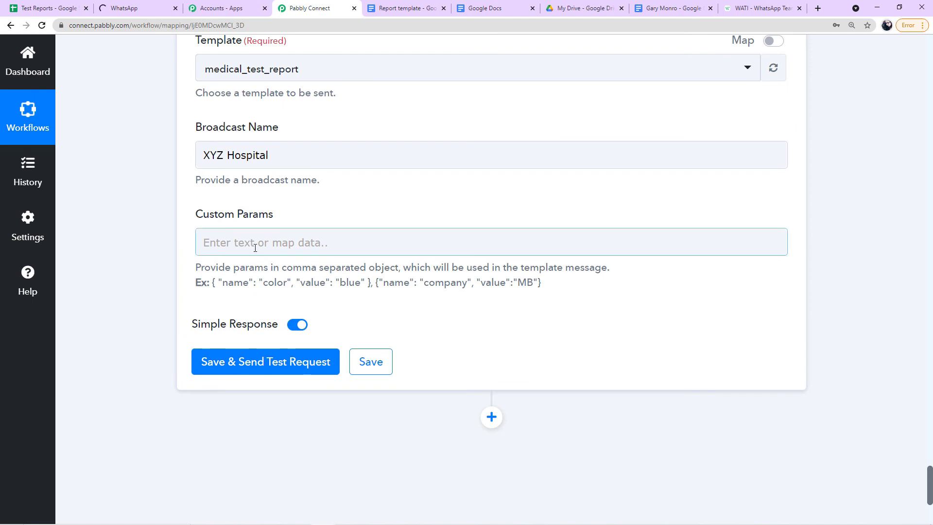
pyautogui.scroll(-1, 238, 243)
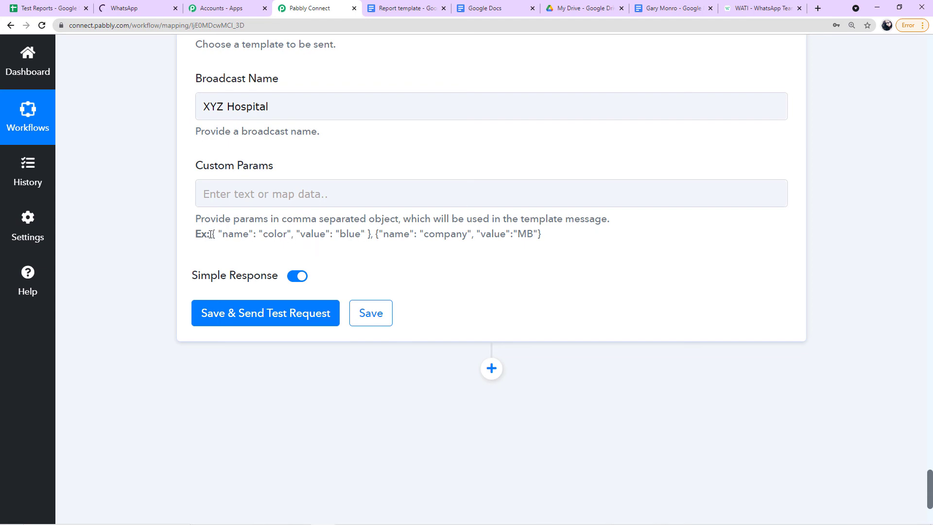
pyautogui.moveTo(212, 234); pyautogui.dragTo(372, 239)
pyautogui.rightClick(345, 236)
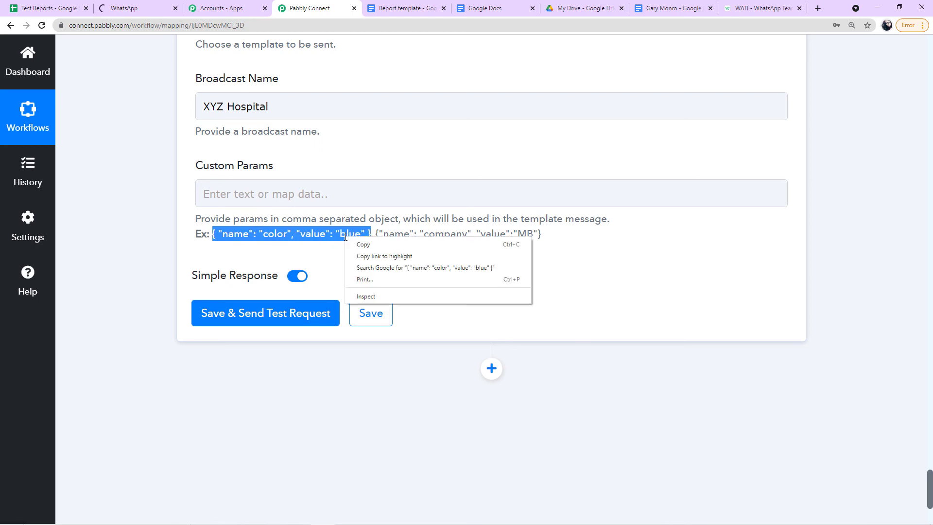
pyautogui.click(347, 243)
pyautogui.click(269, 197)
pyautogui.rightClick(269, 197)
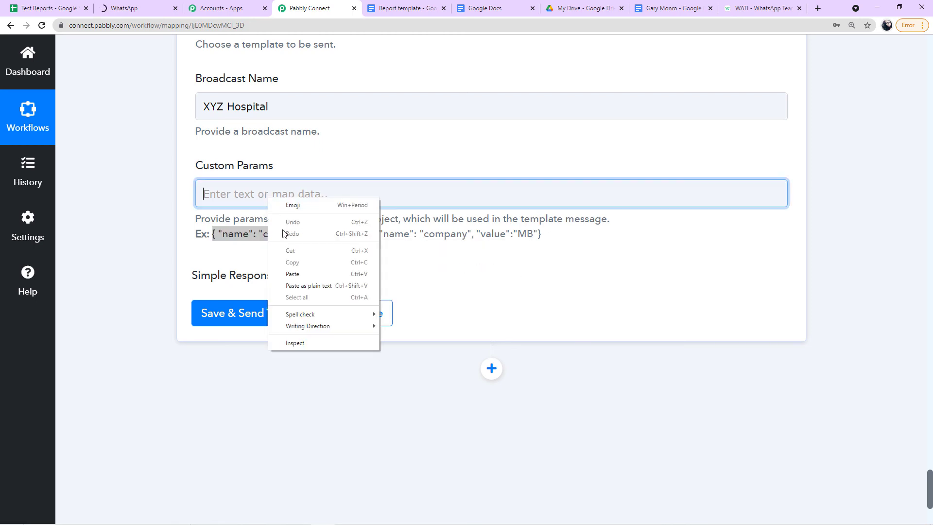
pyautogui.click(296, 274)
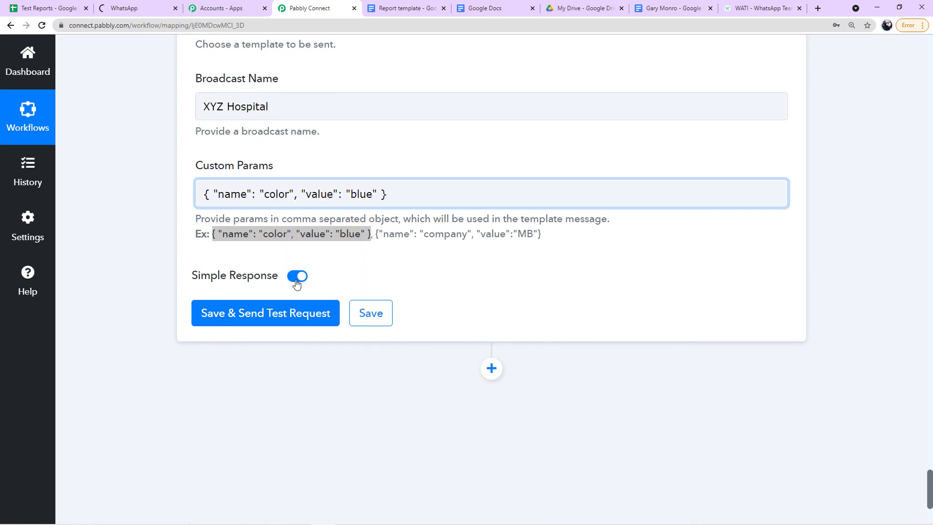
# - Check the template's variables in WATI, then add three more comma-separated copies of the example object to Custom Params
pyautogui.click(748, 10)
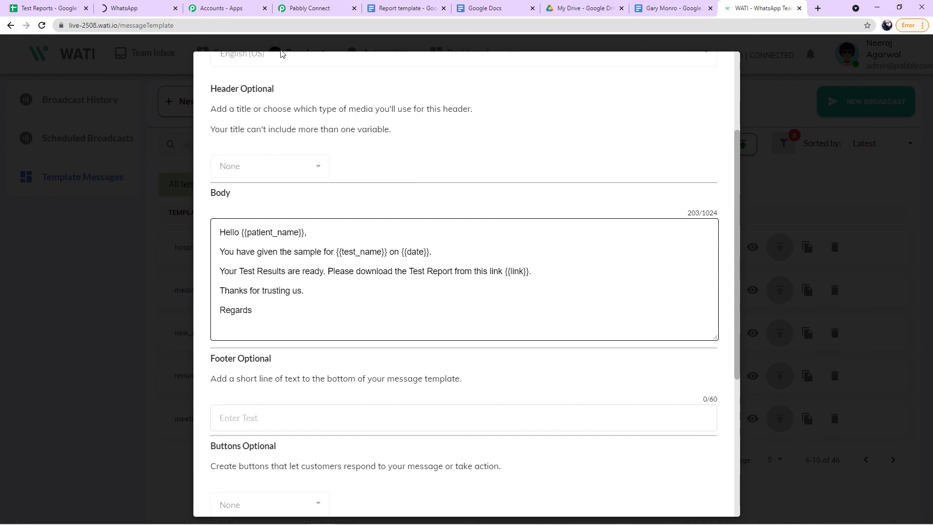
pyautogui.click(314, 8)
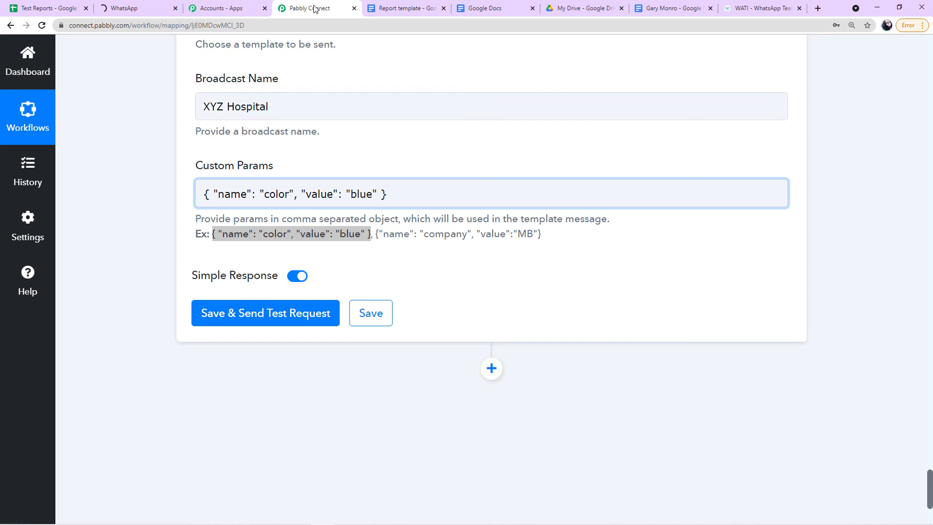
pyautogui.write(',')
pyautogui.hotkey('ctrl', 'v')
pyautogui.write(',')
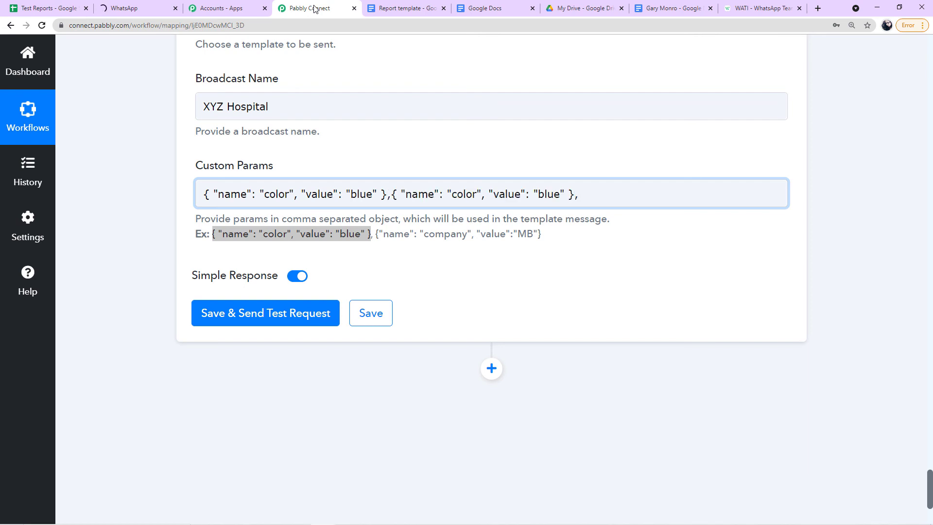
pyautogui.hotkey('ctrl', 'v')
pyautogui.write(',')
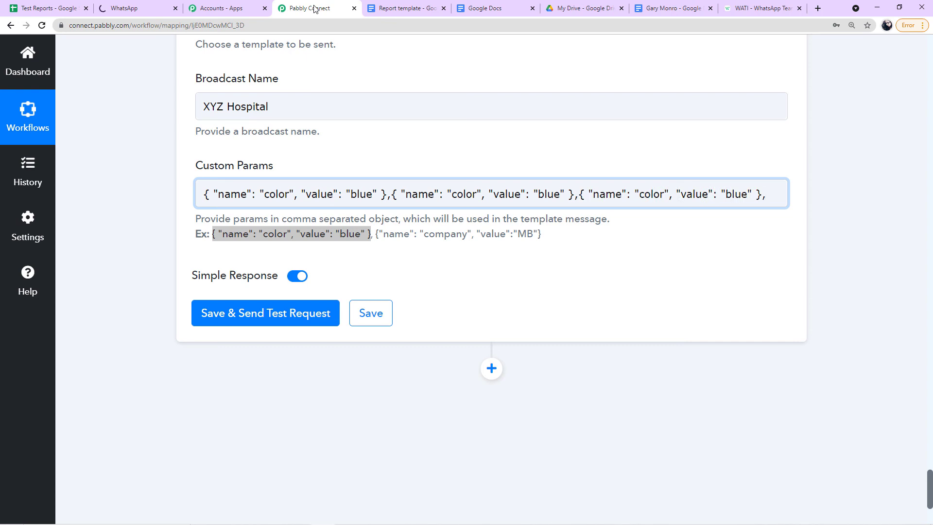
pyautogui.hotkey('ctrl', 'v')
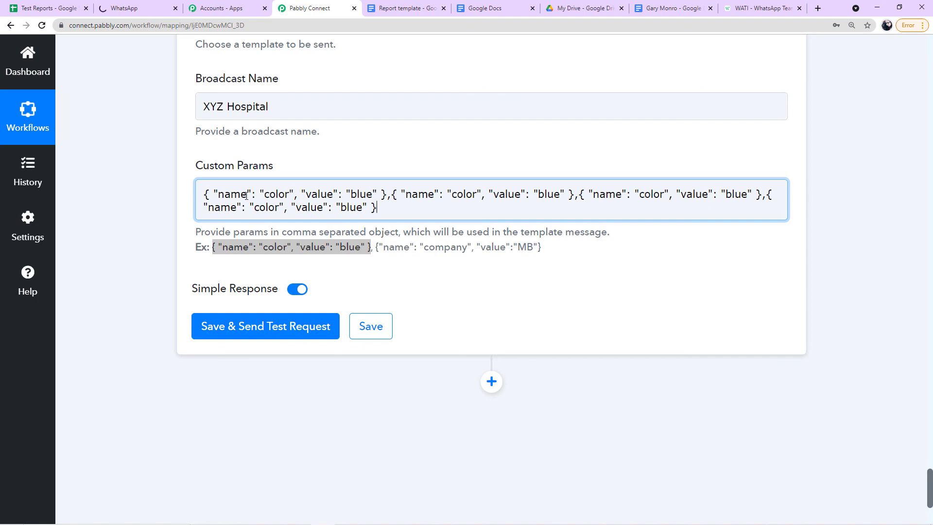
# - Replace the first parameter's name in Custom Params with patient_name, copied from the WATI template body
pyautogui.click(289, 194)
pyautogui.press('BackSpace')
pyautogui.press('BackSpace')
pyautogui.press('BackSpace')
pyautogui.press('BackSpace')
pyautogui.press('BackSpace')
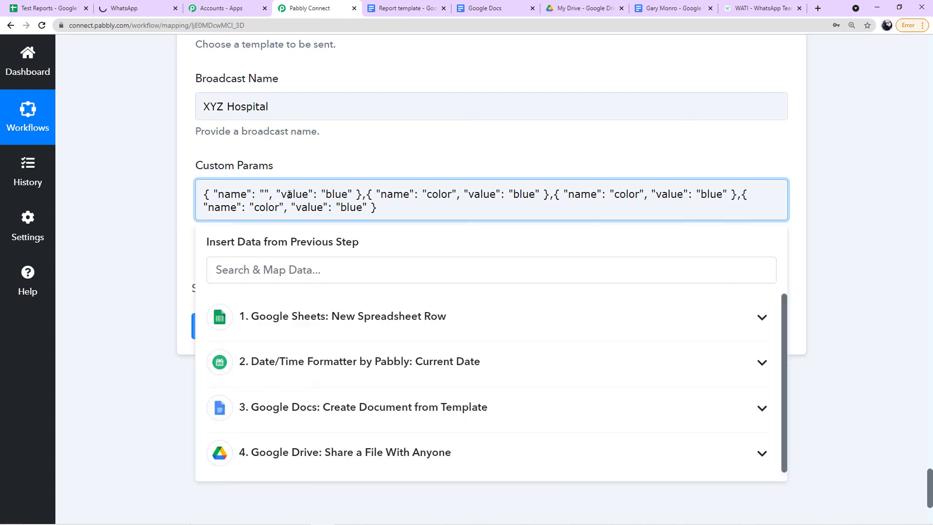
pyautogui.click(750, 8)
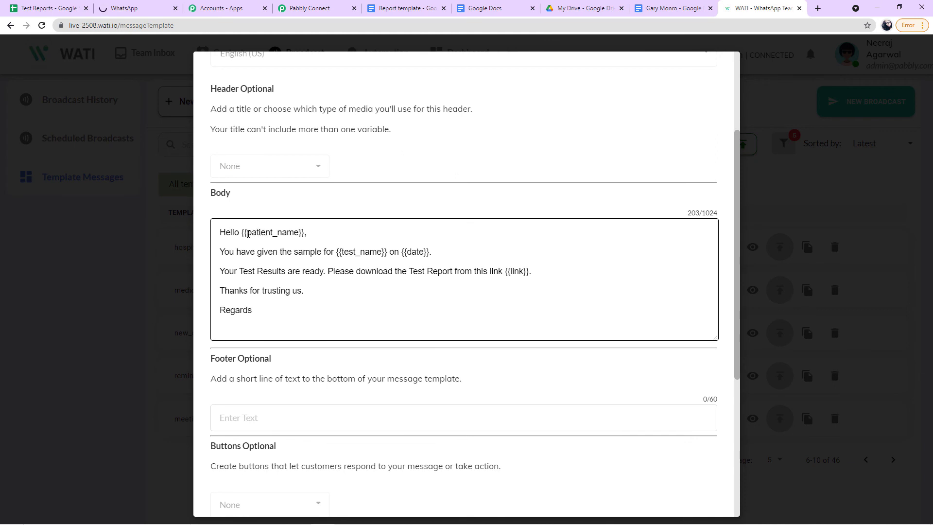
pyautogui.moveTo(247, 232); pyautogui.dragTo(299, 232)
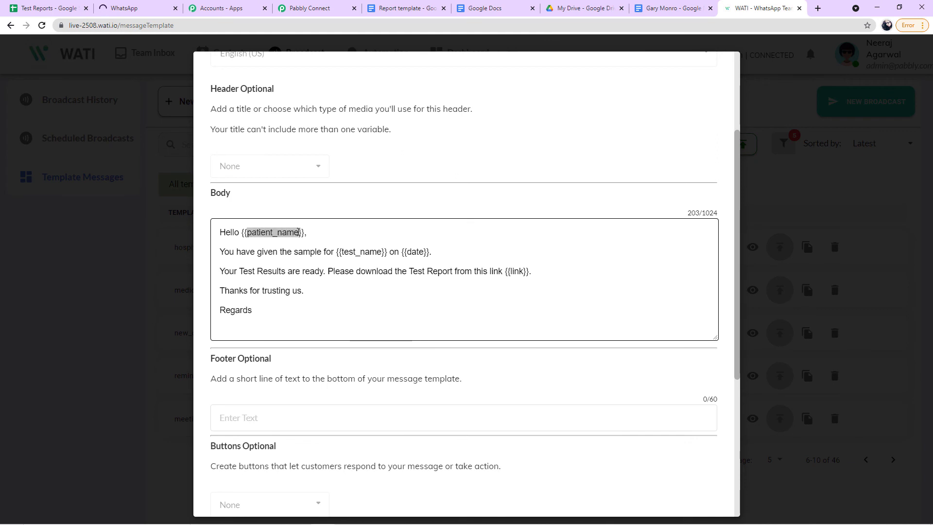
pyautogui.rightClick(289, 233)
pyautogui.click(302, 241)
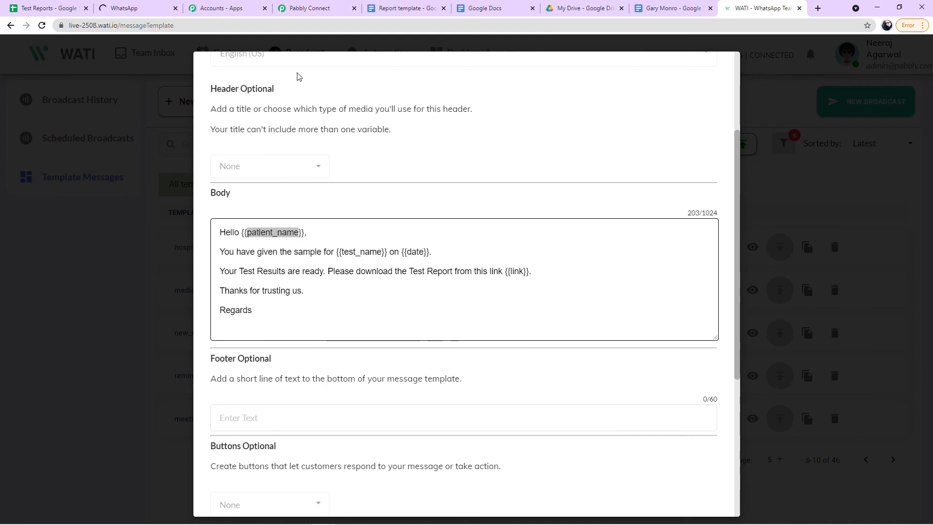
pyautogui.click(334, 9)
pyautogui.hotkey('ctrl', 'v')
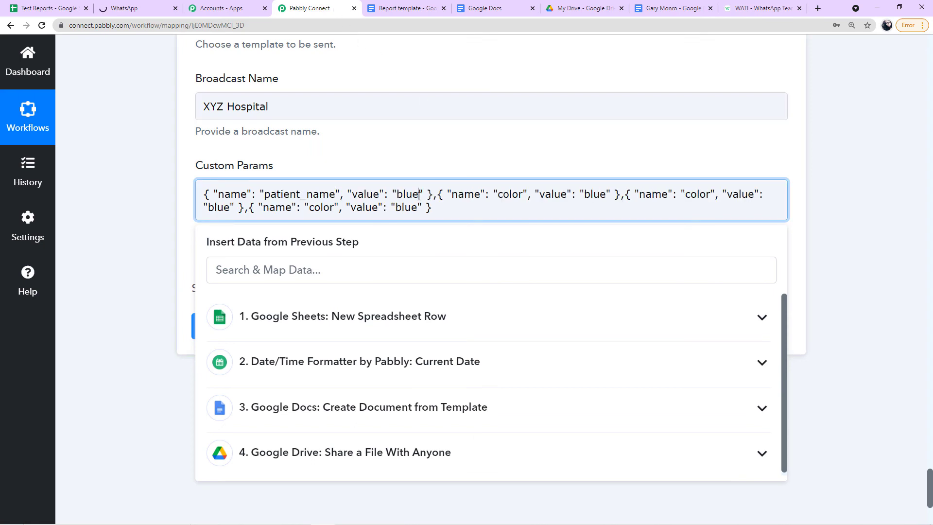
# - Replace the patient_name parameter's value with the Patient Name field mapped from the Google Sheets step
pyautogui.press('BackSpace')
pyautogui.press('BackSpace')
pyautogui.press('BackSpace')
pyautogui.press('BackSpace')
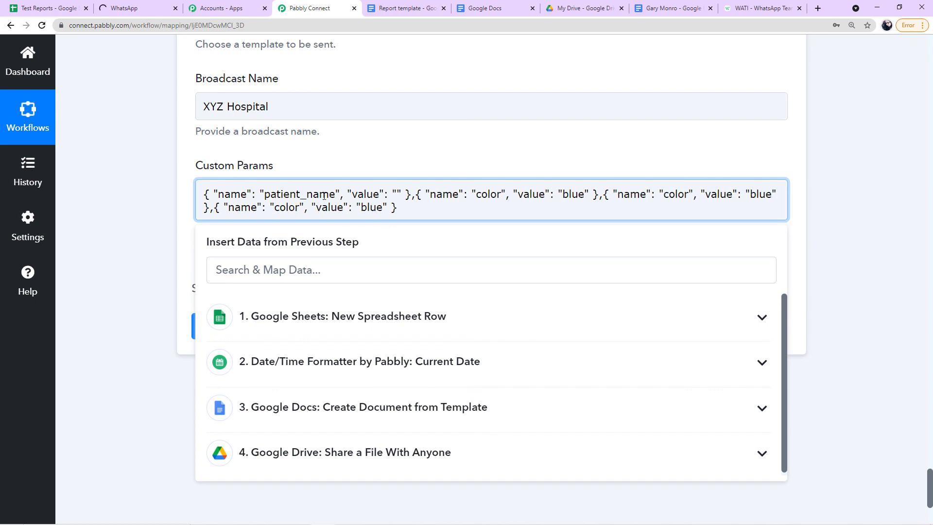
pyautogui.click(354, 320)
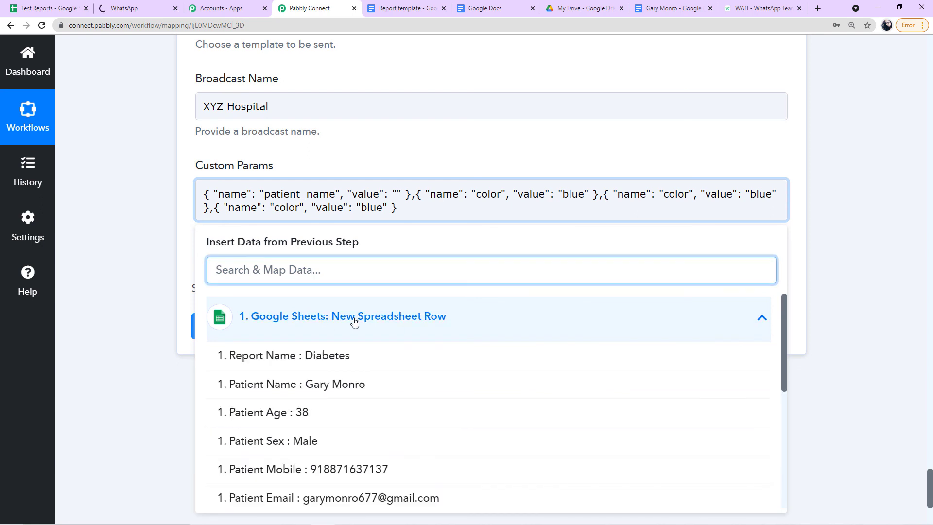
pyautogui.click(342, 385)
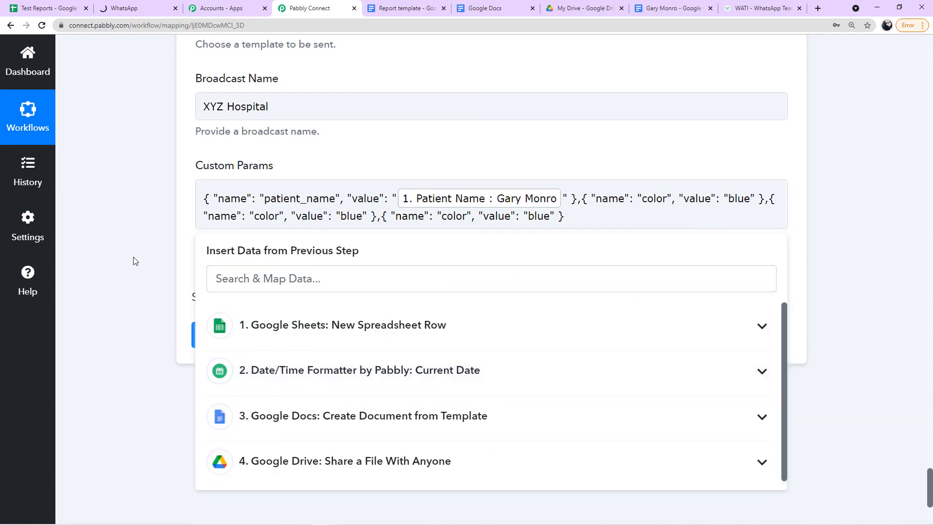
pyautogui.click(146, 256)
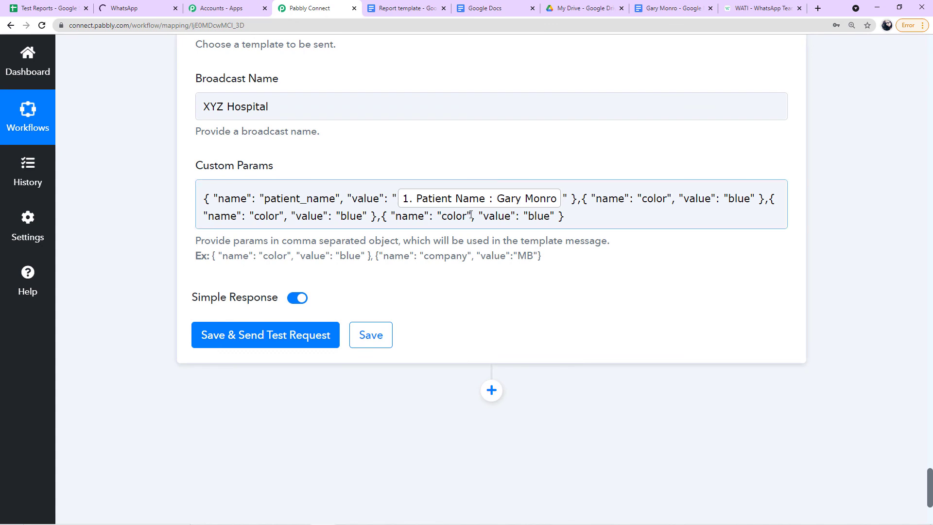
# - Set the remaining Custom Params to test_name mapped to Report Name, date mapped to 0 Datetime, and link with an empty value
pyautogui.click(507, 221)
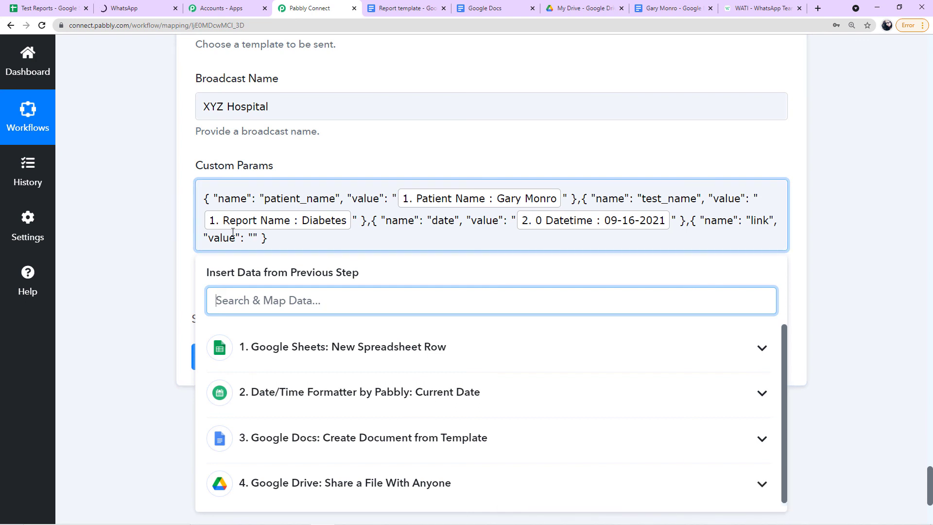
# - Examine the Google Drive step's response fields and enlarge the Res2 ExportLinks Application/pdf value to read its link
pyautogui.scroll(4, 801, 212)
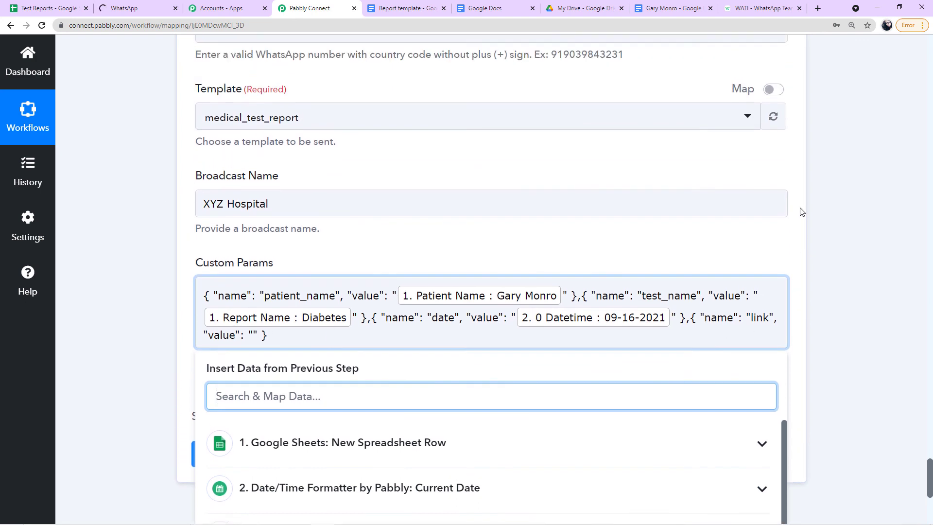
pyautogui.scroll(8, 802, 212)
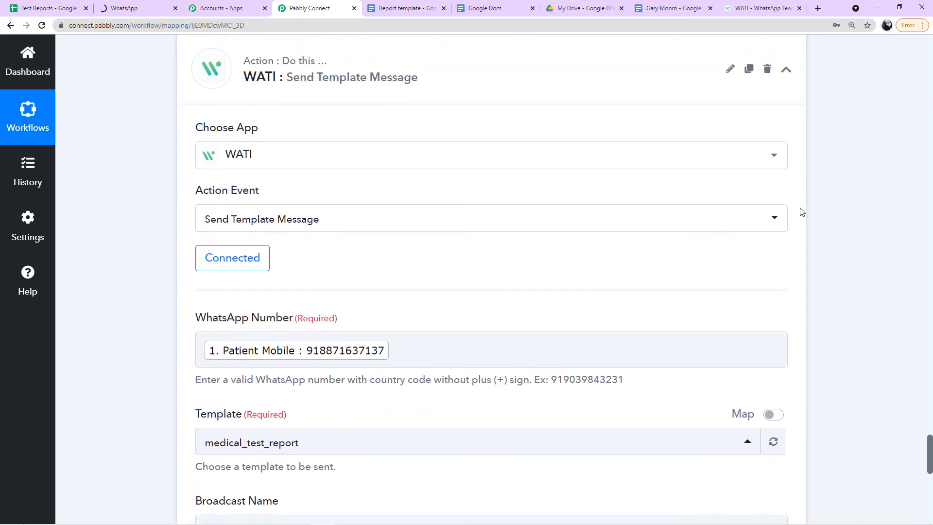
pyautogui.scroll(10, 802, 212)
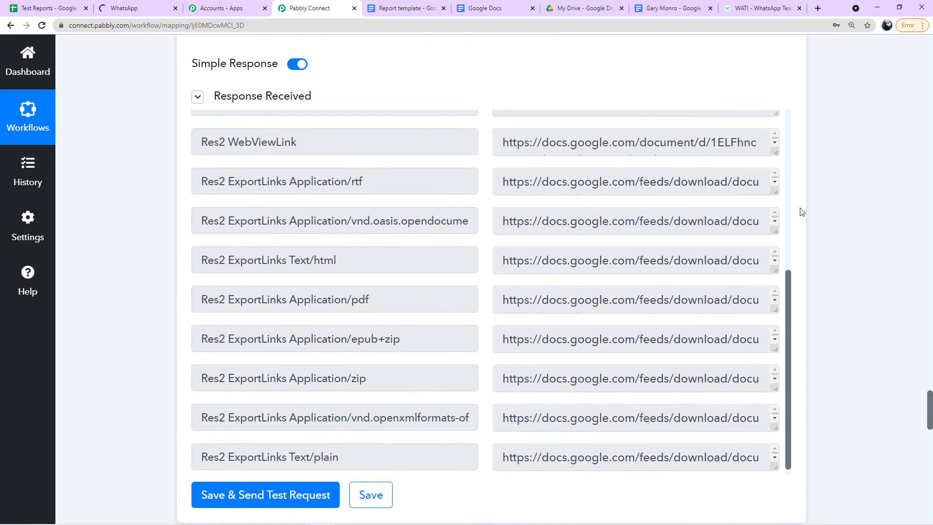
pyautogui.scroll(4, 802, 212)
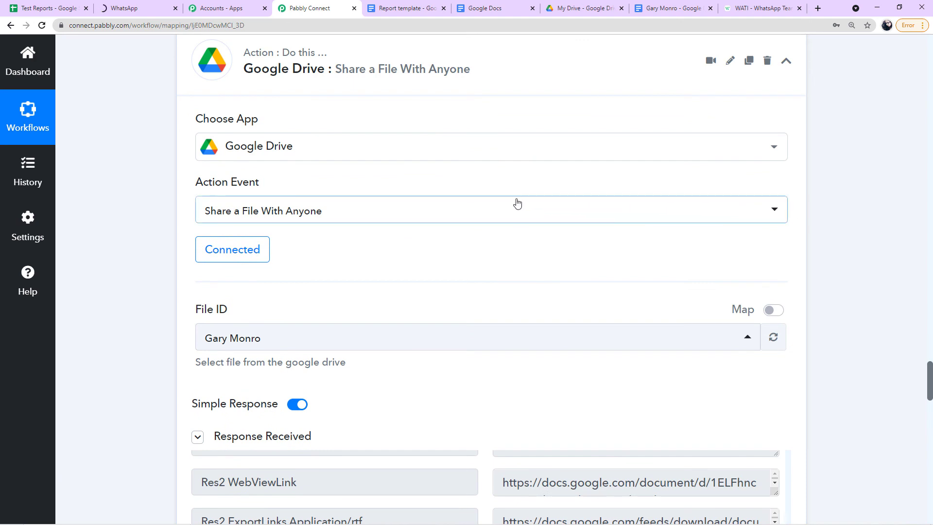
pyautogui.scroll(-4, 432, 272)
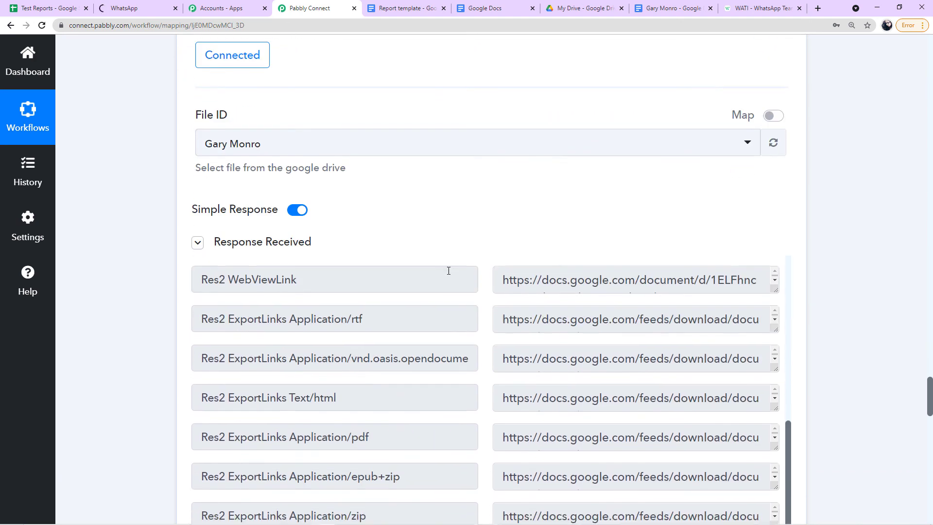
pyautogui.scroll(-4, 146, 327)
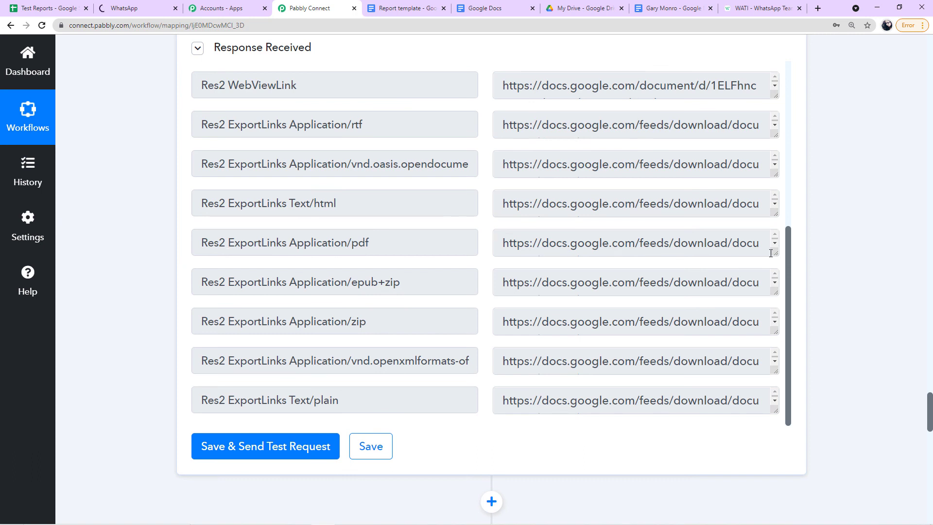
pyautogui.moveTo(776, 253); pyautogui.dragTo(776, 284)
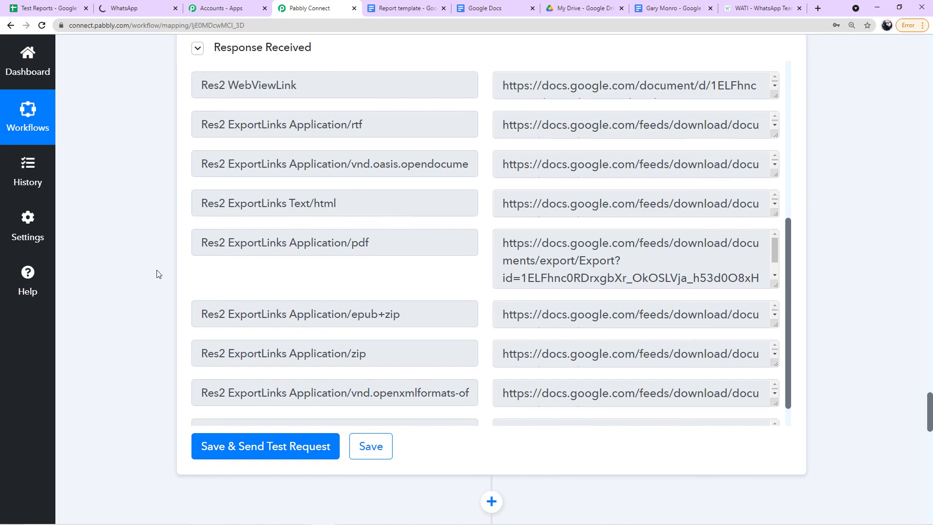
# - Map the link parameter's value in the WATI Custom Params to Res2 ExportLinks Application/pdf from the Google Drive step
pyautogui.scroll(-10, 157, 274)
pyautogui.scroll(-7, 157, 273)
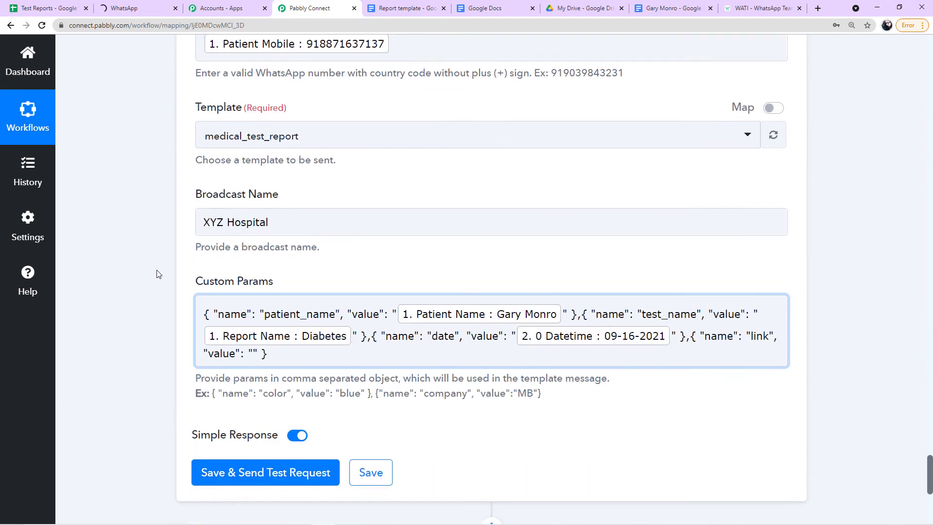
pyautogui.click(251, 236)
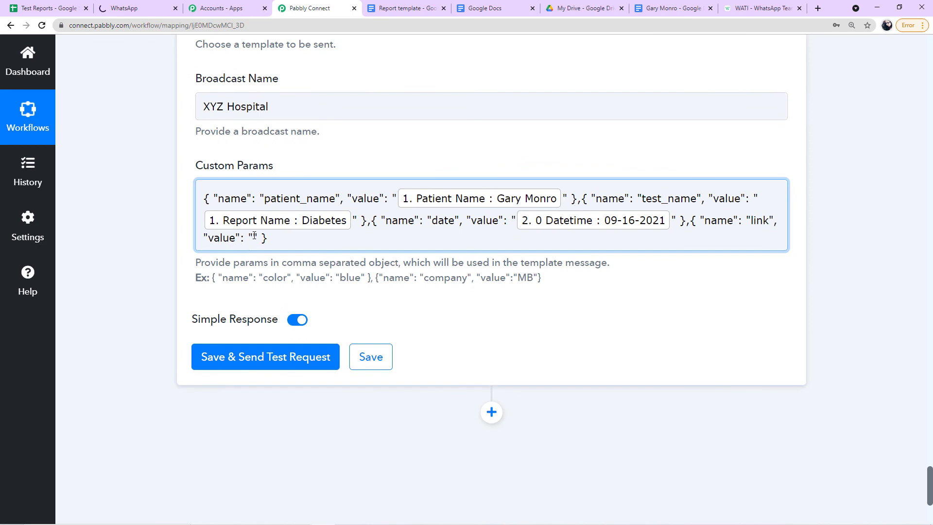
pyautogui.click(254, 237)
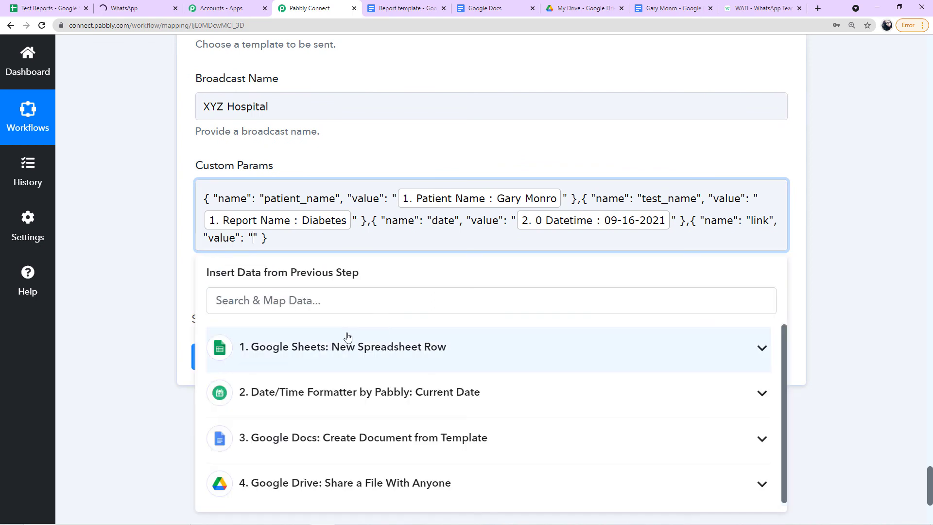
pyautogui.click(459, 488)
pyautogui.scroll(-7, 477, 452)
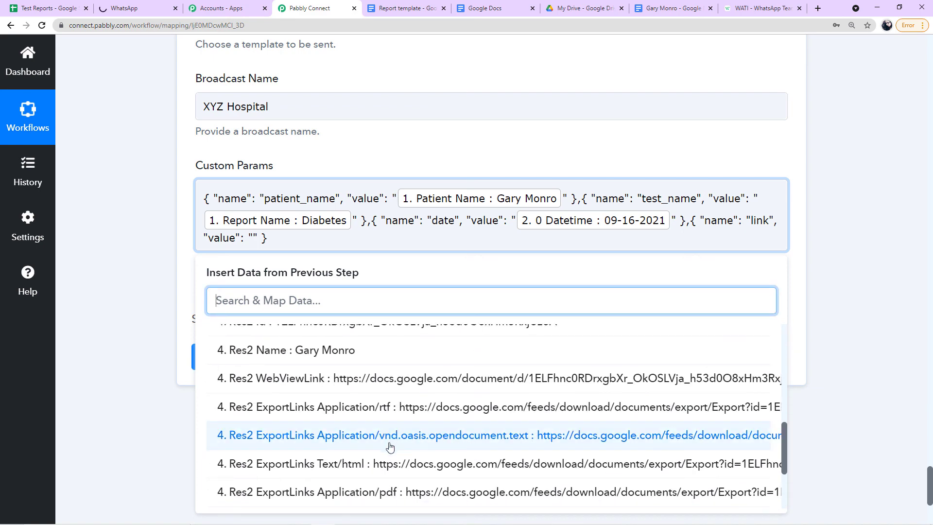
pyautogui.scroll(-1, 413, 460)
pyautogui.scroll(-2, 413, 460)
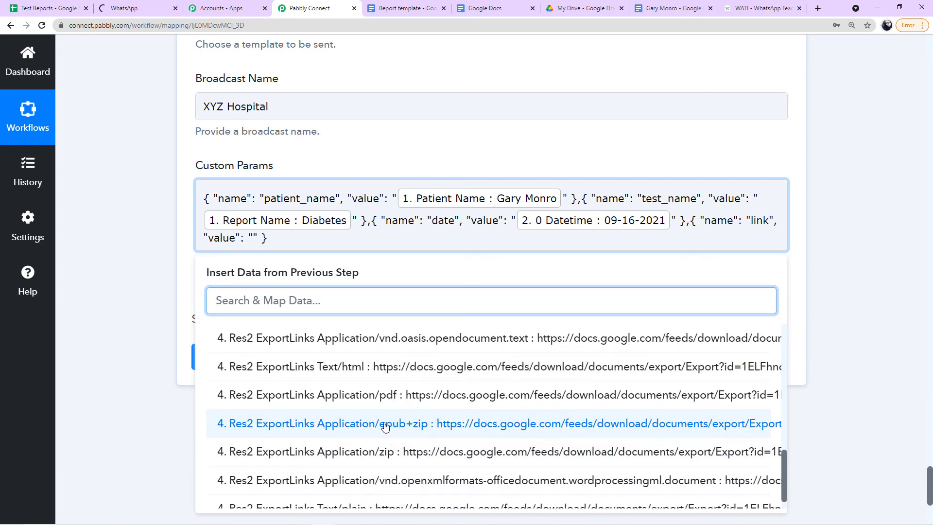
pyautogui.click(459, 404)
pyautogui.click(132, 347)
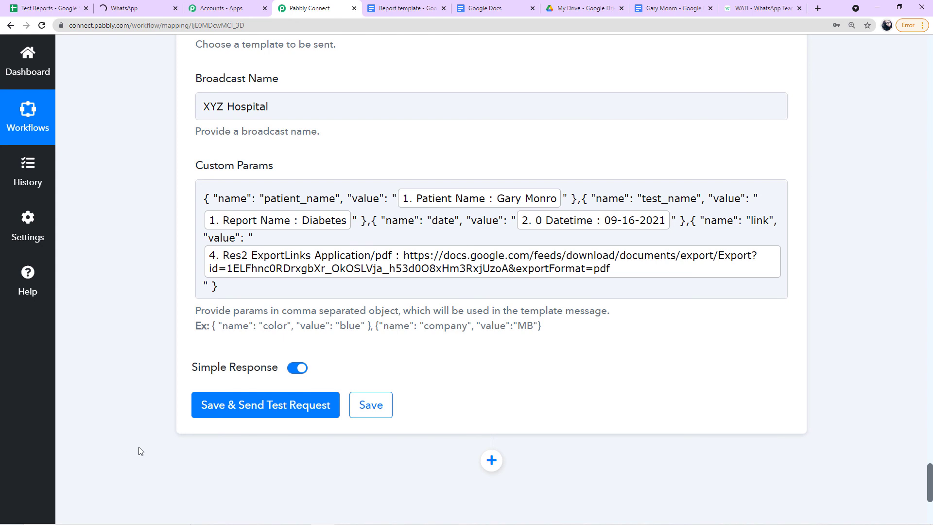
# - Save the WATI action with a test request and check its response and the message received on WhatsApp
pyautogui.click(257, 408)
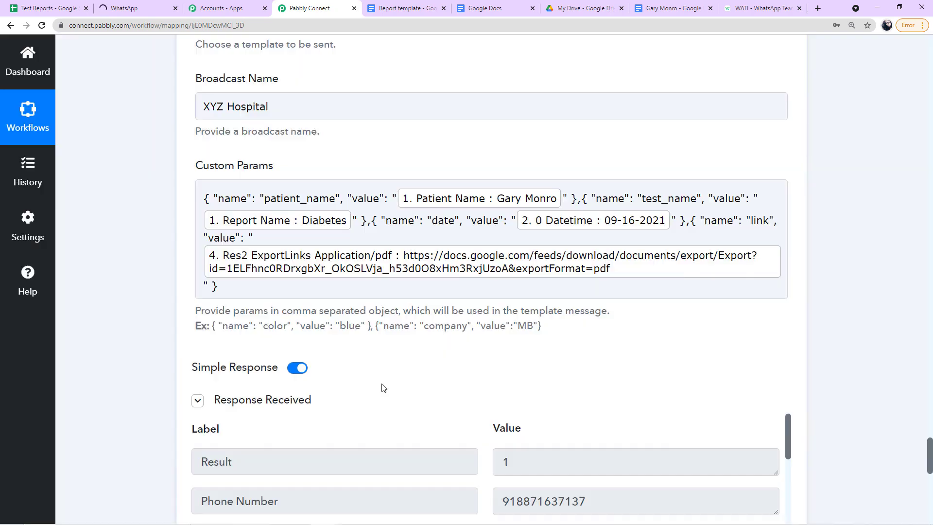
pyautogui.scroll(-8, 383, 387)
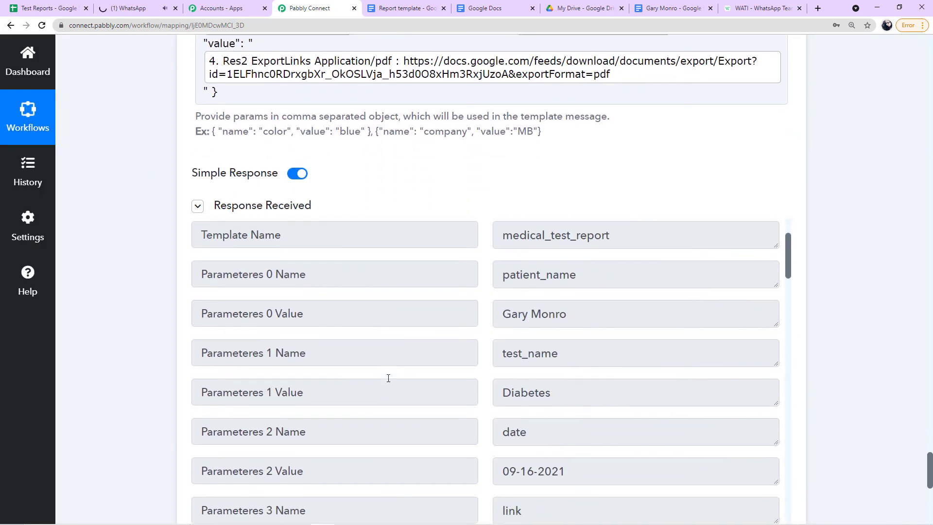
pyautogui.scroll(-4, 388, 378)
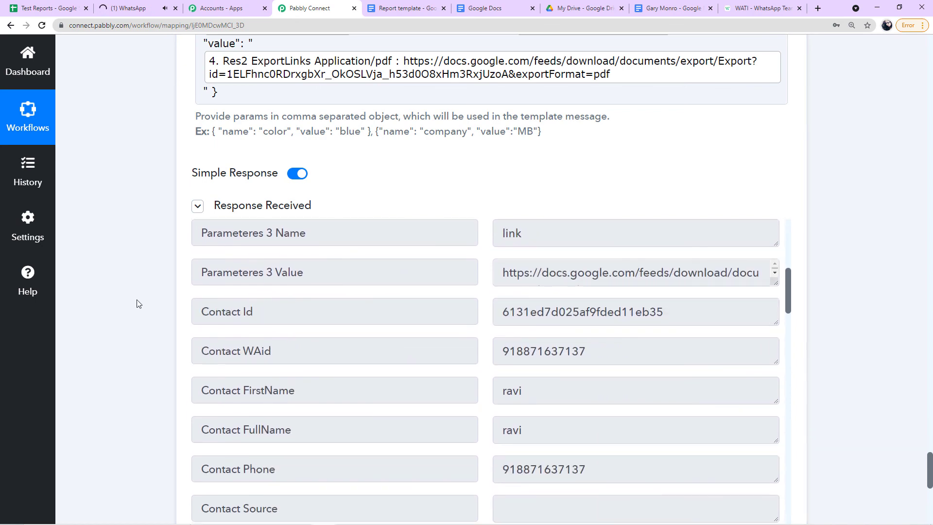
pyautogui.click(138, 7)
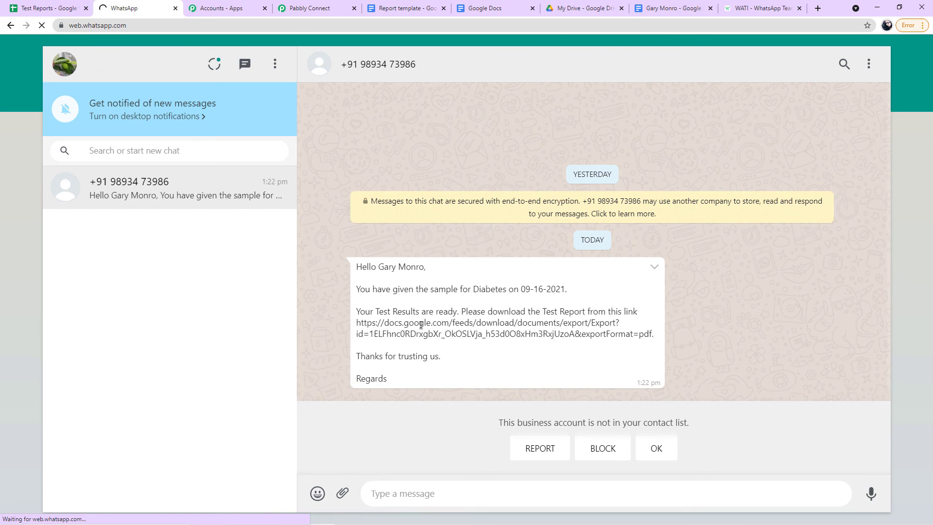
pyautogui.click(325, 14)
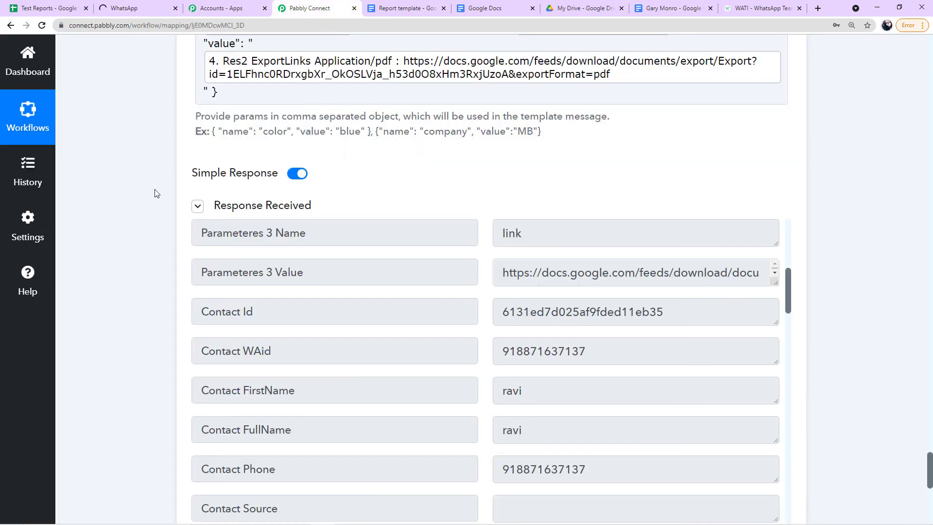
# - Review the workflow from its start, examining the Google Sheets trigger's setup and response and the Date/Time Formatter's settings
pyautogui.scroll(-6, 163, 214)
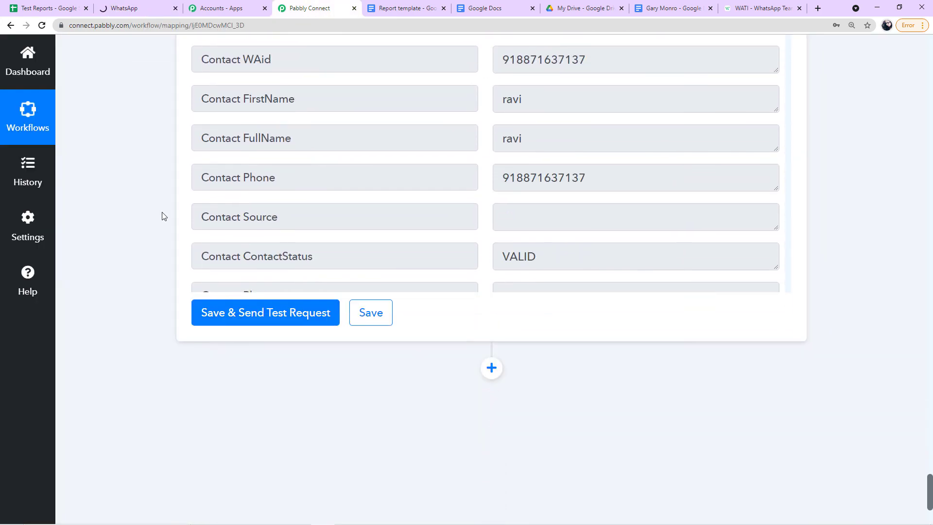
pyautogui.scroll(13, 162, 214)
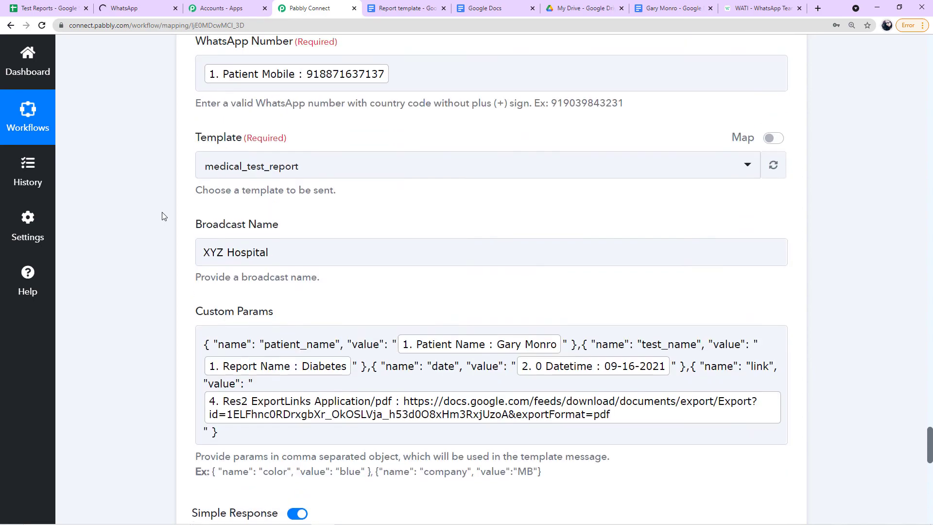
pyautogui.scroll(20, 162, 214)
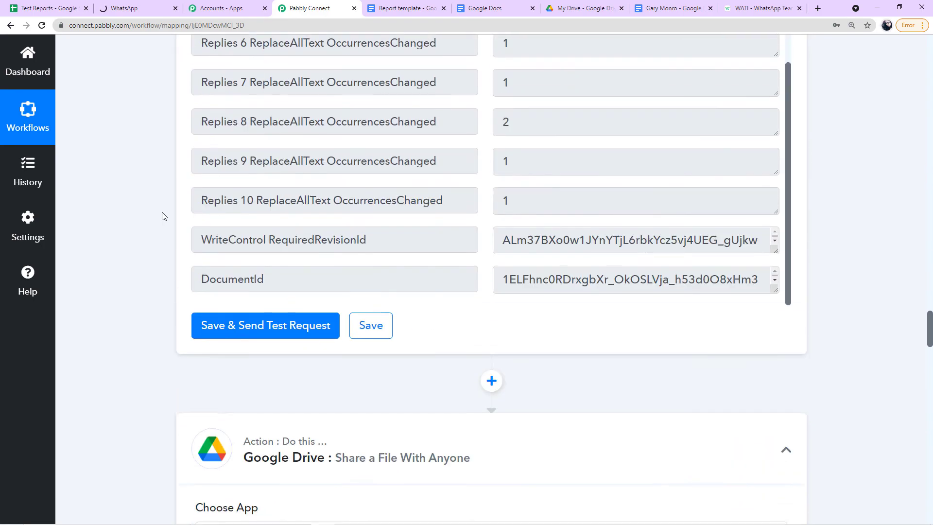
pyautogui.scroll(20, 162, 216)
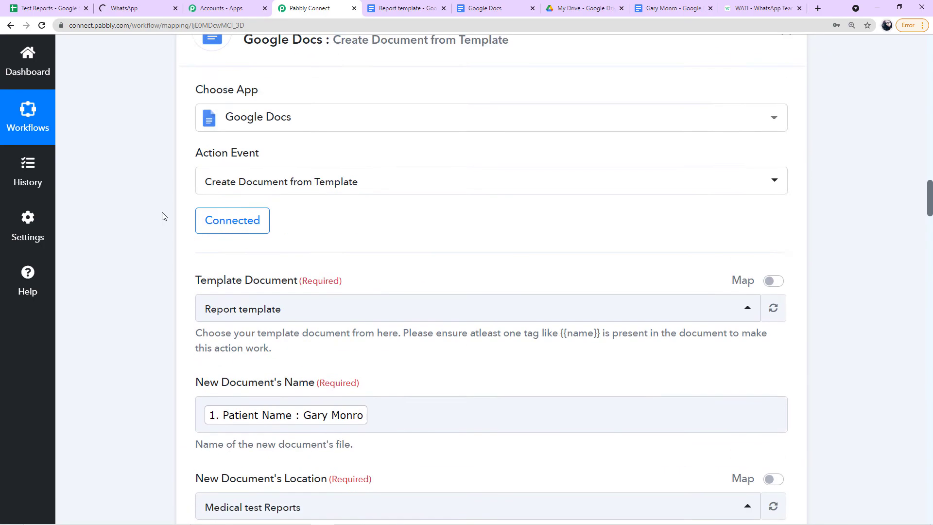
pyautogui.scroll(20, 162, 216)
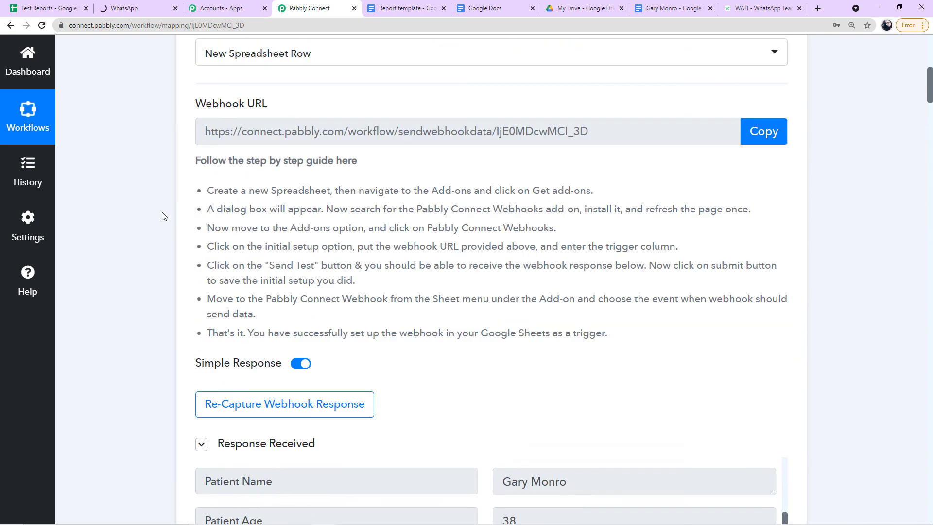
pyautogui.scroll(5, 163, 215)
pyautogui.scroll(-1, 183, 237)
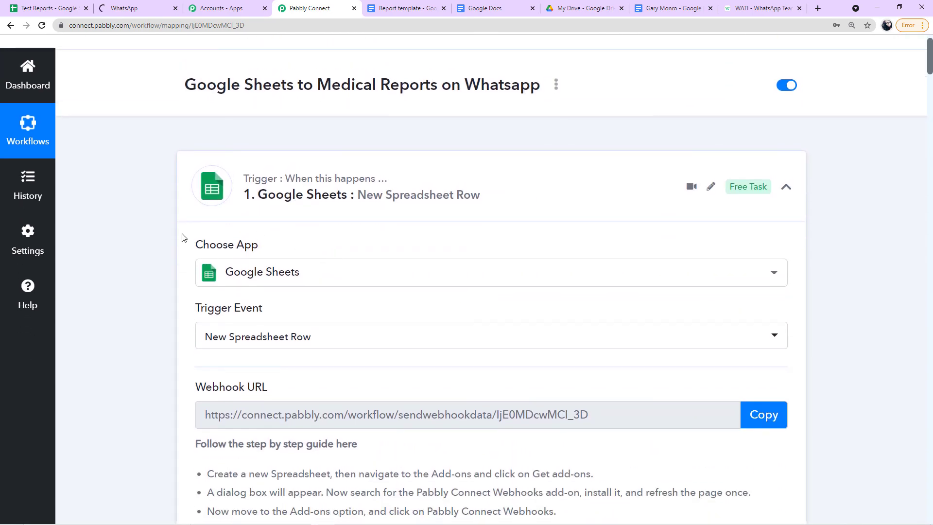
pyautogui.scroll(-4, 183, 237)
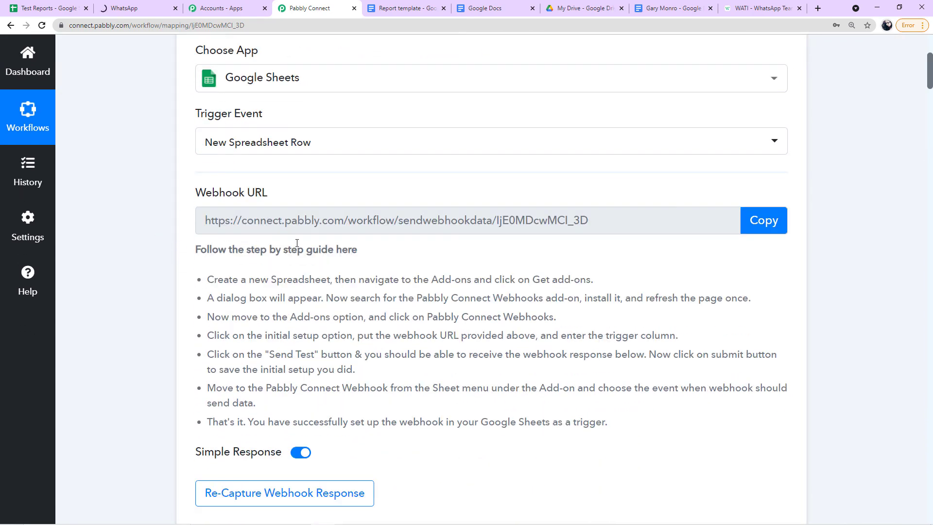
pyautogui.scroll(-1, 168, 250)
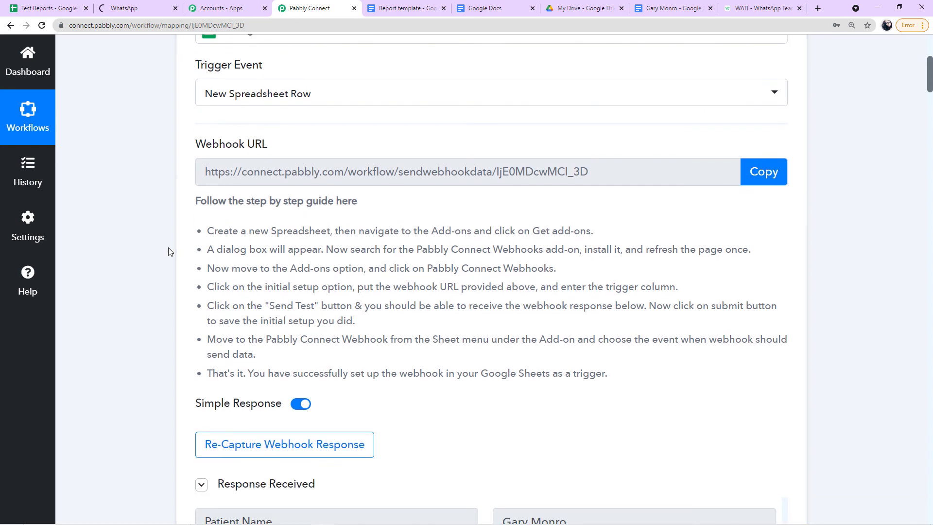
pyautogui.scroll(-6, 346, 227)
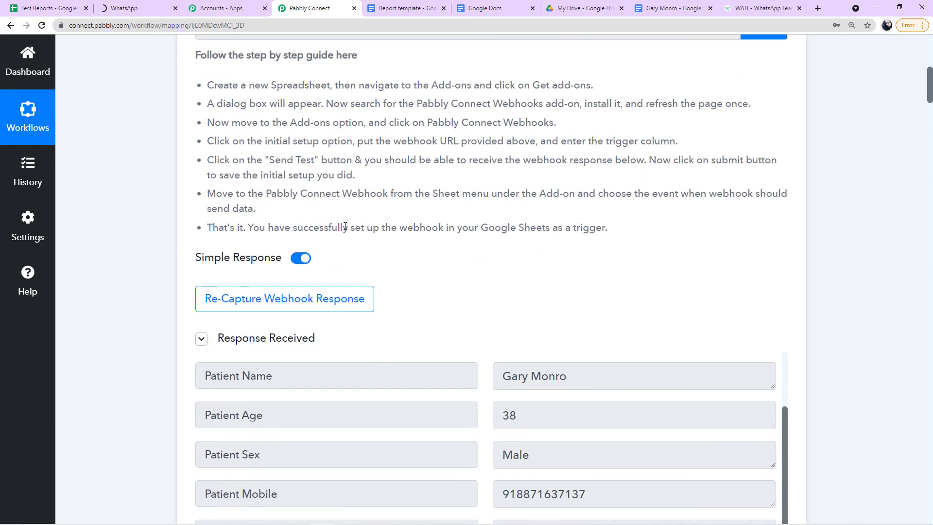
pyautogui.scroll(-3, 375, 240)
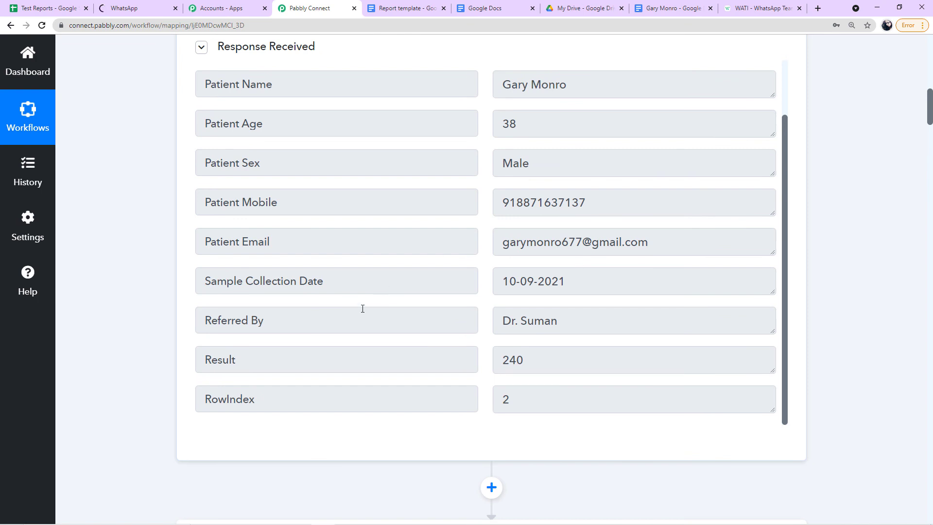
pyautogui.scroll(-8, 160, 261)
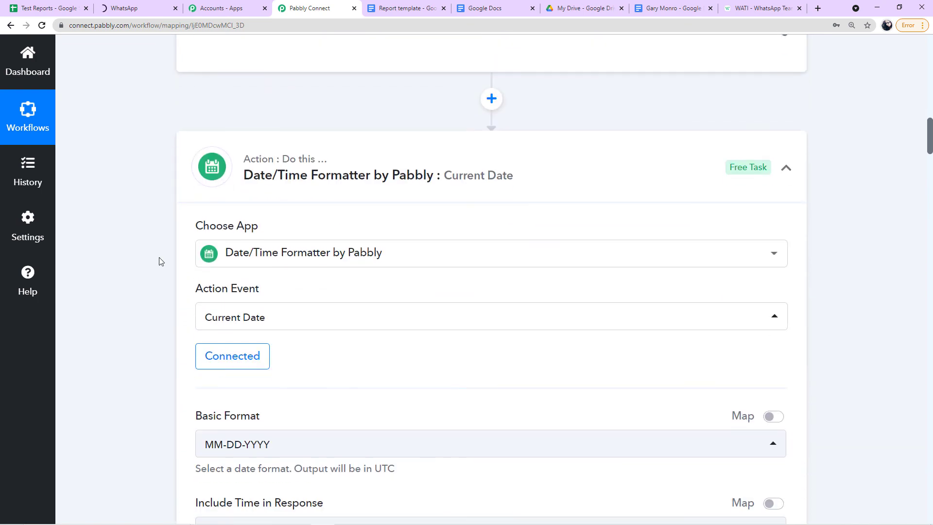
pyautogui.scroll(-2, 161, 260)
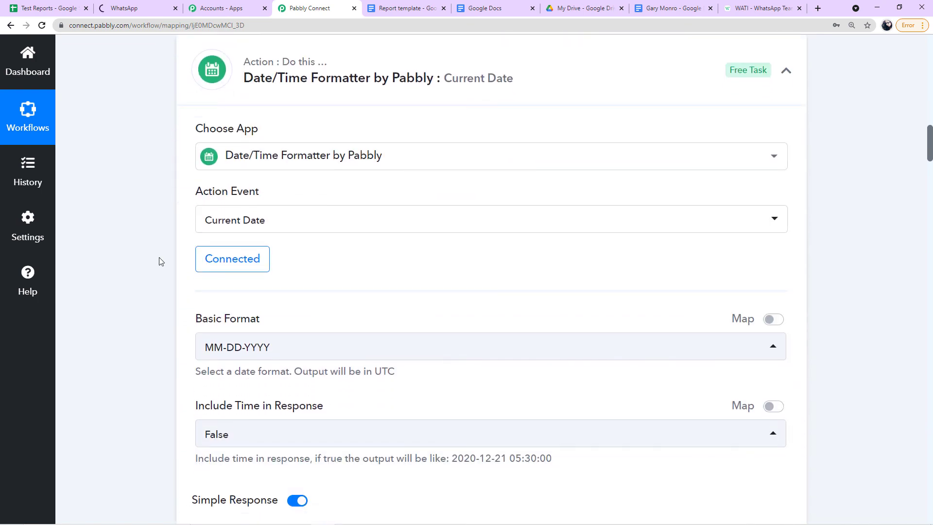
pyautogui.scroll(-5, 160, 261)
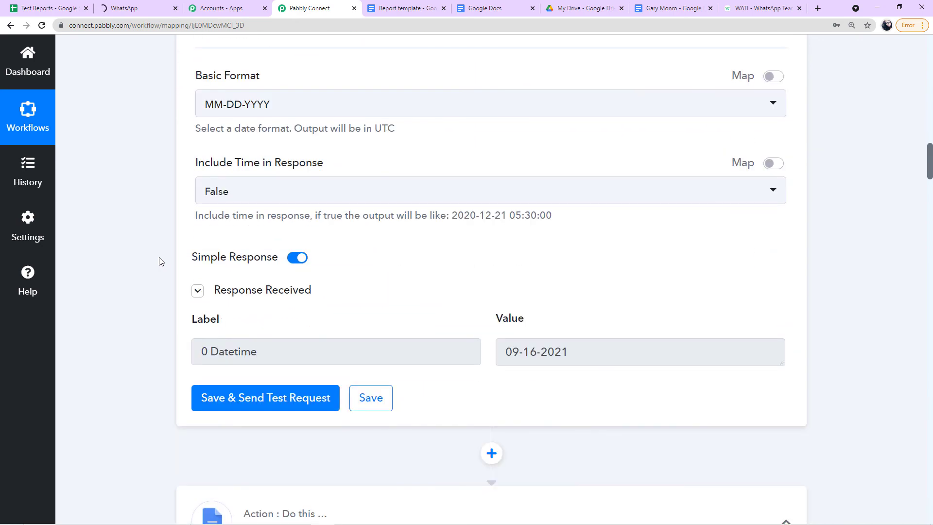
# - Examine the Google Docs step's template, location and field mappings, and the Google Drive step's shared file and export links
pyautogui.scroll(-7, 160, 261)
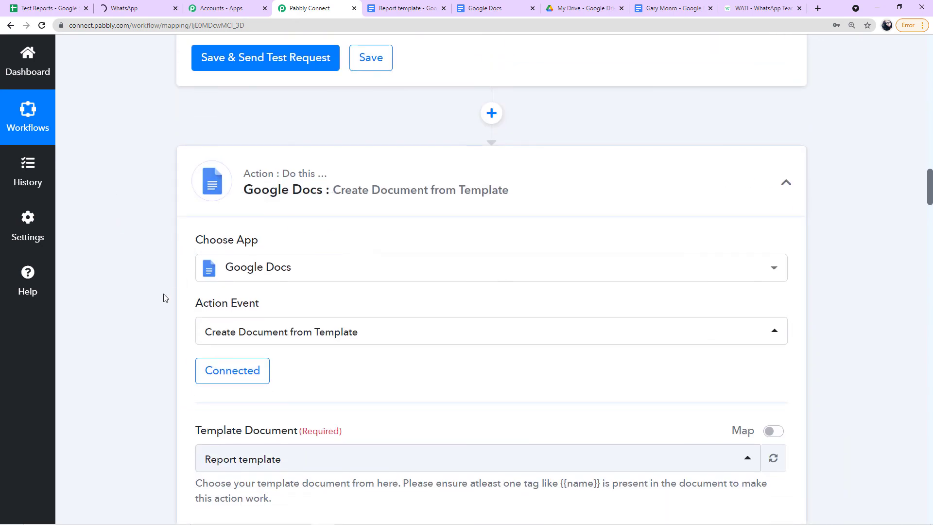
pyautogui.scroll(-9, 164, 297)
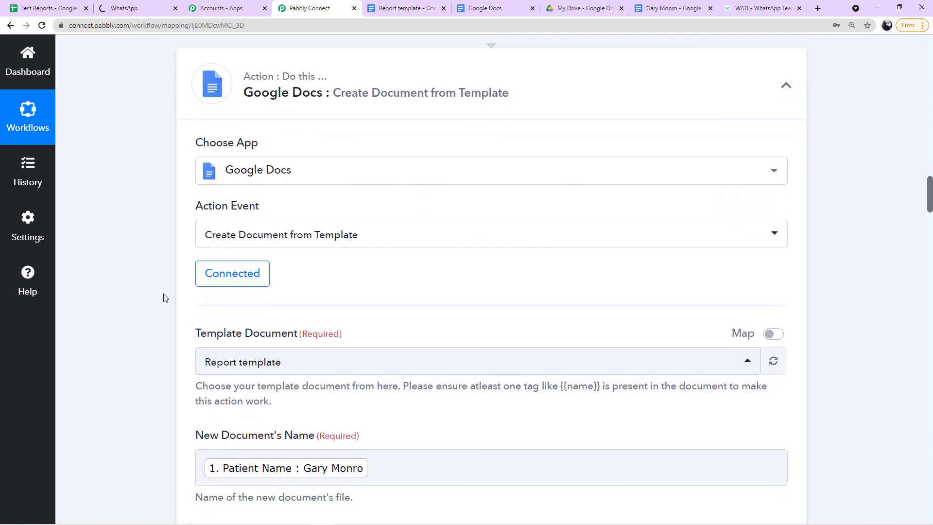
pyautogui.scroll(-13, 167, 297)
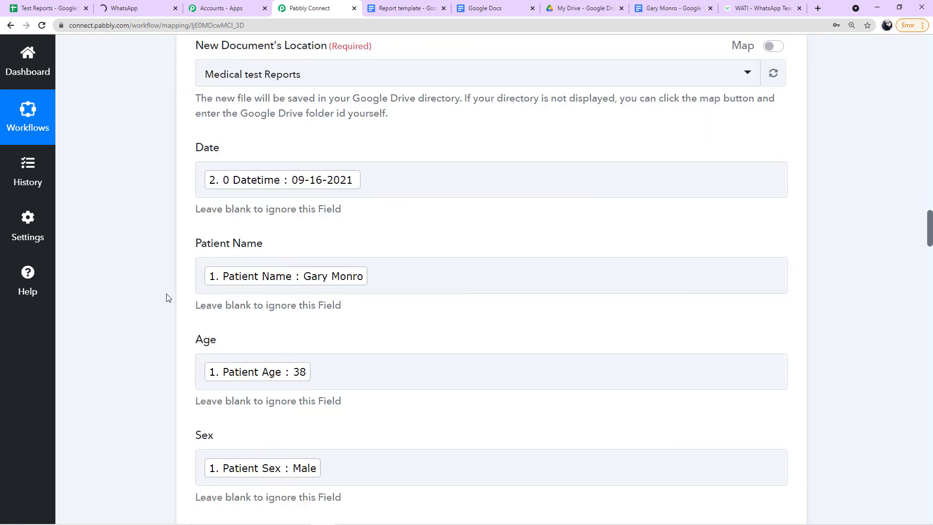
pyautogui.scroll(-11, 167, 297)
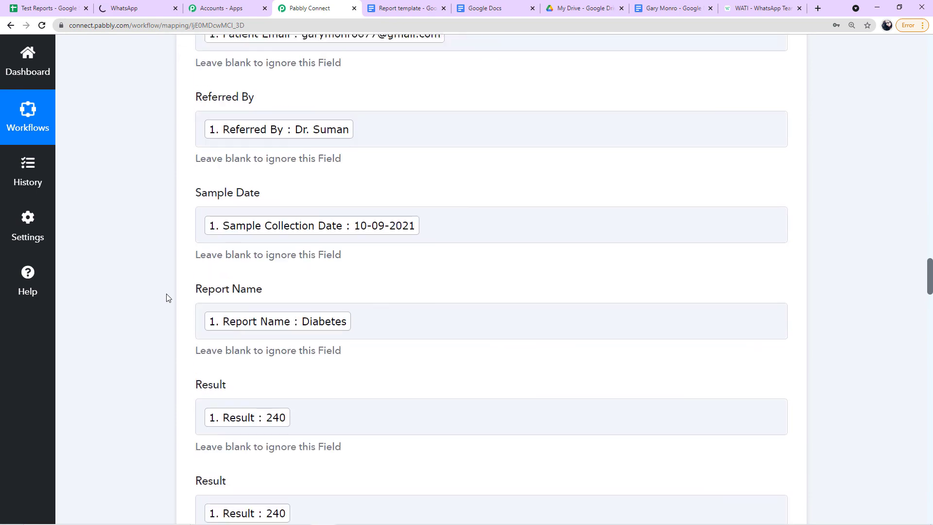
pyautogui.scroll(-10, 167, 297)
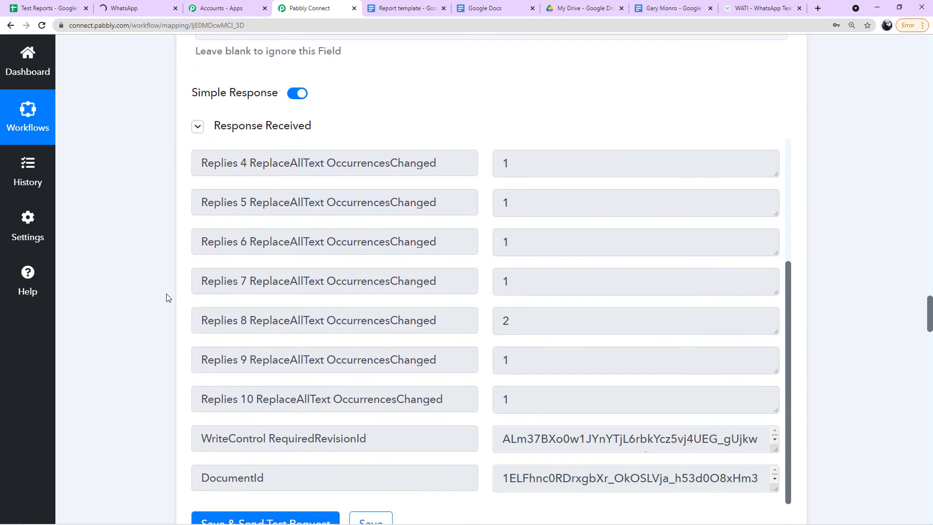
pyautogui.scroll(-2, 167, 297)
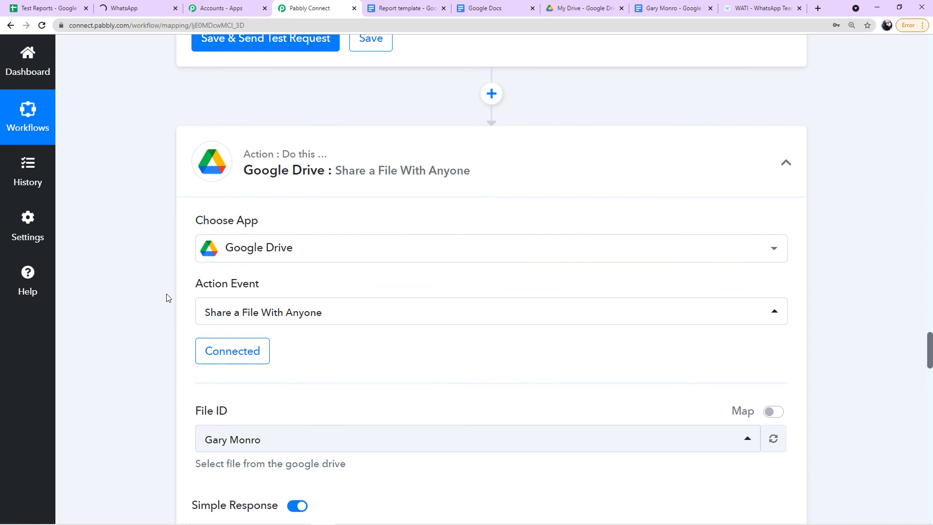
pyautogui.scroll(-4, 164, 281)
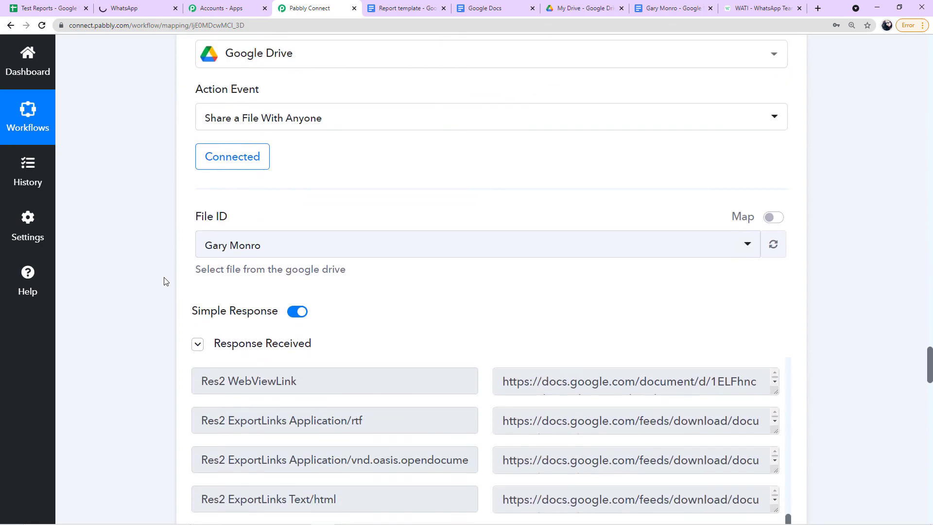
pyautogui.scroll(-6, 164, 281)
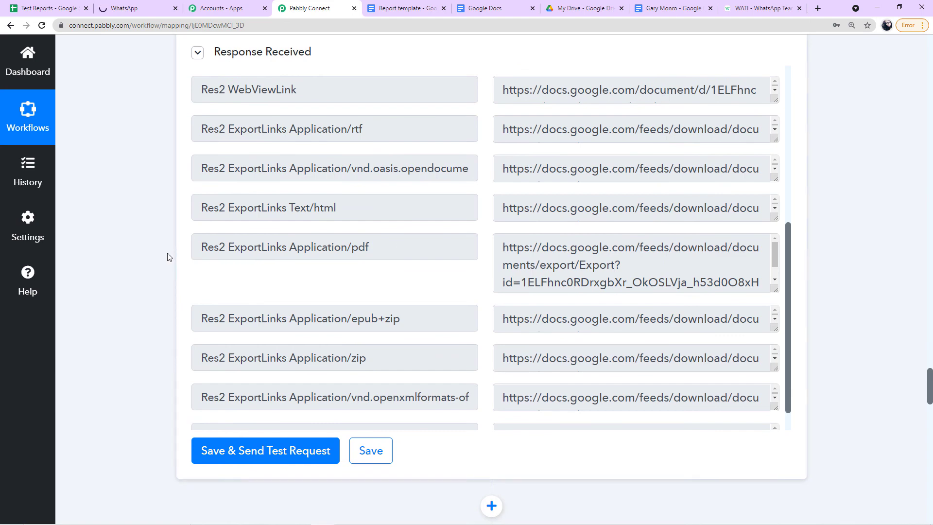
pyautogui.scroll(-2, 168, 256)
pyautogui.scroll(-6, 168, 256)
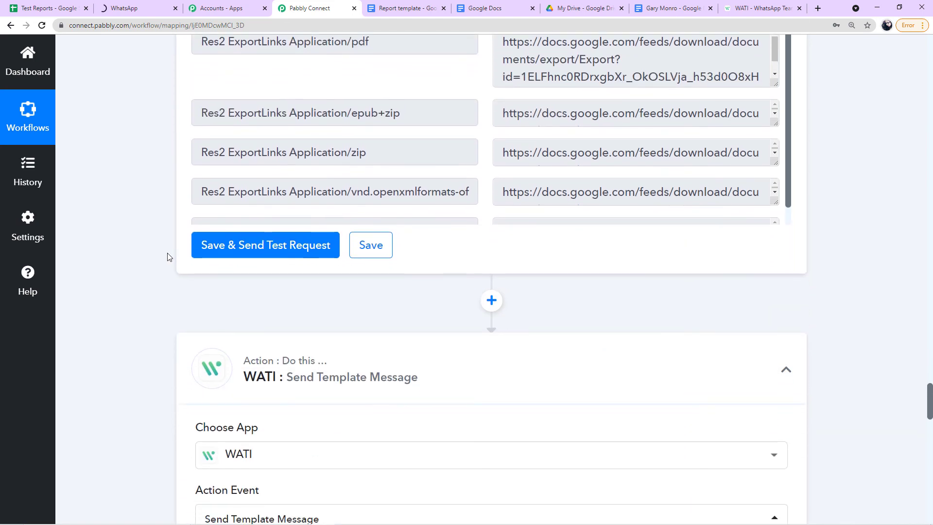
# - Recheck the WATI step's settings against the received WhatsApp message and save the WATI action
pyautogui.scroll(-6, 160, 253)
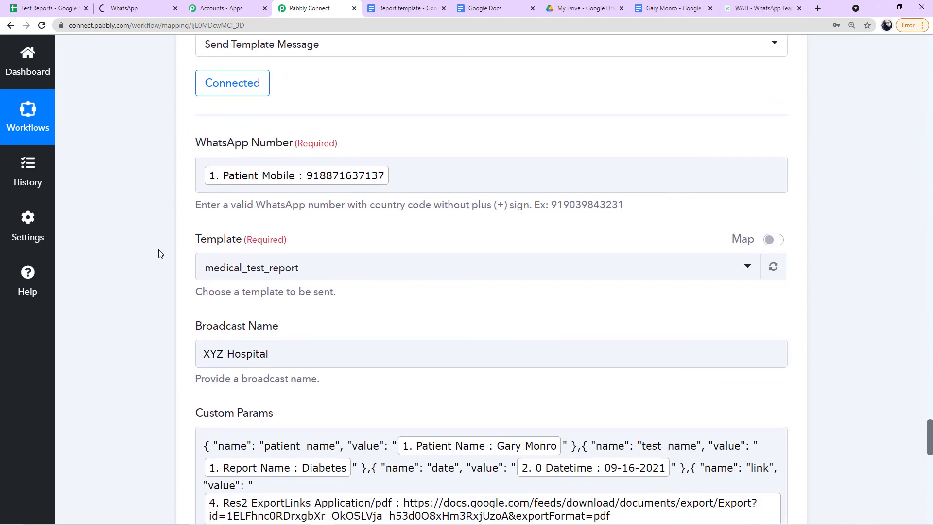
pyautogui.scroll(-7, 160, 253)
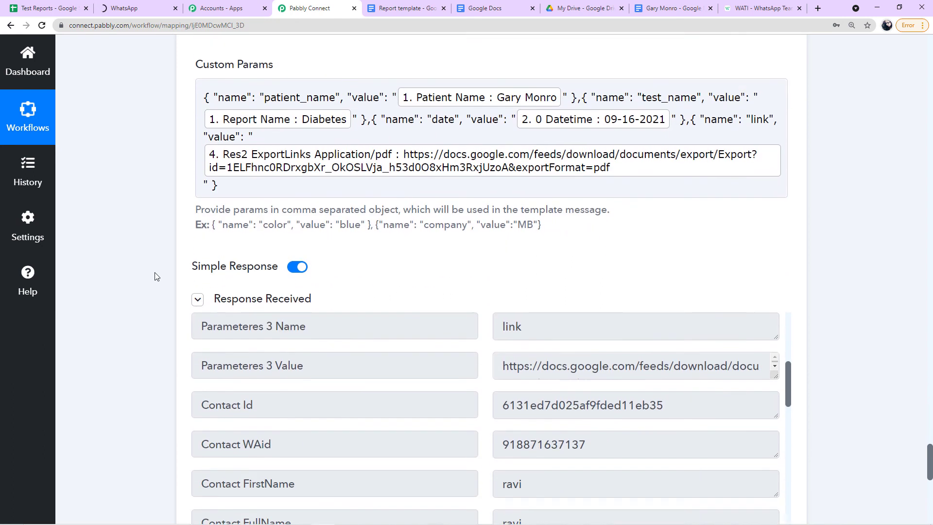
pyautogui.scroll(-5, 156, 277)
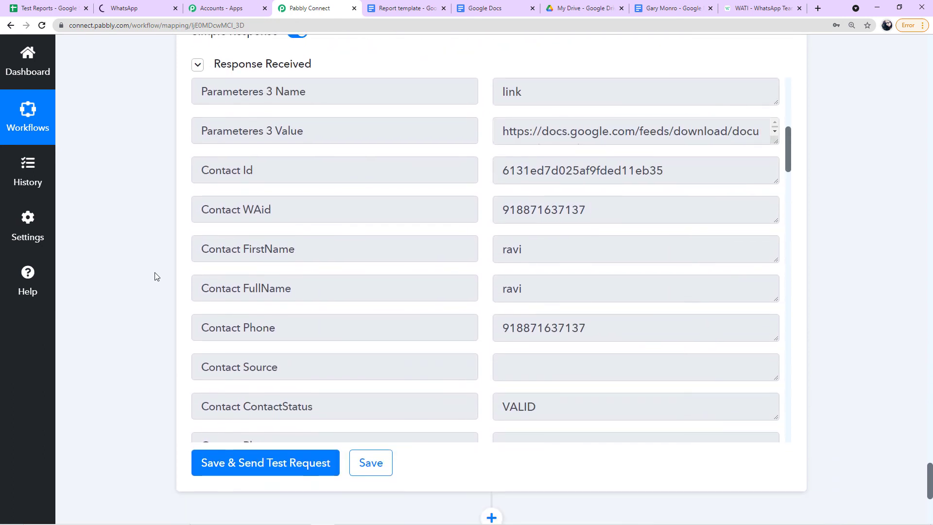
pyautogui.click(136, 11)
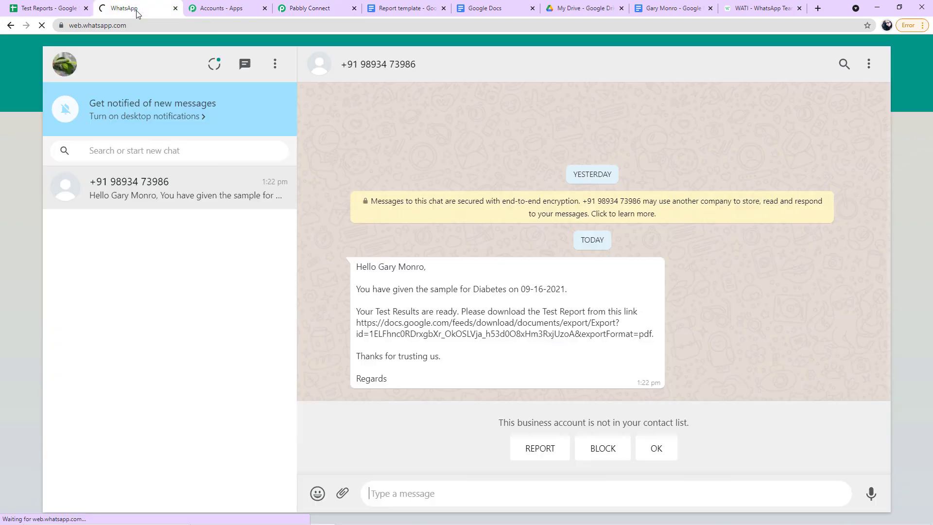
pyautogui.click(285, 10)
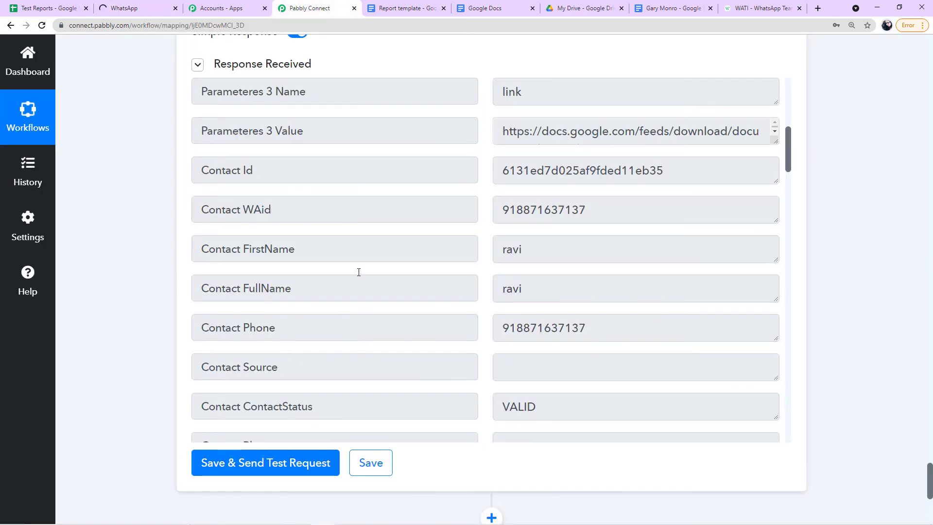
pyautogui.click(367, 467)
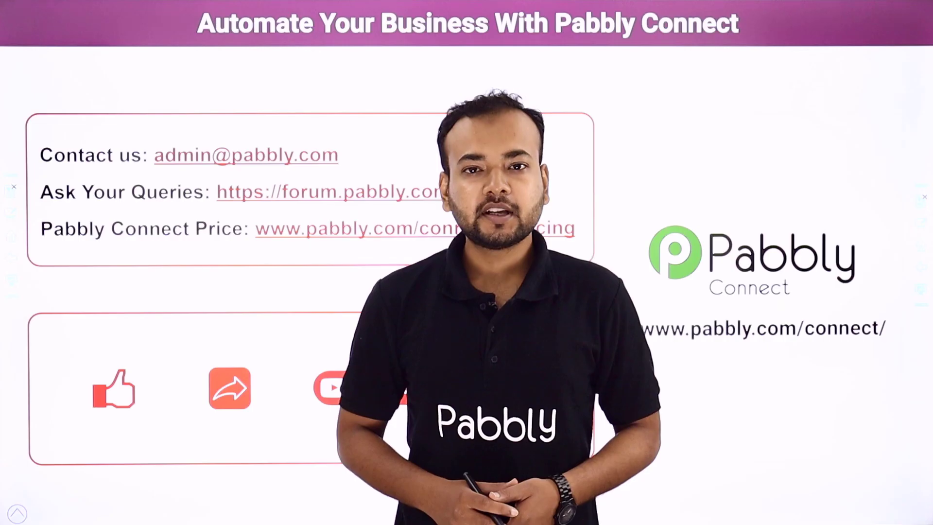